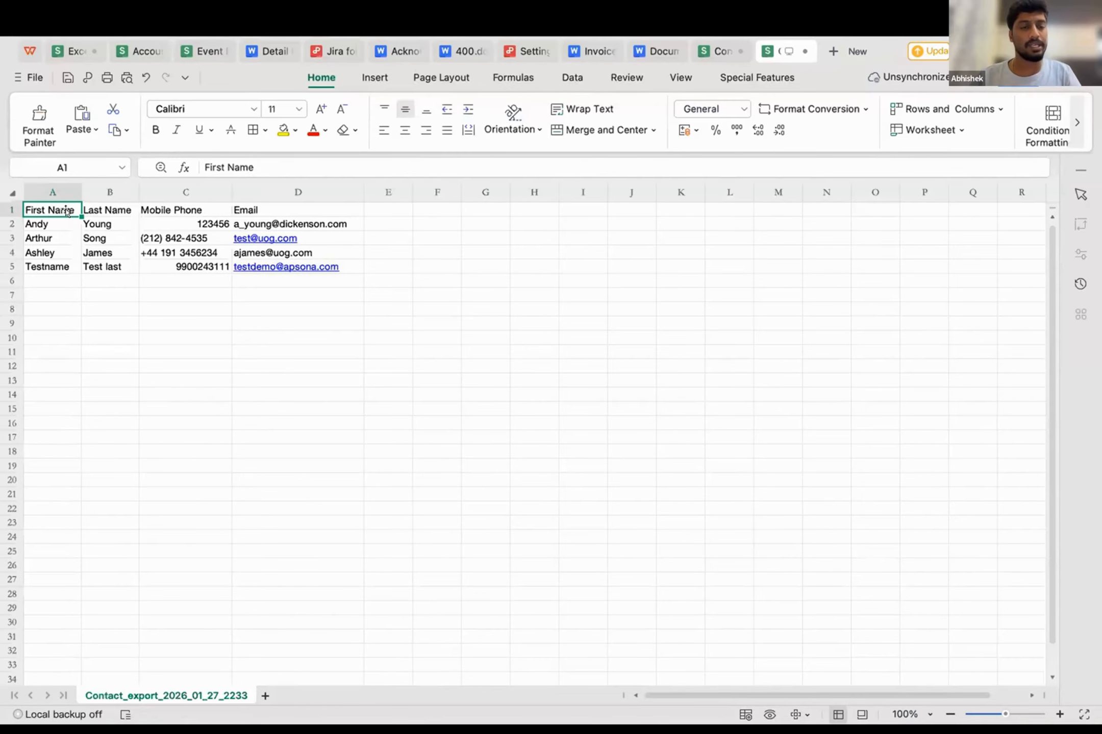
Step: Review the header cells of the contact export sheet, from First Name to Email
key("Right")
key("Right")
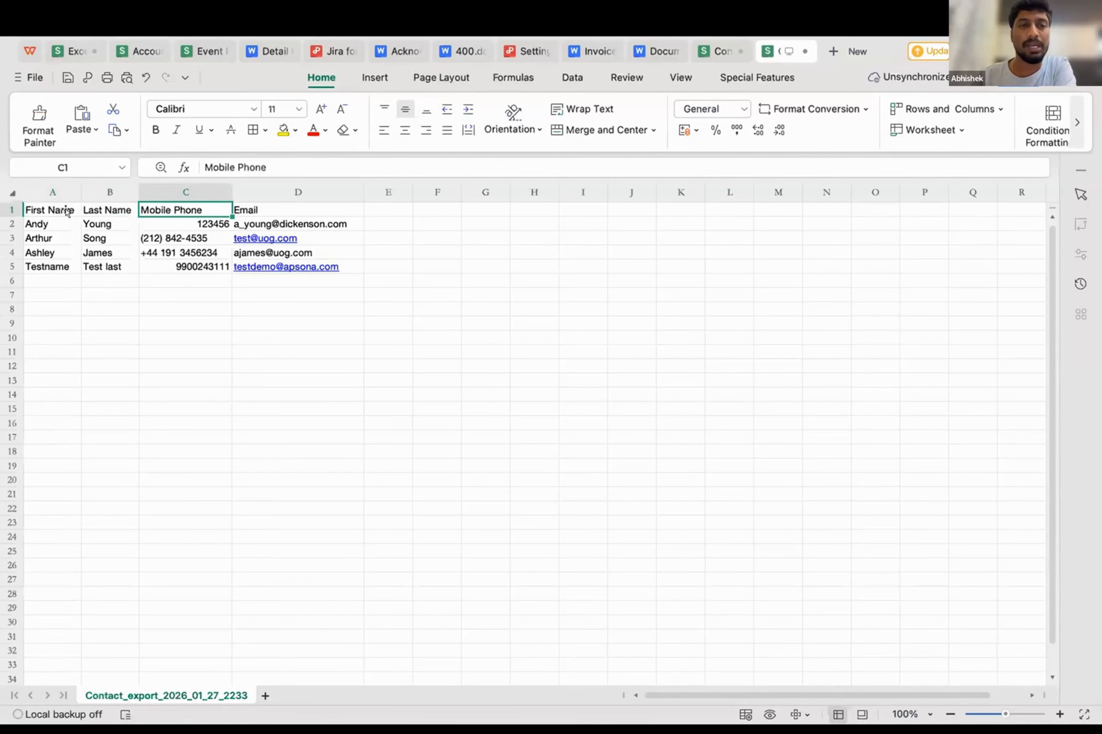
key("Right")
key("Left")
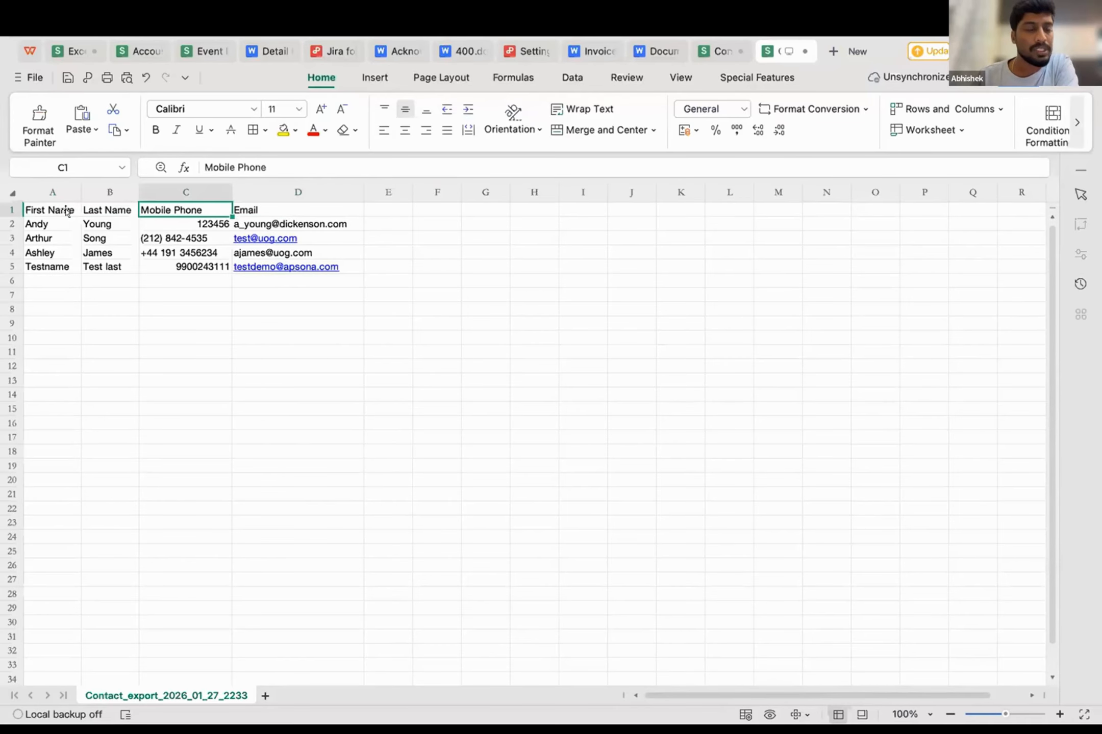
key("Right")
key("Left")
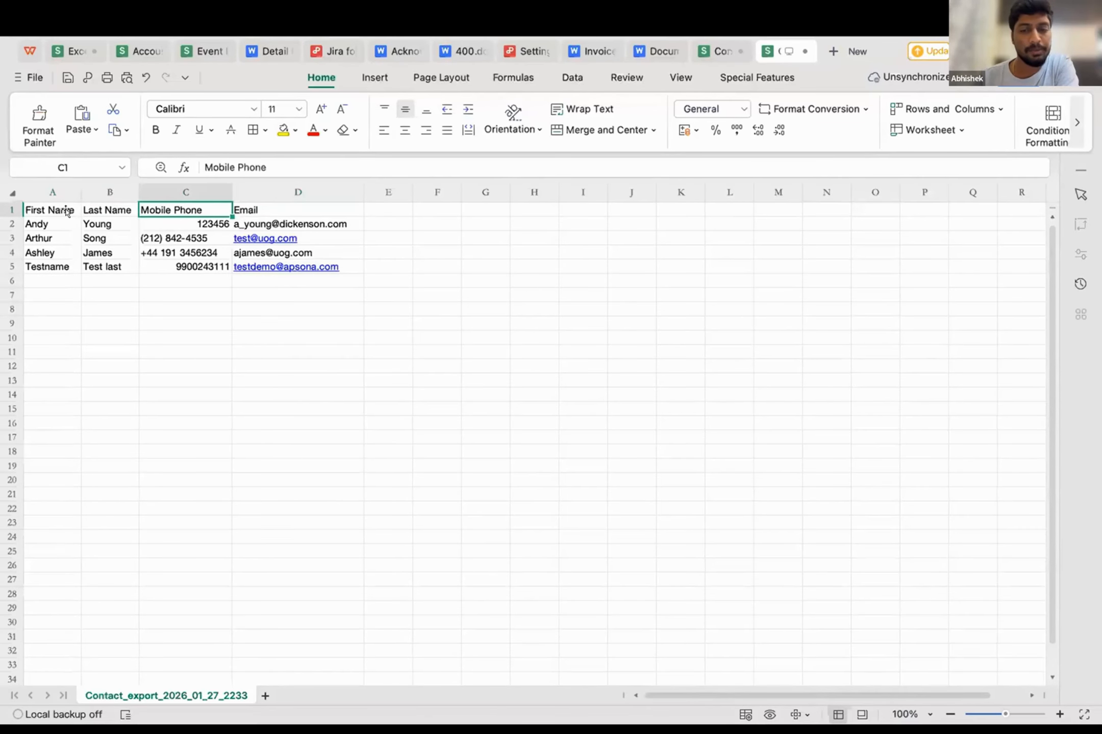
key("Right")
key("Left")
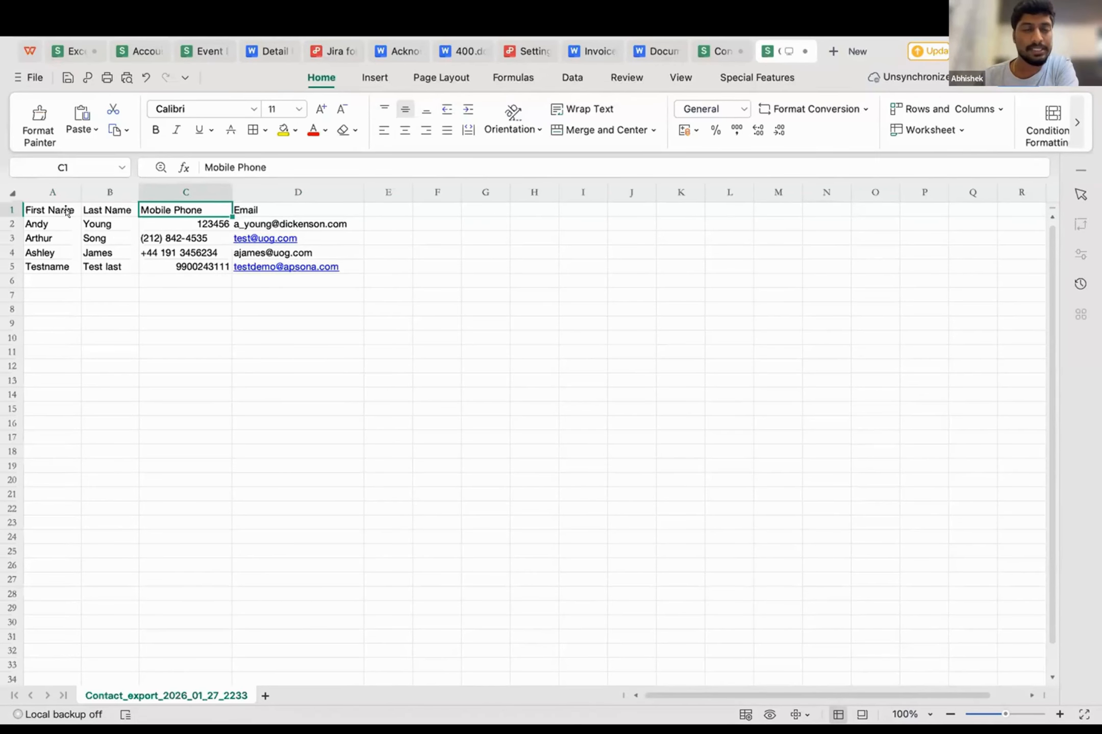
key("Left")
key("Left")
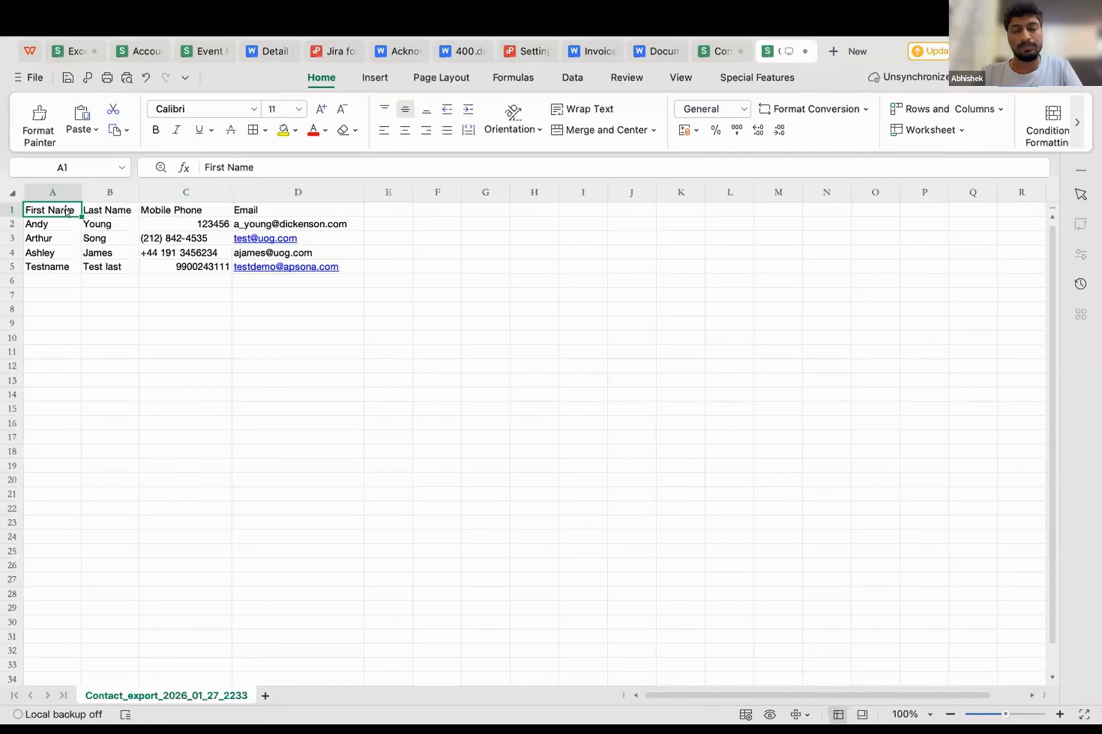
Step: Switch to the Apsona page in Chrome and open the import/update tool for contacts
key("ctrl+Up")
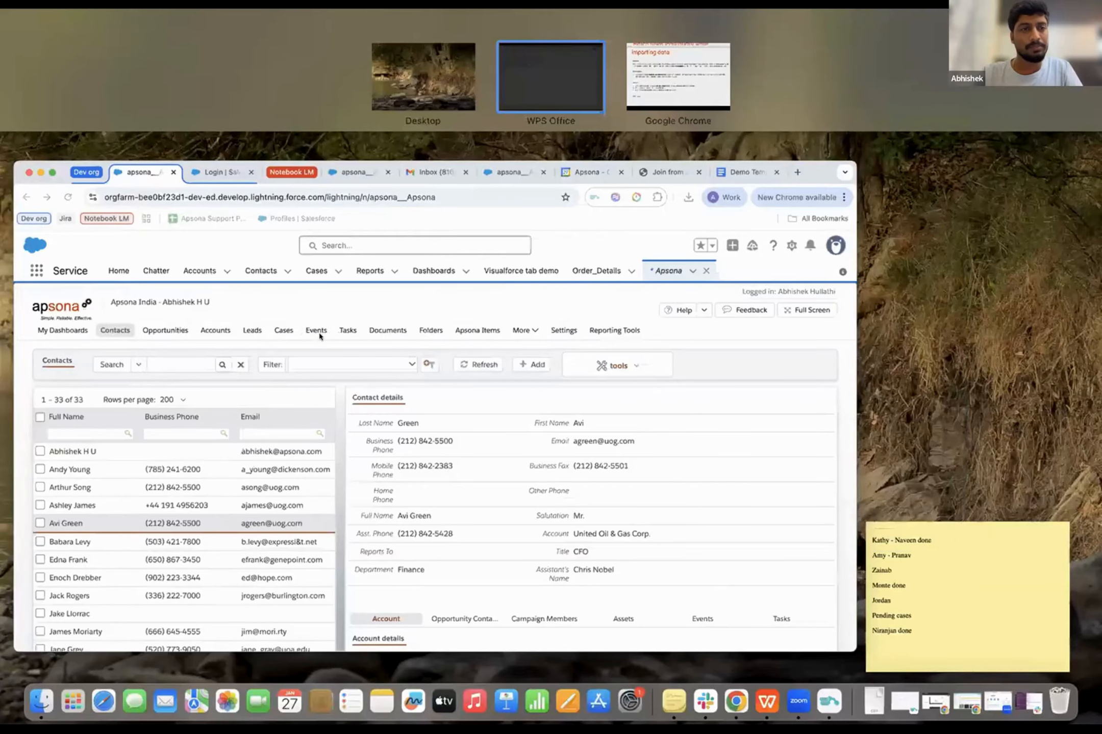
left_click(263, 333)
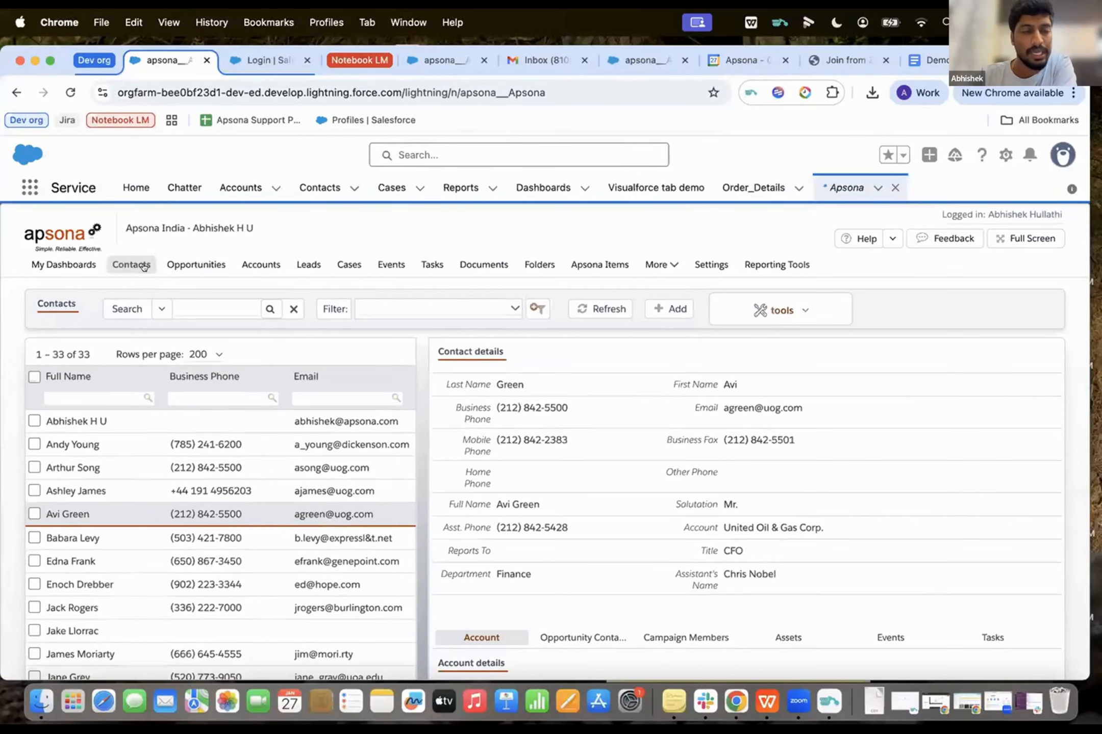
mouse_move(145, 266)
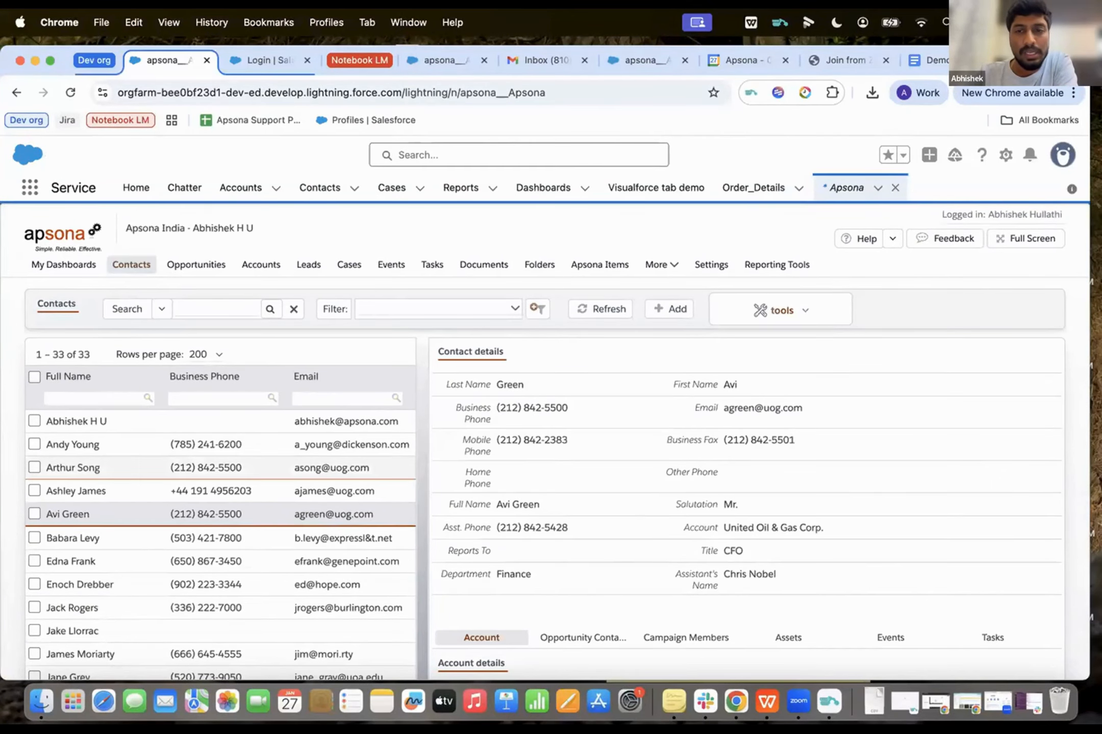
mouse_move(821, 316)
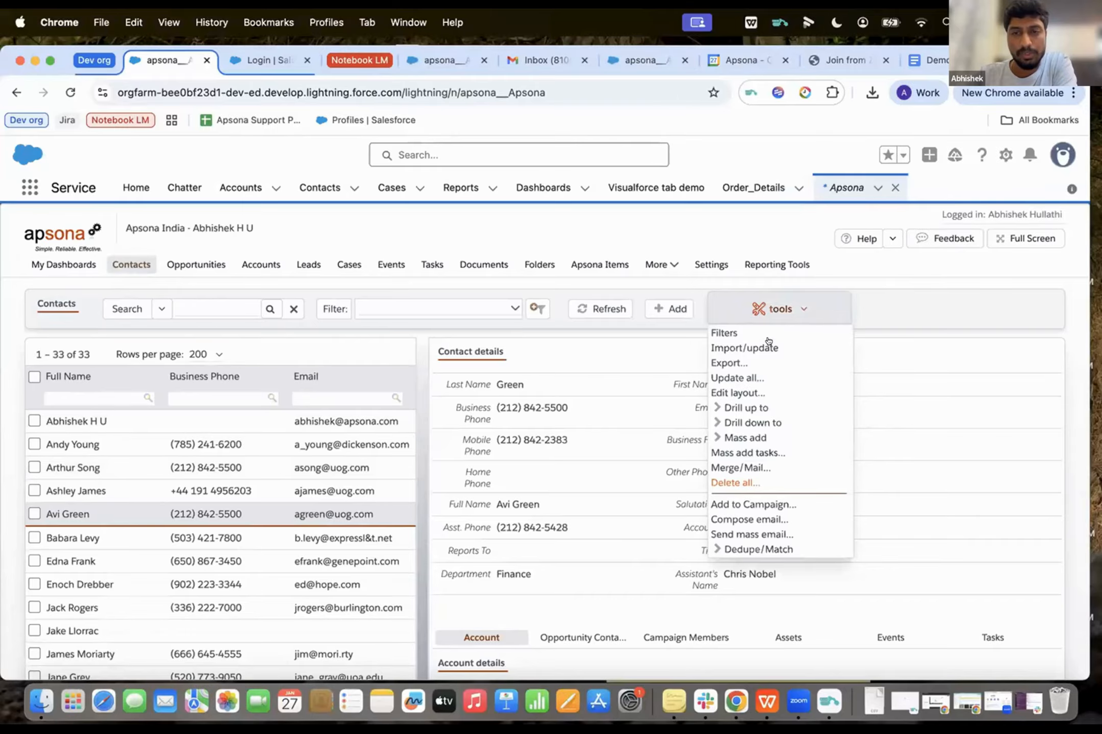
left_click(769, 344)
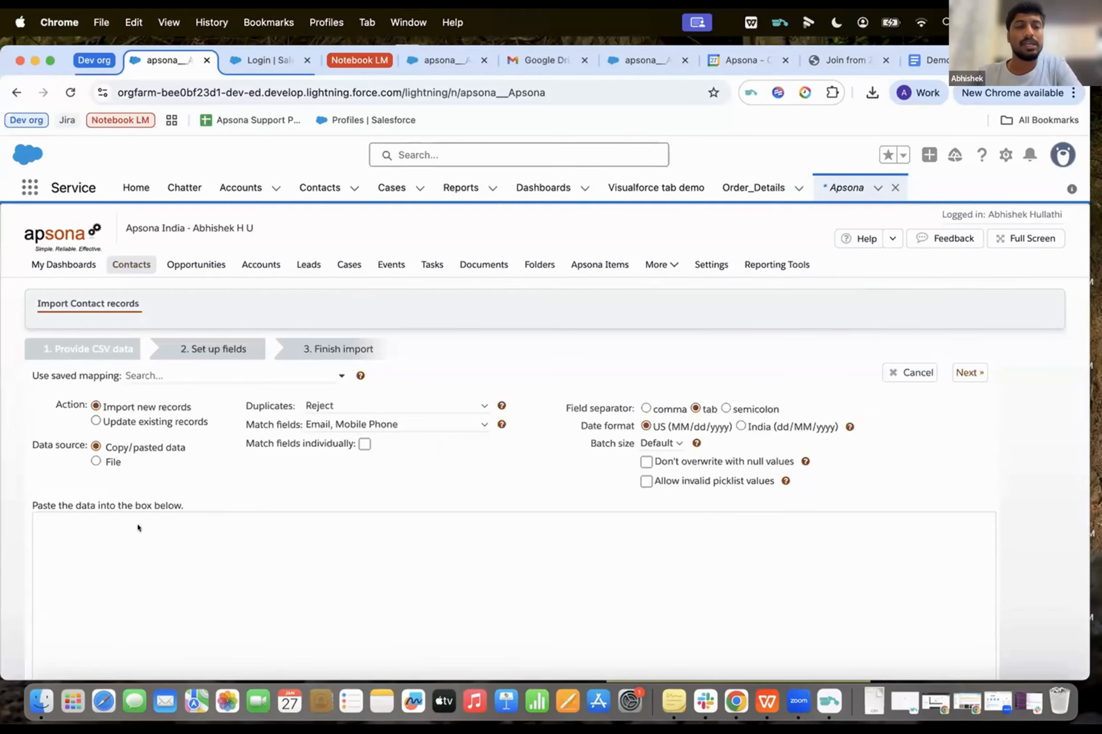
Step: Switch to WPS Office and copy the contact table A1:D5, including its headers, from the Contact_export_2026_01_27_2233 sheet
key("ctrl+Up")
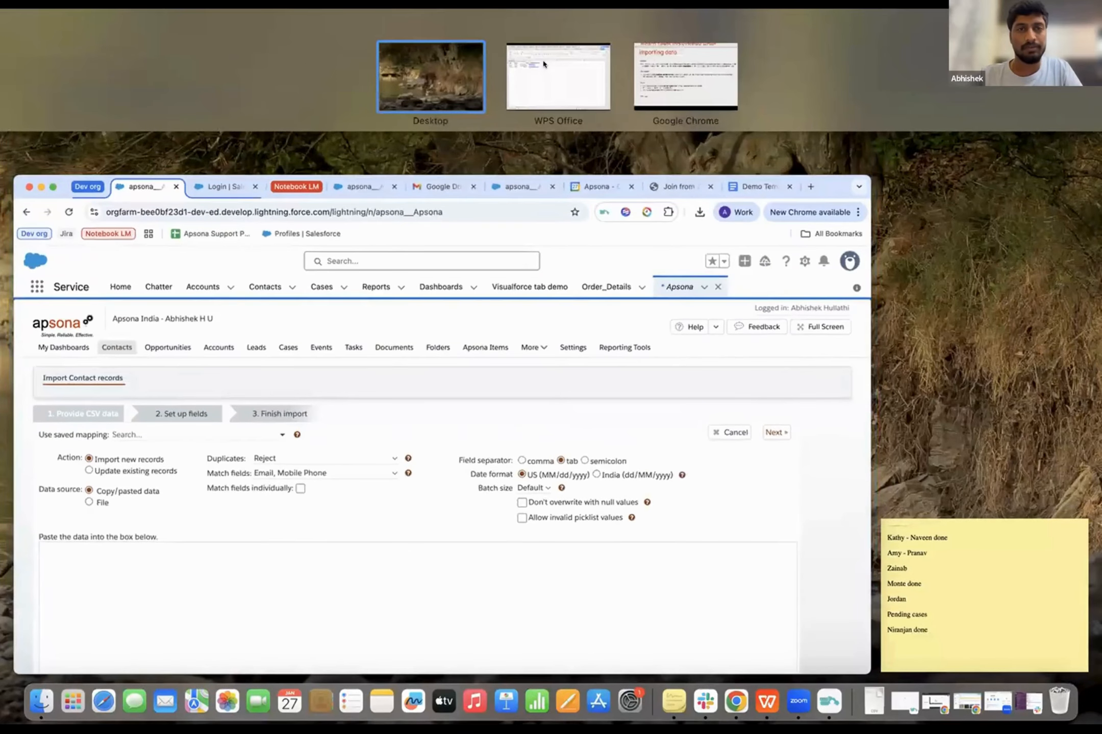
left_click(543, 64)
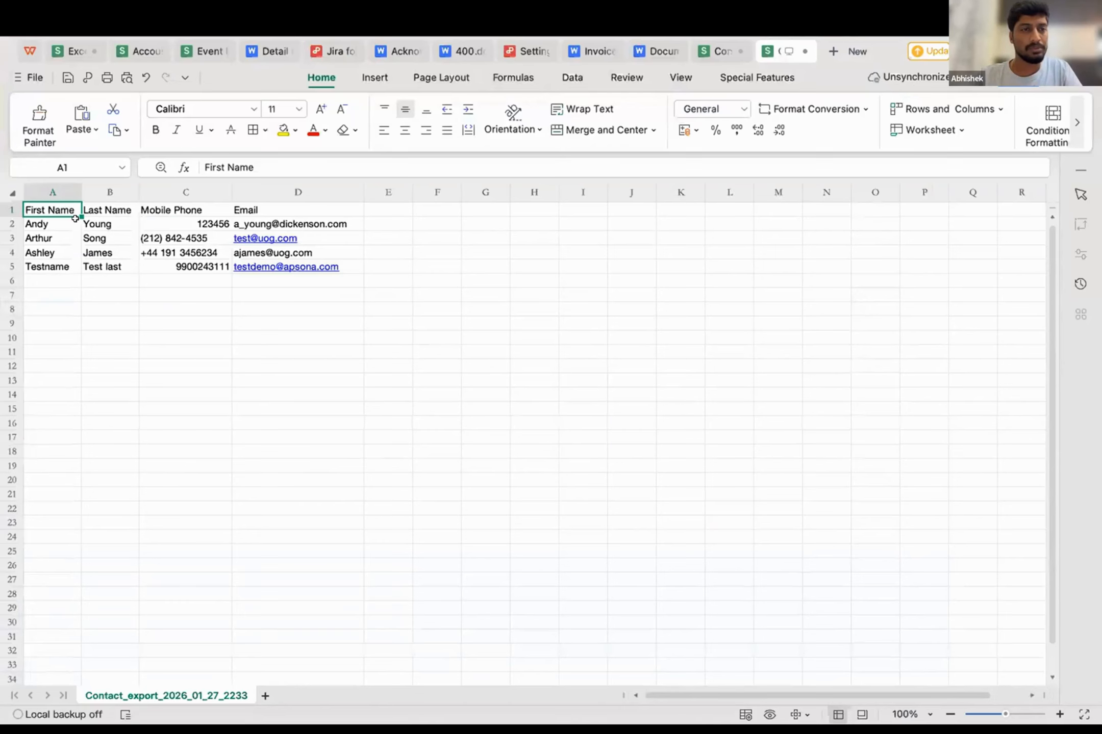
left_click(75, 222)
left_click(75, 214)
key("shift+Down")
key("shift+Down")
key("shift+Down")
key("shift+Down")
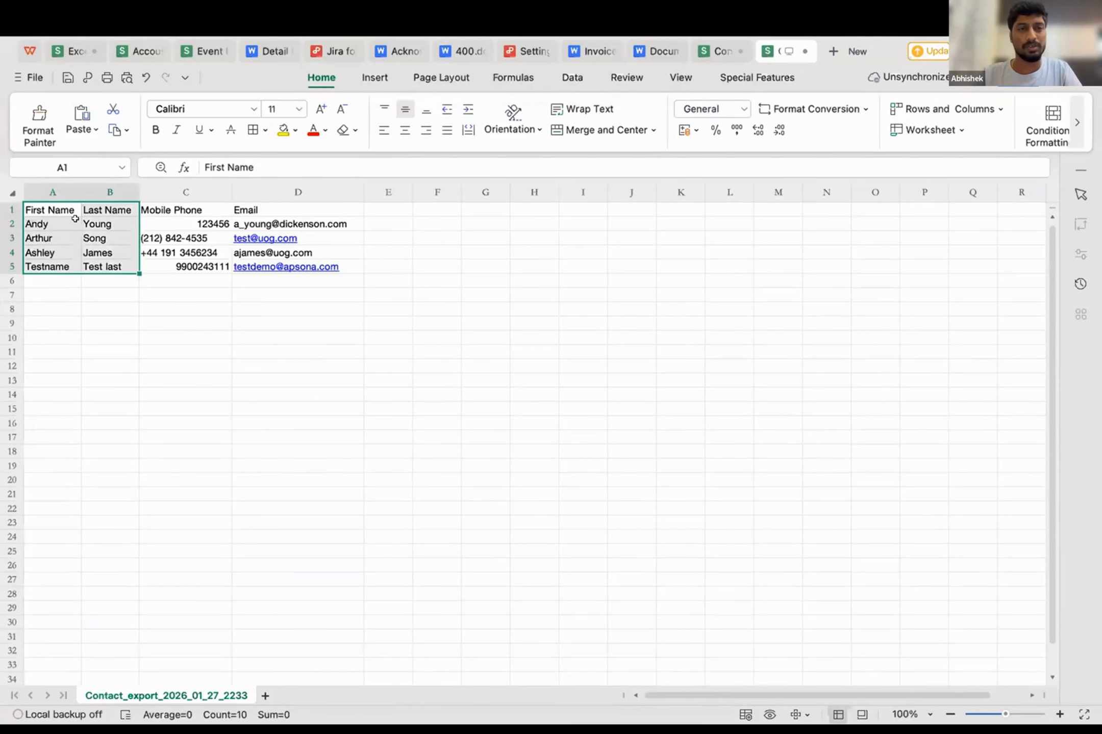
key("shift+Right")
key("shift+Right")
key("shift+Right")
key("super+c")
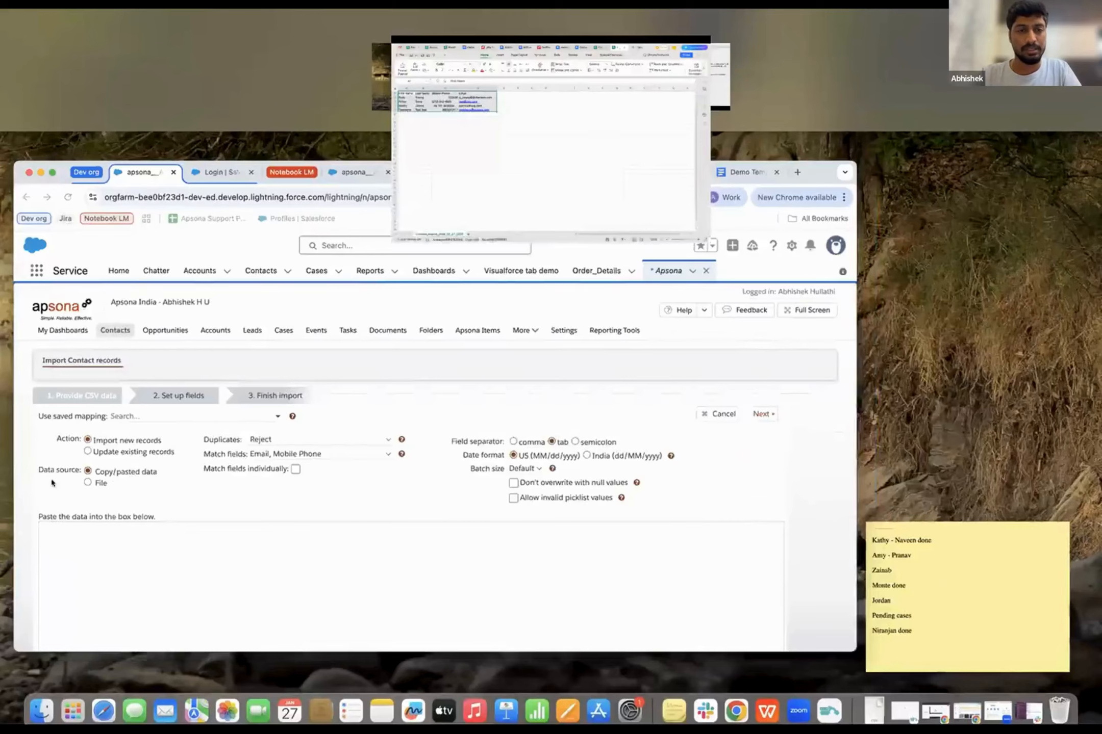
Step: Return to Apsona in Chrome and paste the copied contact table into the import data box
key("ctrl+Up")
left_click(114, 530)
left_click(114, 531)
key("super+v")
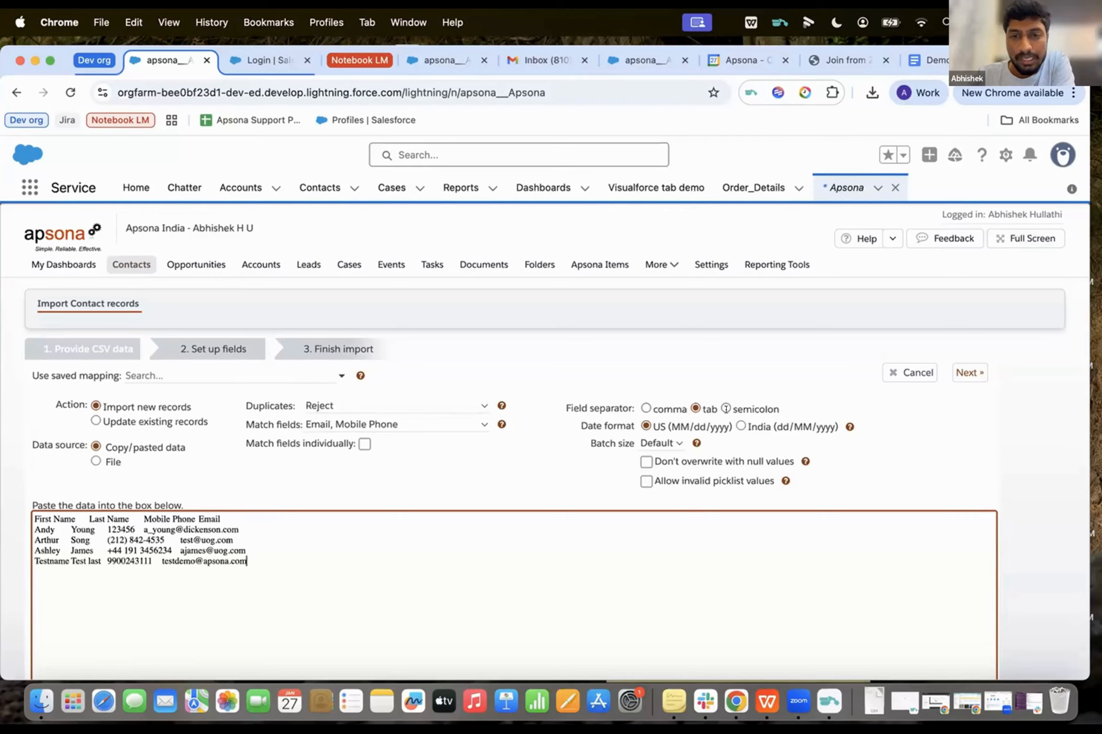
Step: Validate the import with Email and Mobile Phone matched in combination, and go back to the CSV data stage
left_click(969, 373)
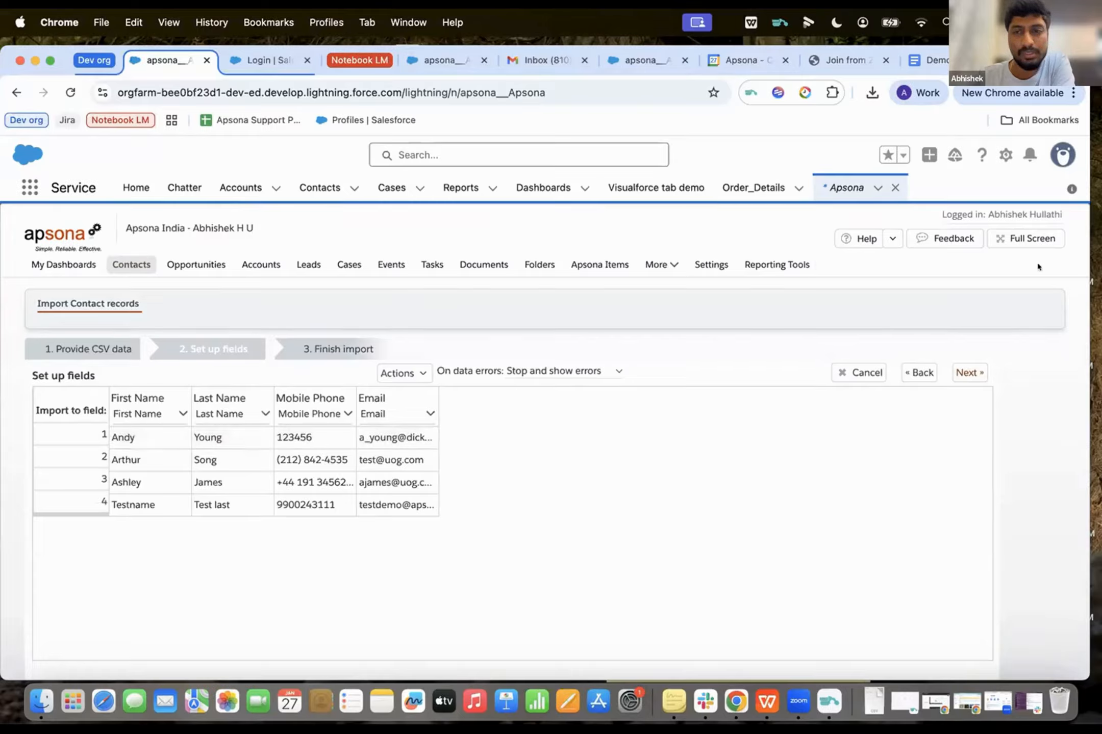
left_click(966, 371)
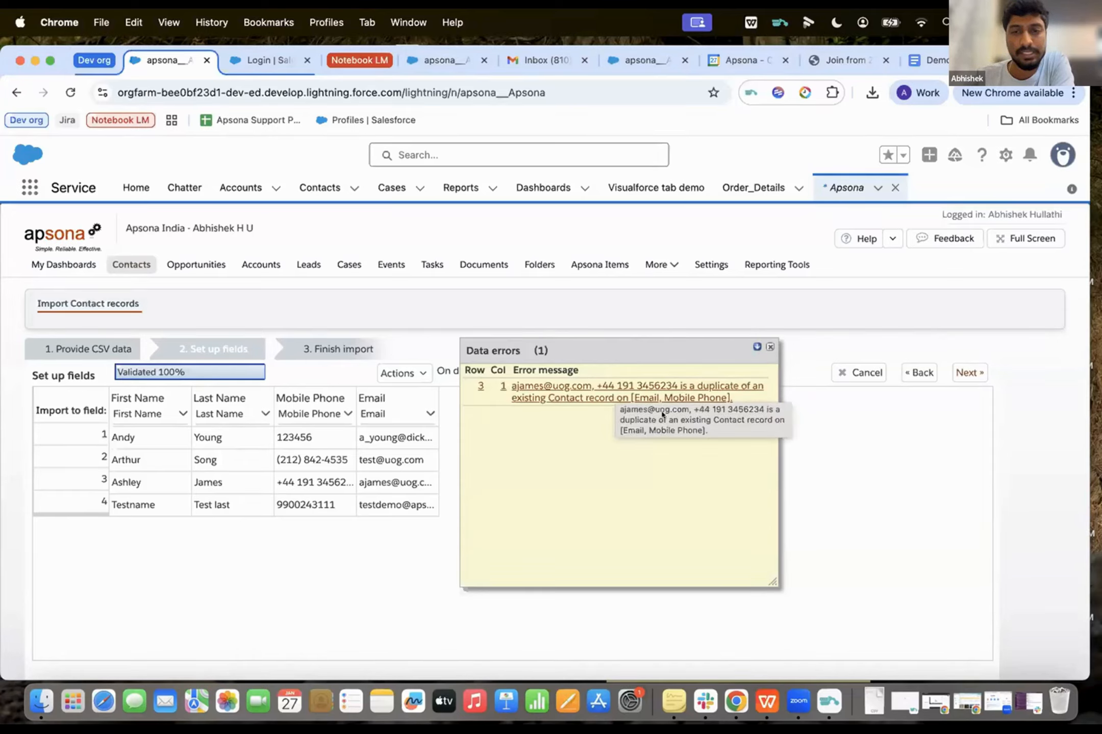
left_click(770, 347)
left_click(909, 375)
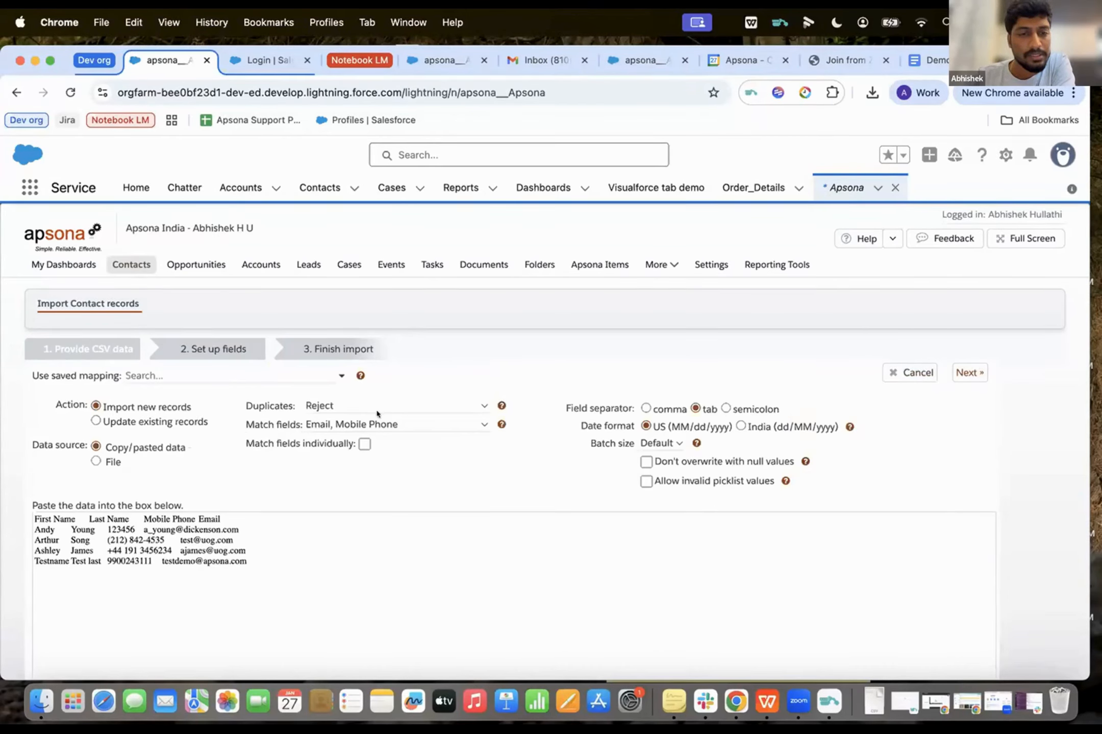
Step: Enable individual matching of the match fields and validate the contact import again, closing the data errors list
left_click(365, 445)
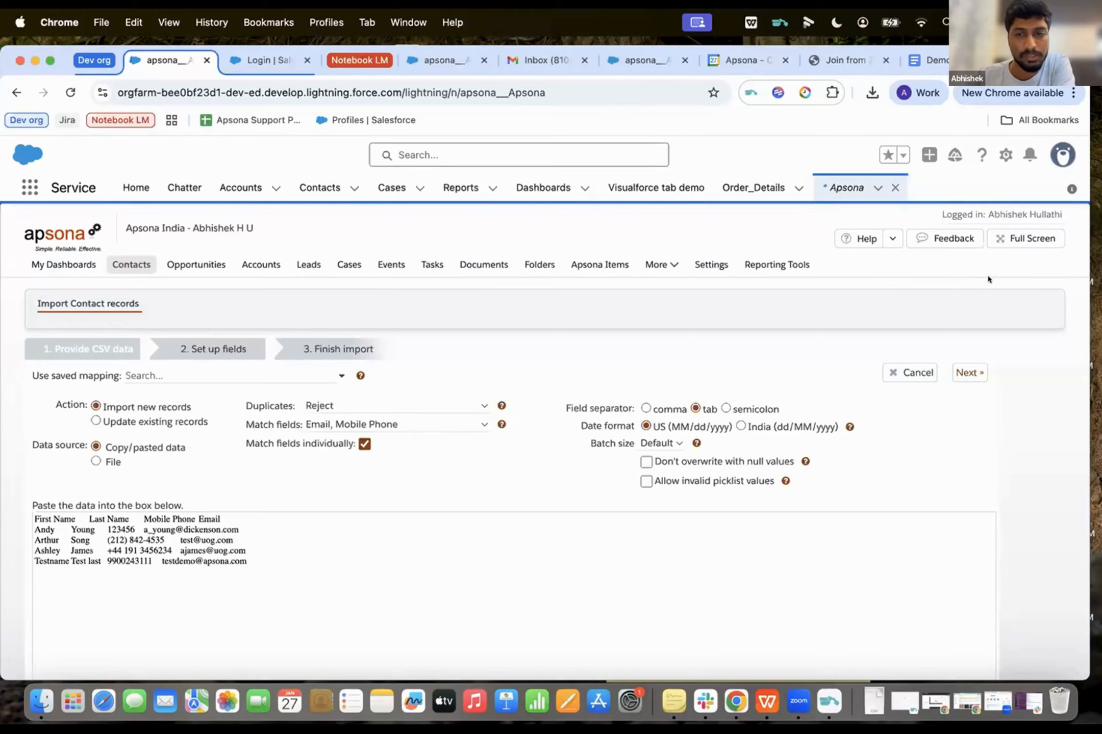
left_click(968, 372)
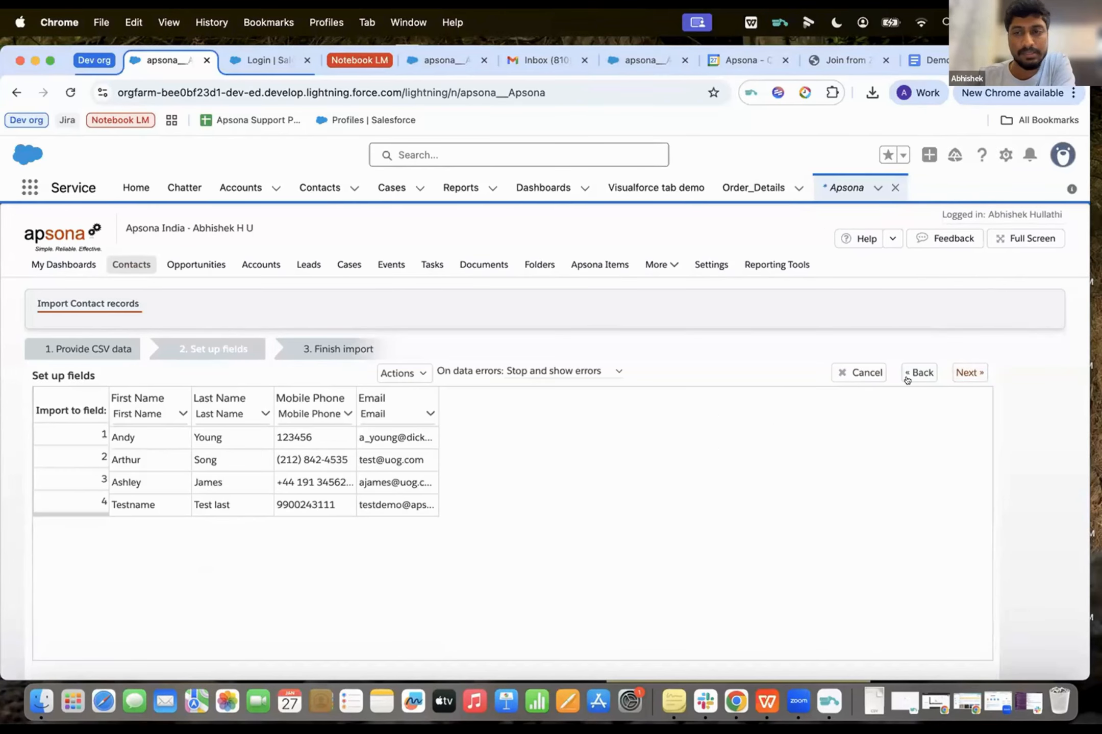
left_click(960, 371)
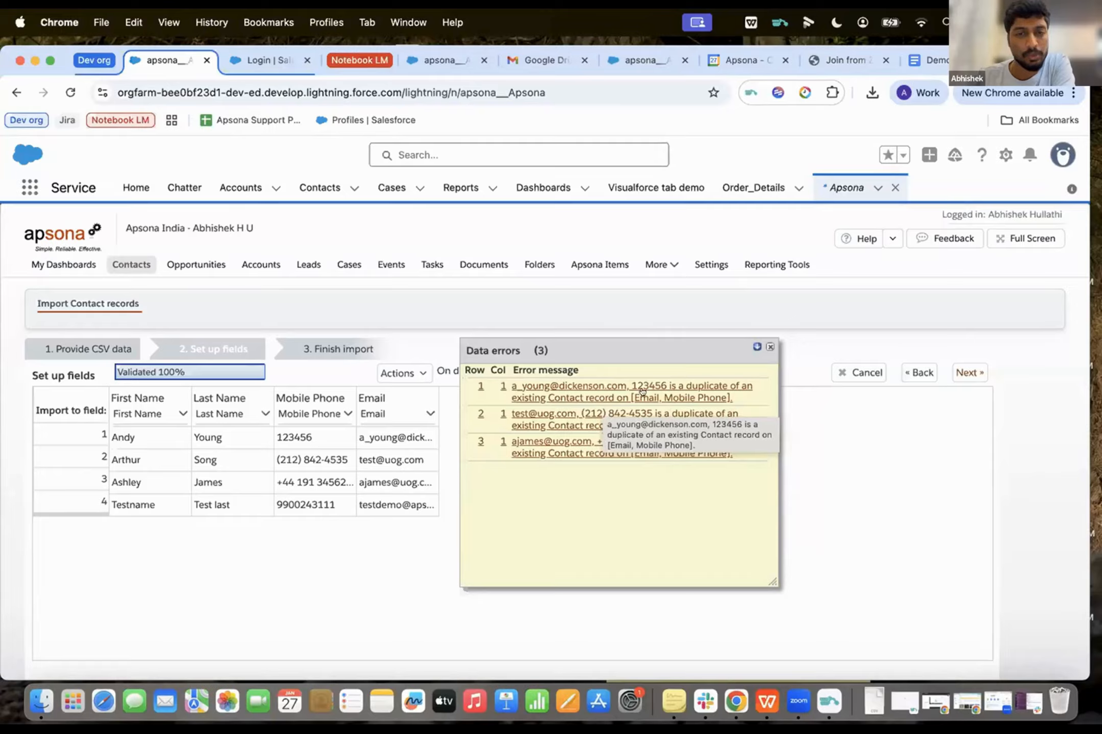
left_click(765, 346)
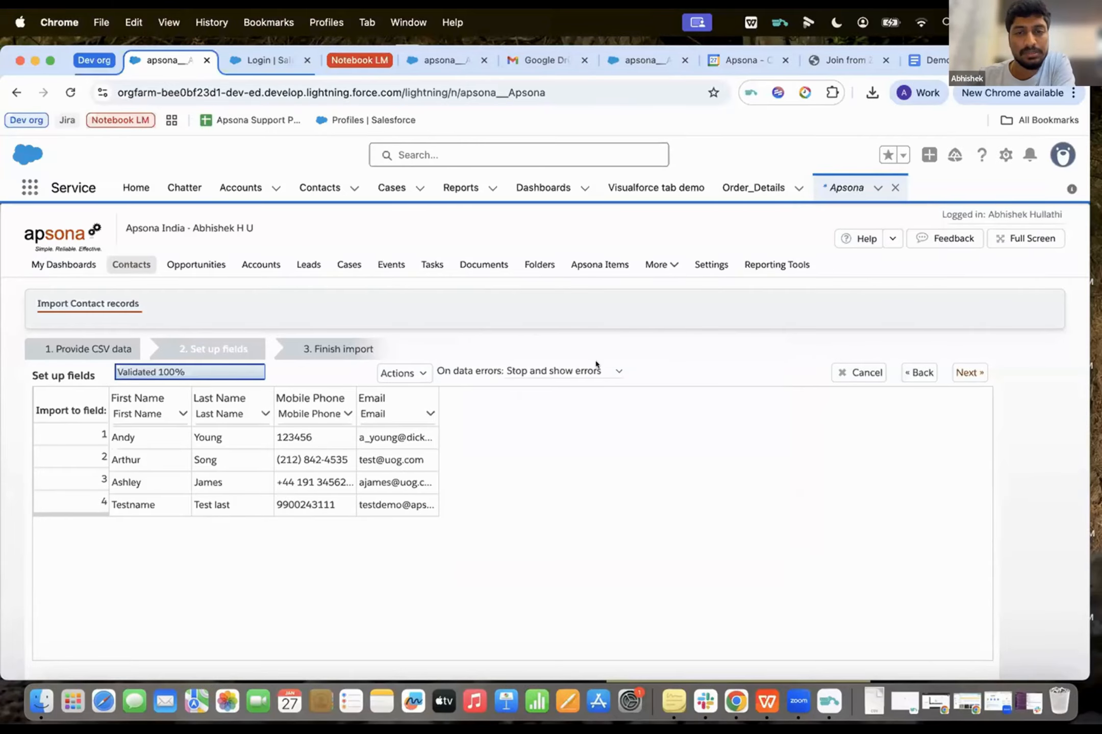
Step: Set the data error handling to Omit erroneous records and proceed to the Finish import stage
left_click(607, 371)
left_click(555, 388)
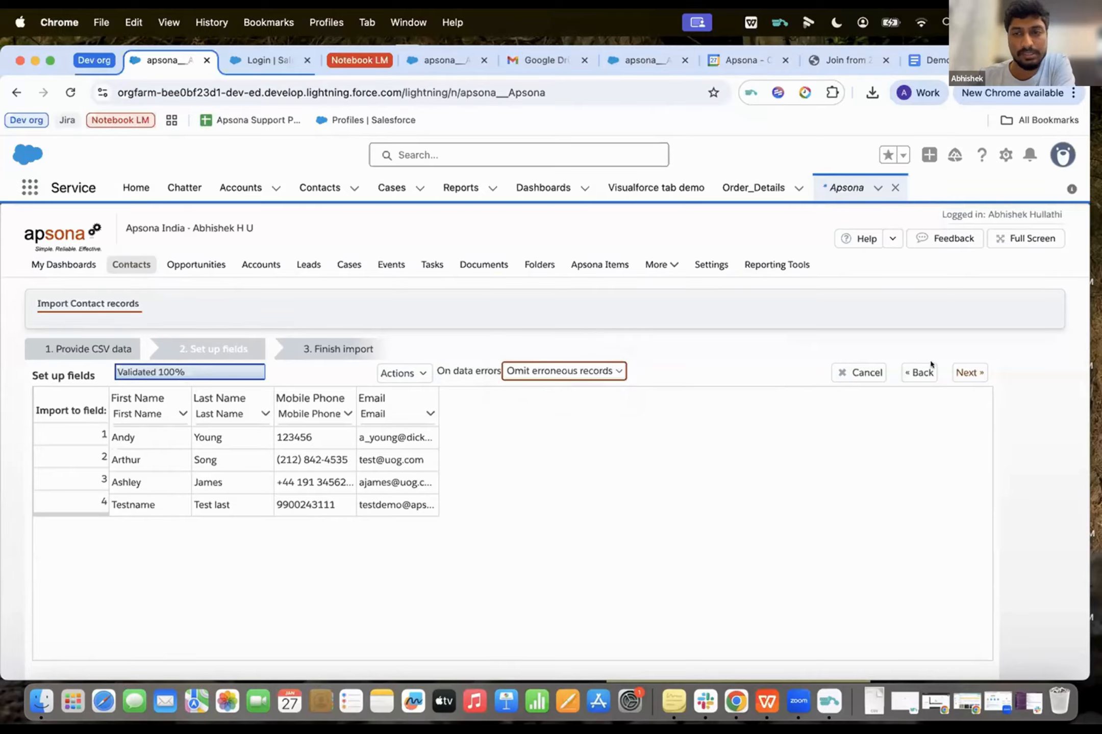
left_click(954, 374)
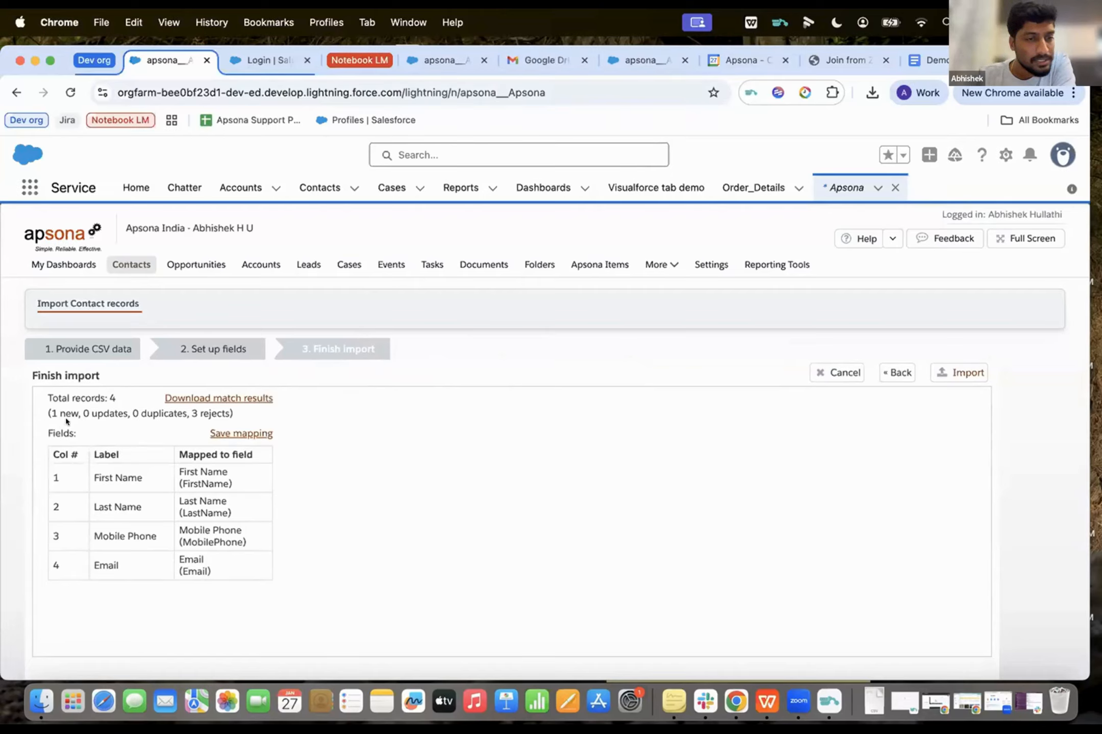
Step: Download the import's match results and open the downloaded file in WPS Office
left_click(228, 397)
left_click(720, 139)
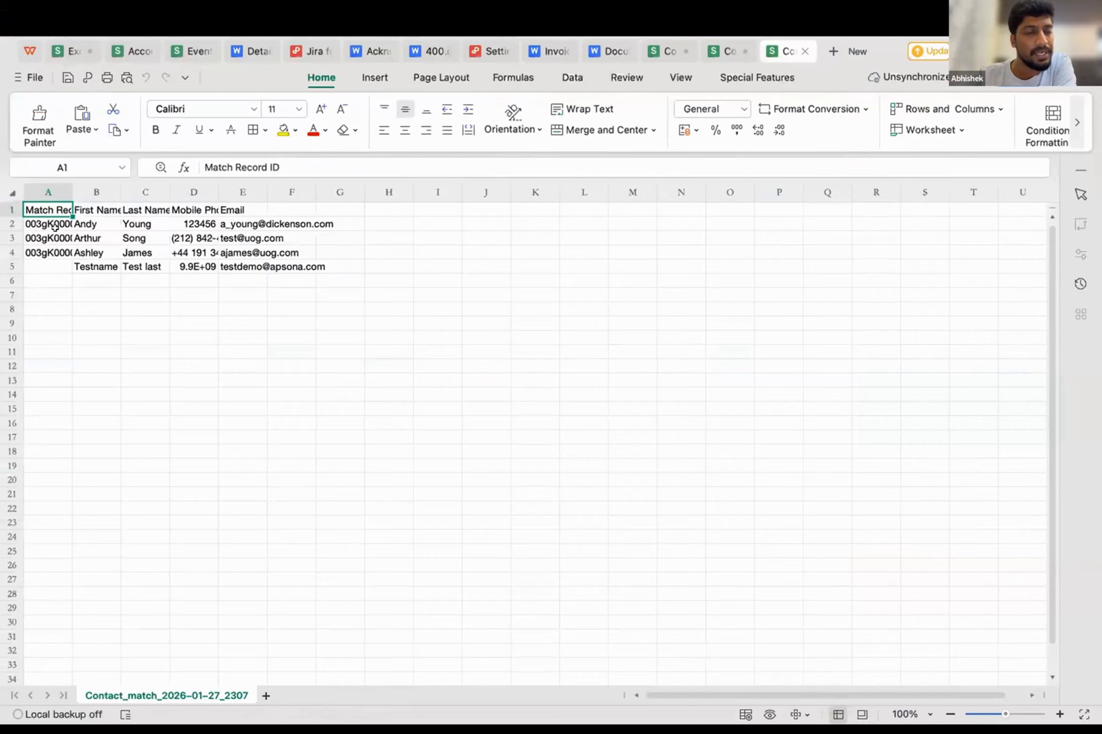
Step: Examine the match record IDs, mobile phones and emails in the Contact_match sheet, and return to the Finish import page in Chrome
key("Down")
key("Down")
key("Up")
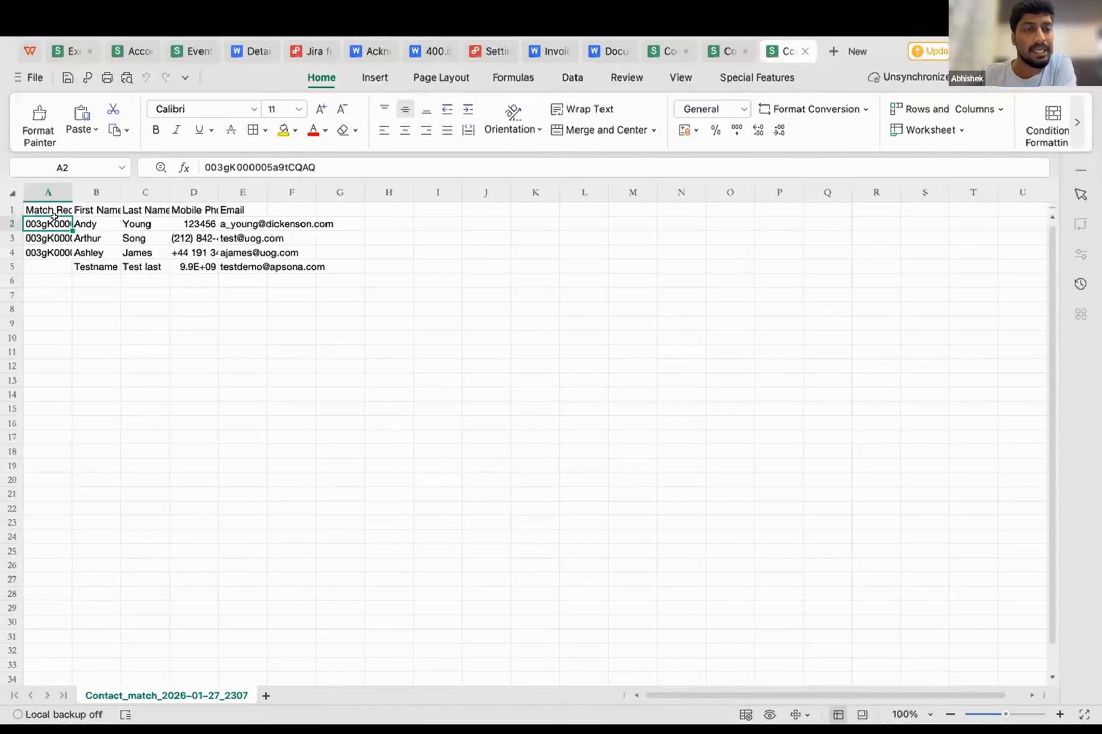
key("Right")
key("Right")
key("Right")
key("Right")
key("Down")
key("Down")
key("Down")
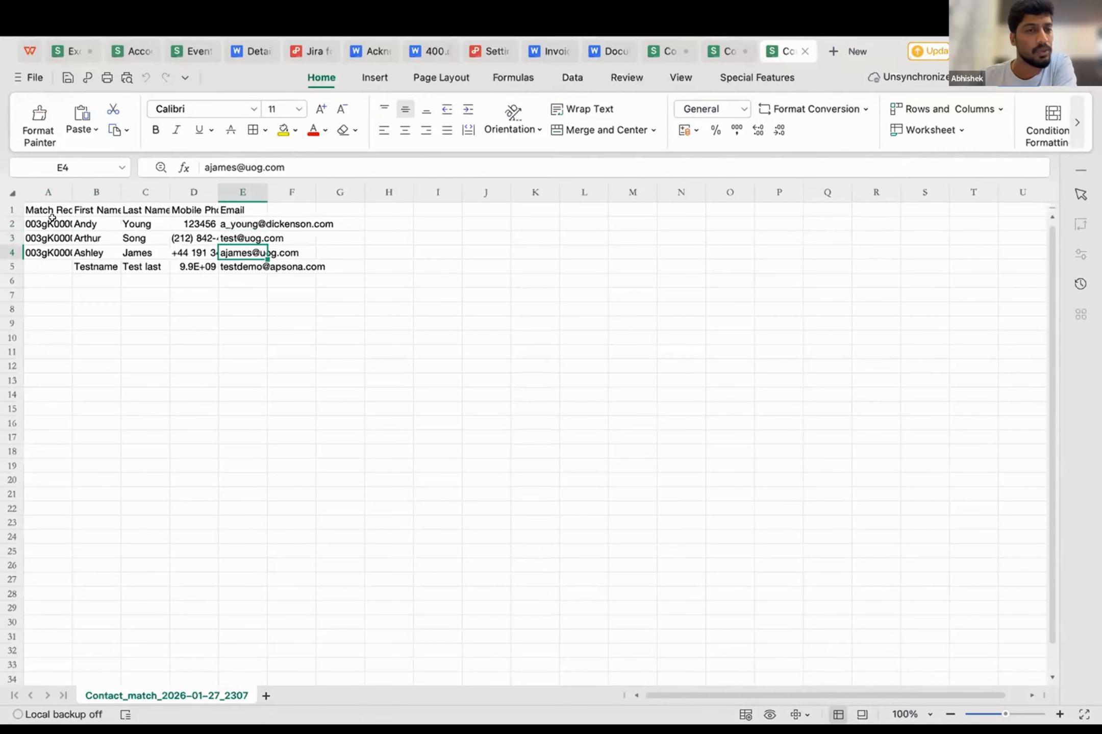
key("Left")
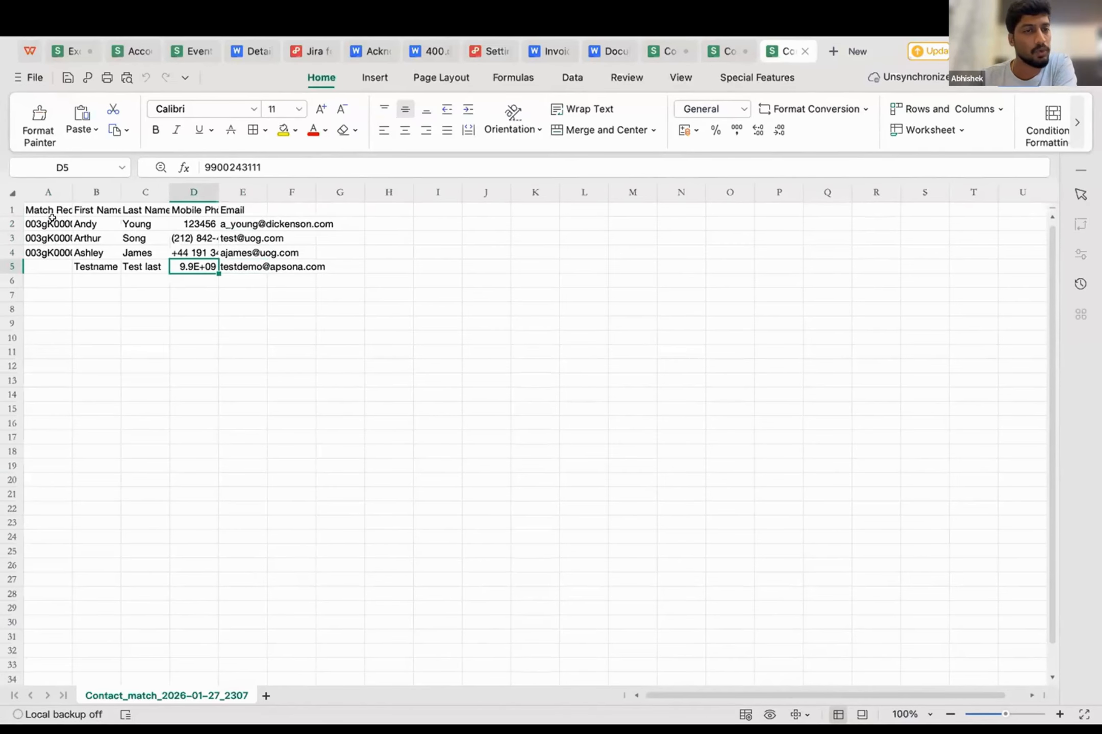
key("Right")
key("Left")
key("Left")
key("Left")
key("Left")
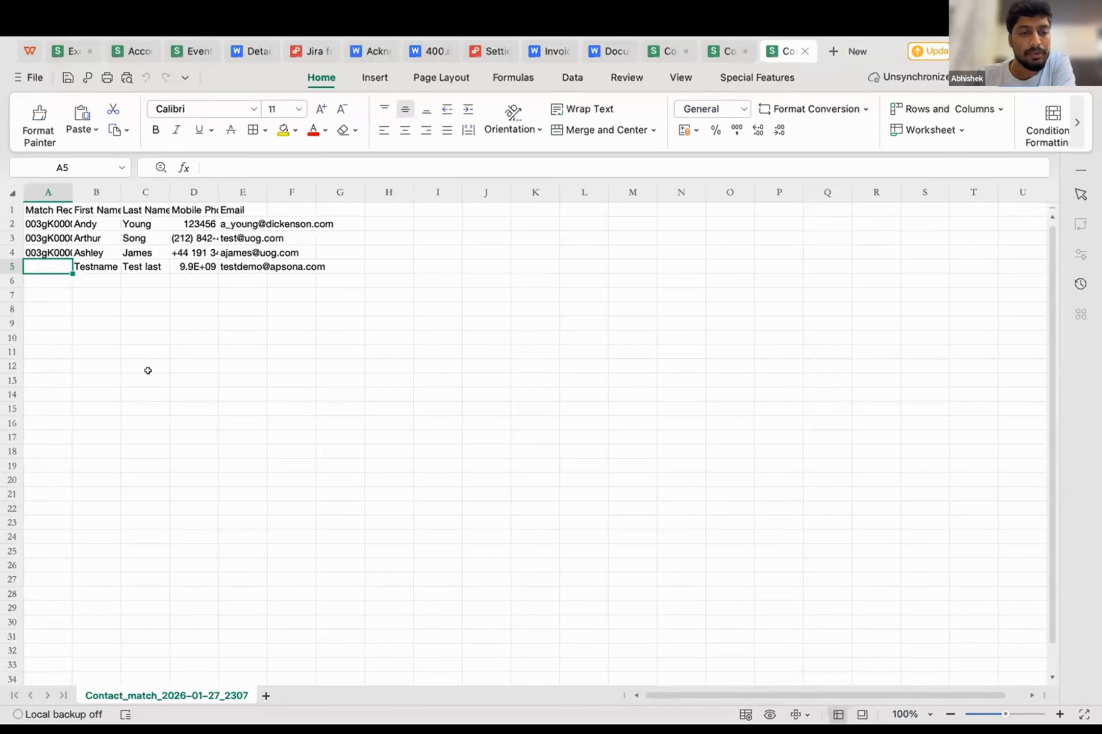
left_click(197, 221)
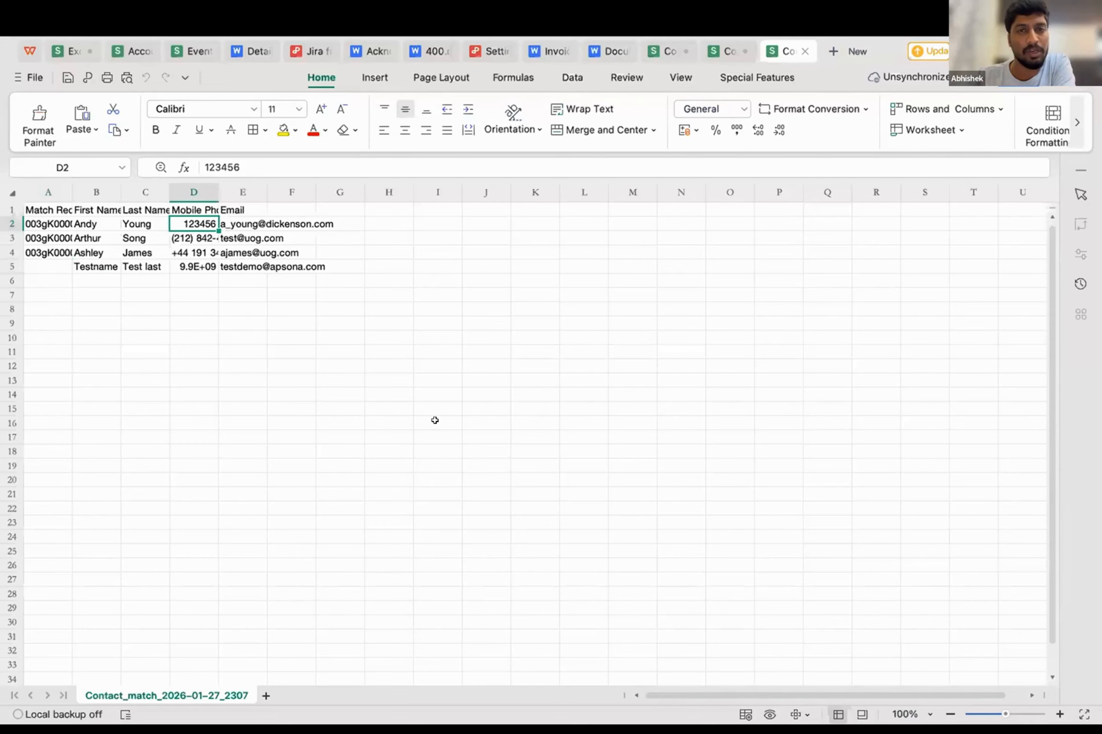
key("ctrl+Up")
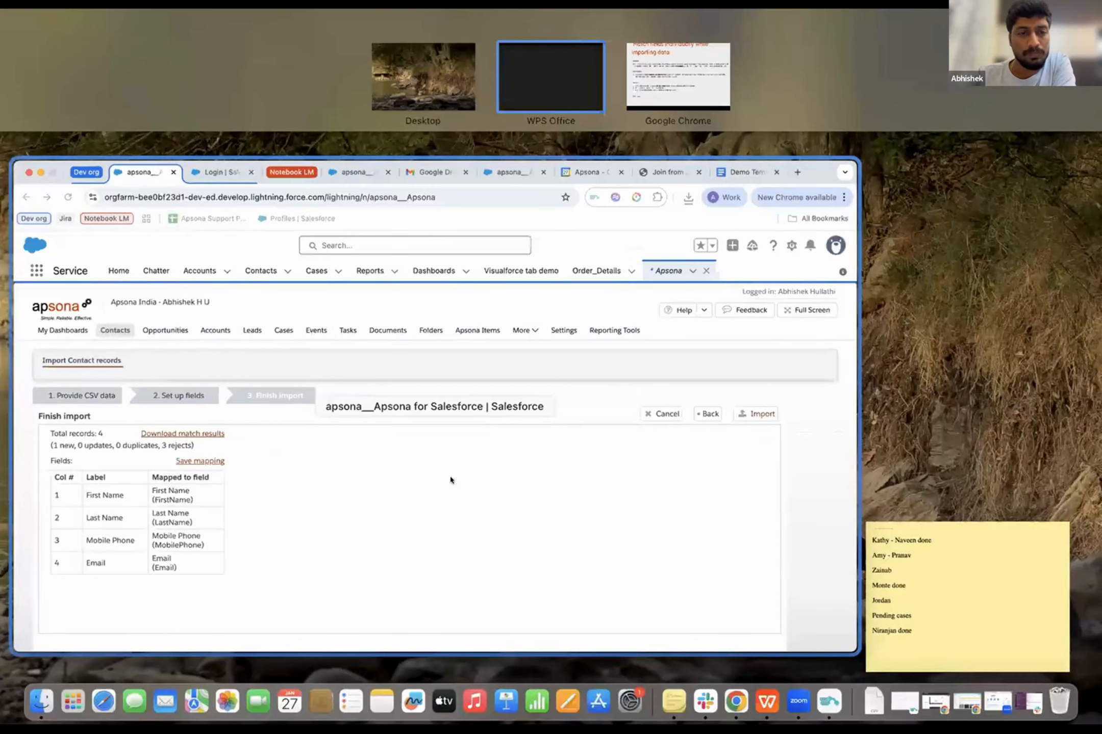
left_click(283, 397)
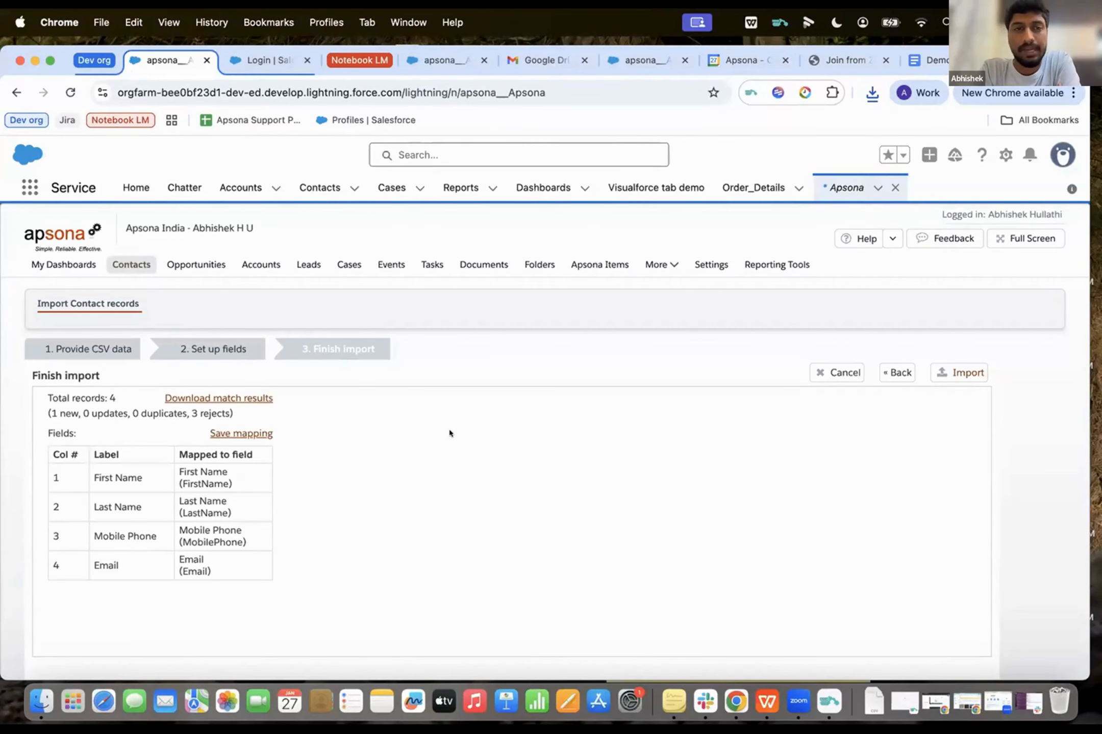
Step: Bring up the slides on matching fields individually, and switch to the Demo-Email-Merge-Sked report in Chrome
key("ctrl+Up")
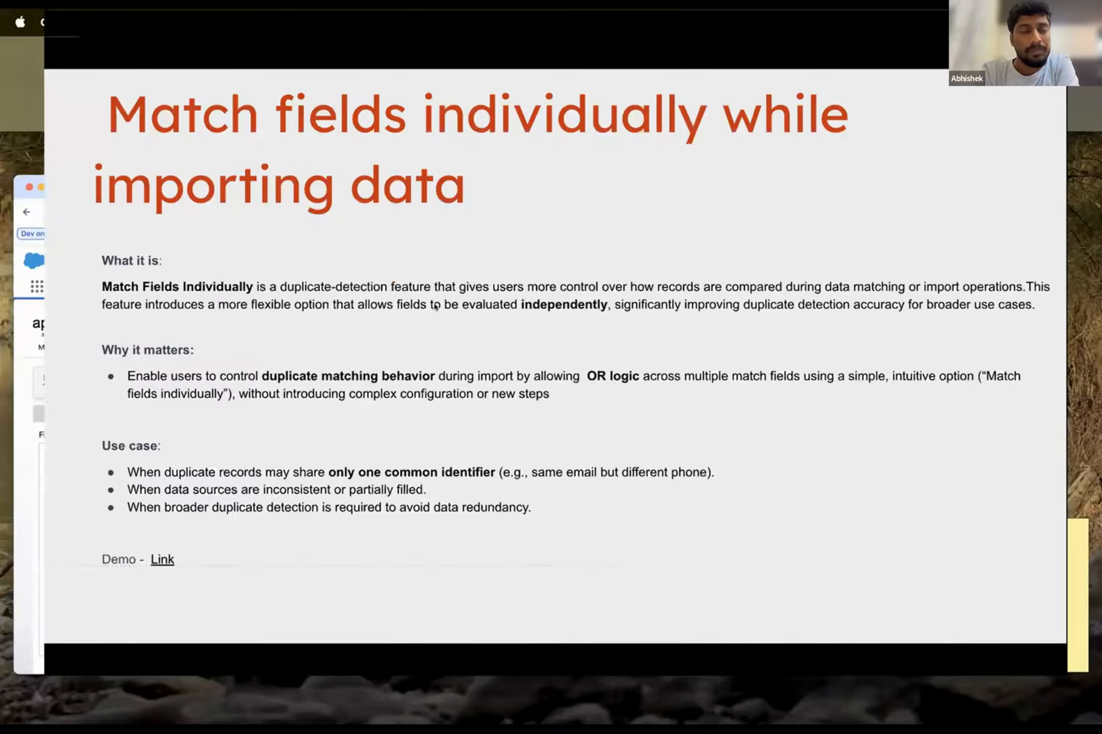
key("Right")
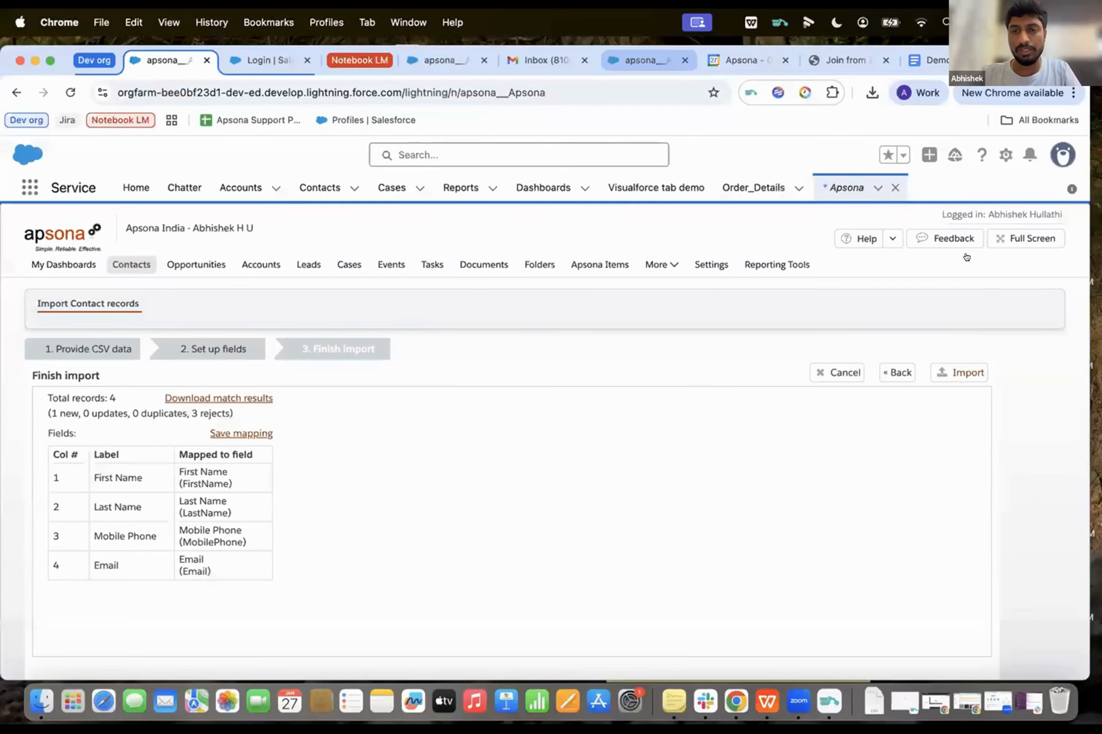
key("super+5")
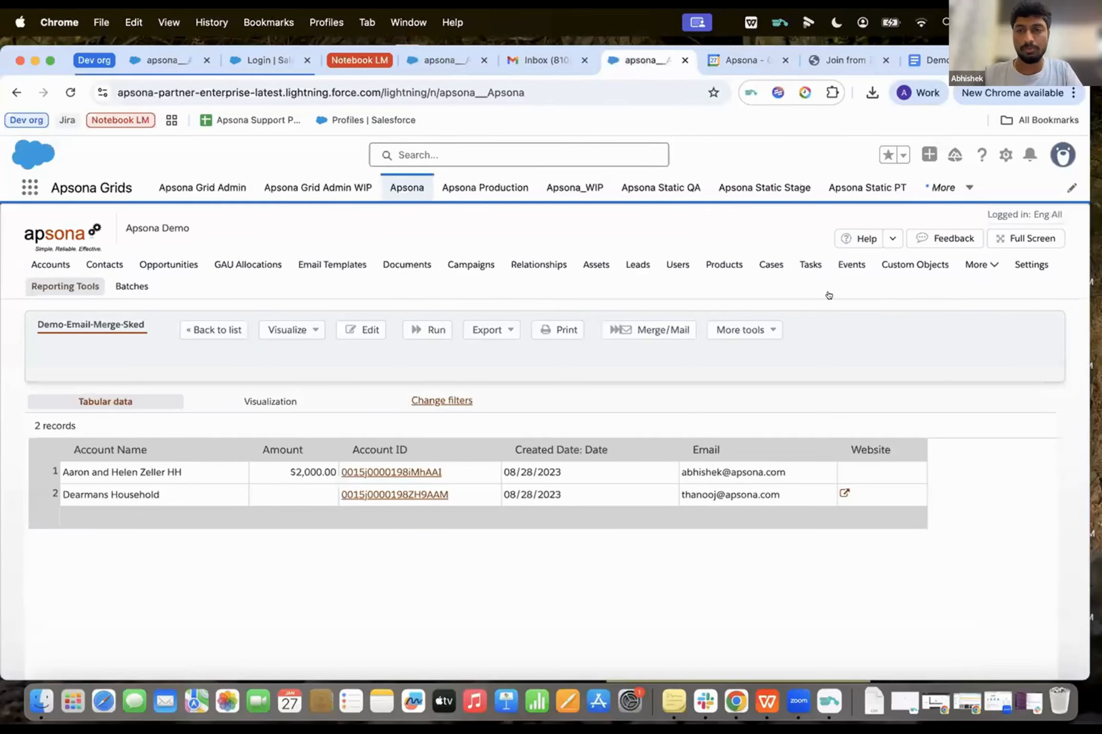
Step: Find the Content Document object by "docu", open its records and sort them by Created, newest first
left_click(981, 264)
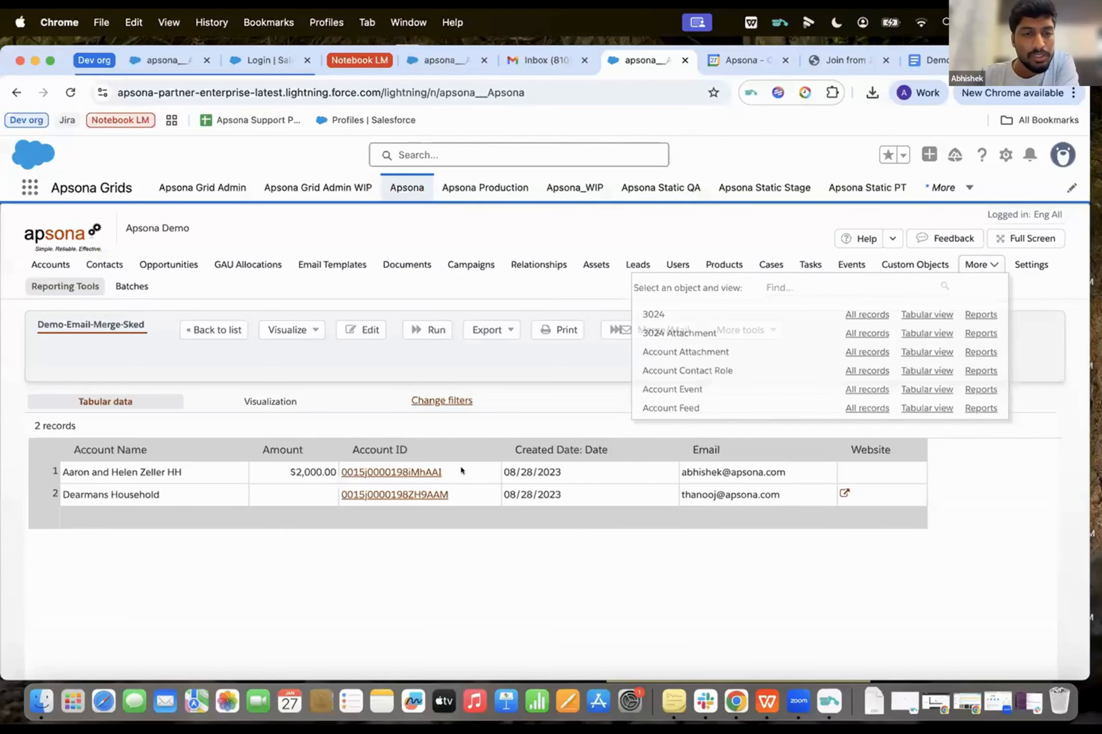
type("docu")
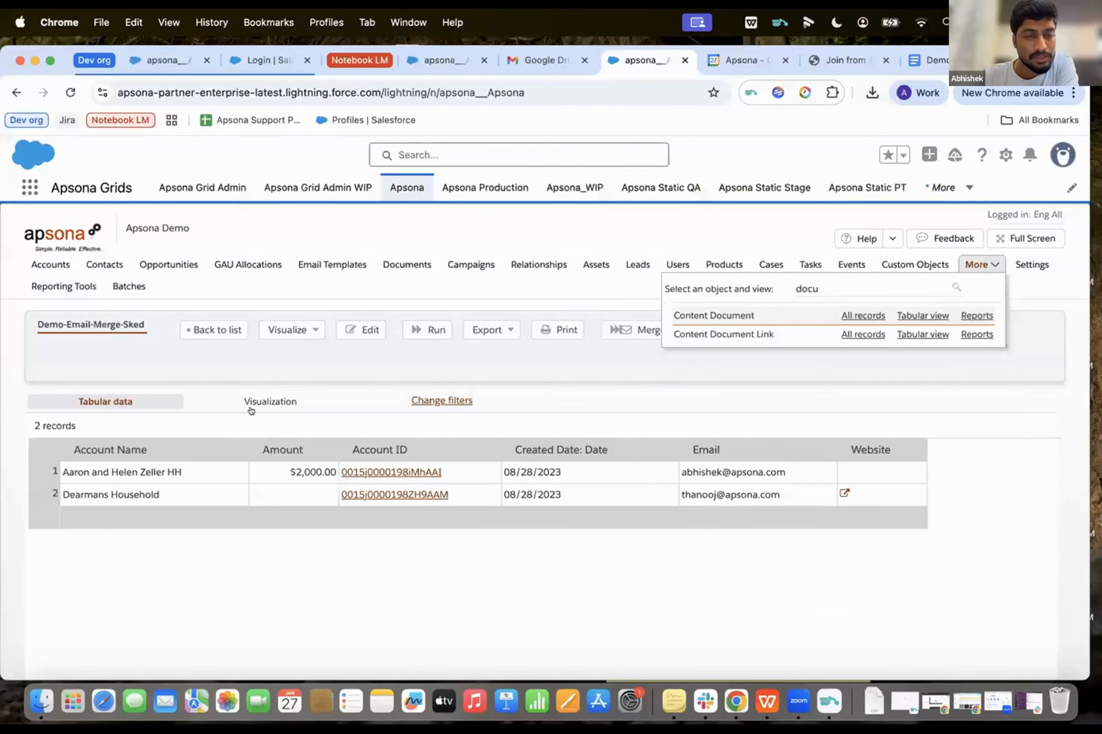
key("Return")
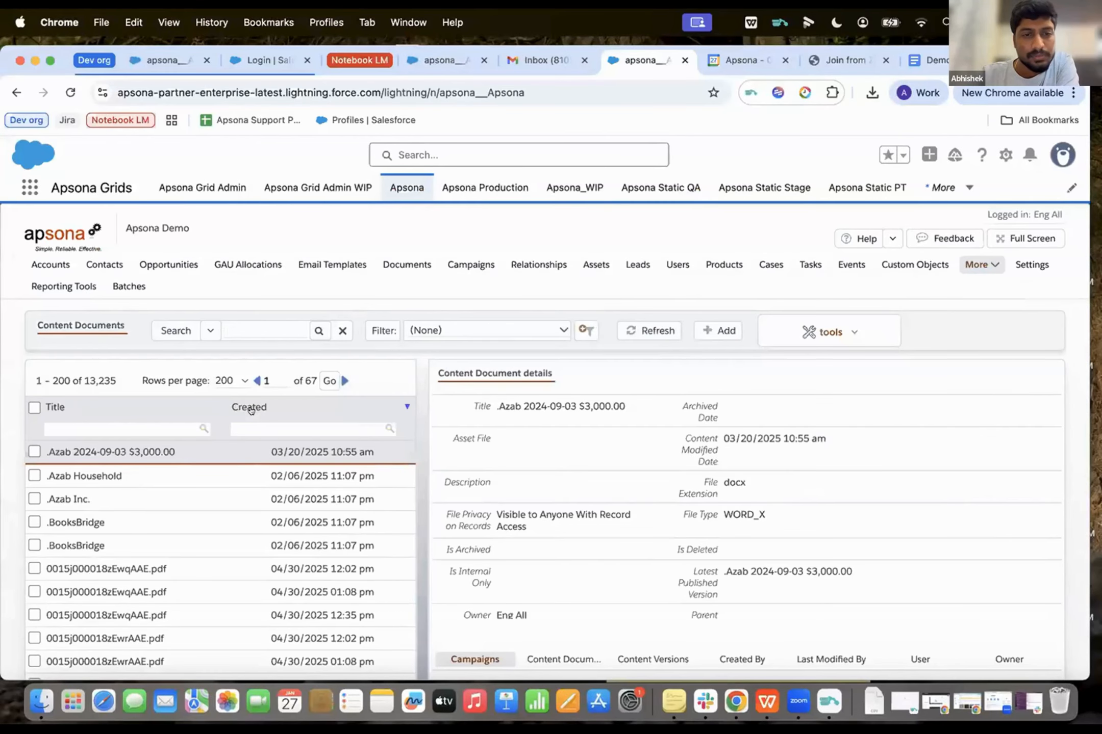
left_click(250, 408)
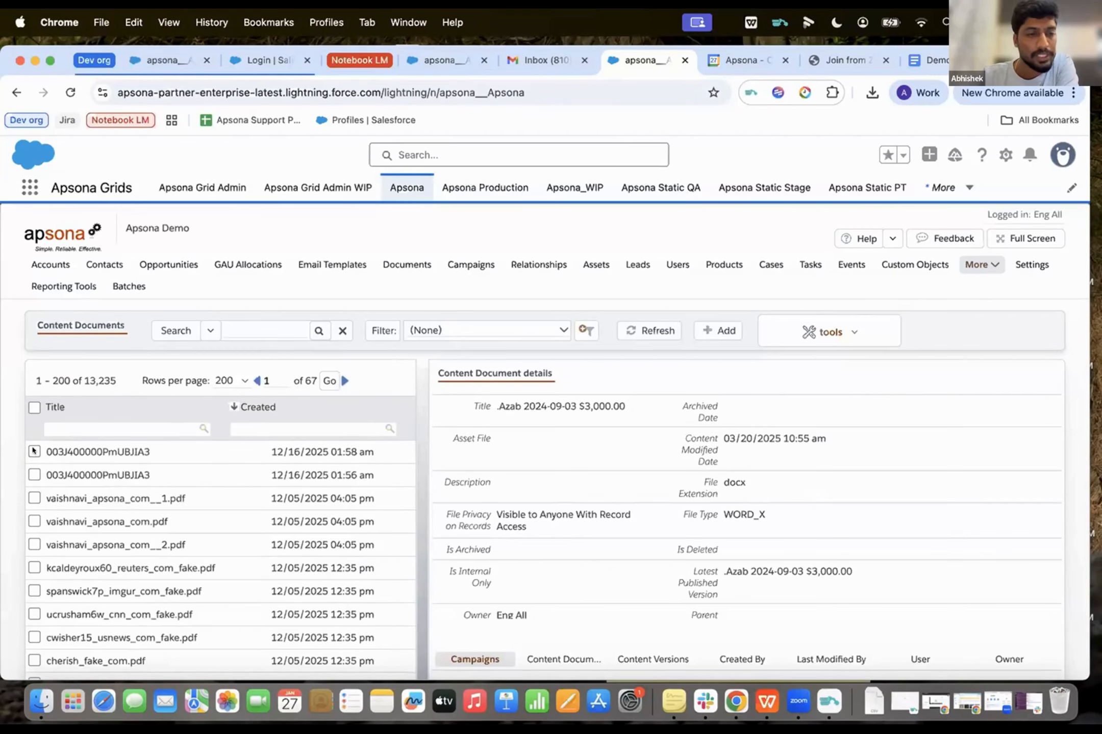
Step: Export the three newest content documents with the ContentDocument ID and Title fields, and open the file in WPS Office
left_click(34, 451)
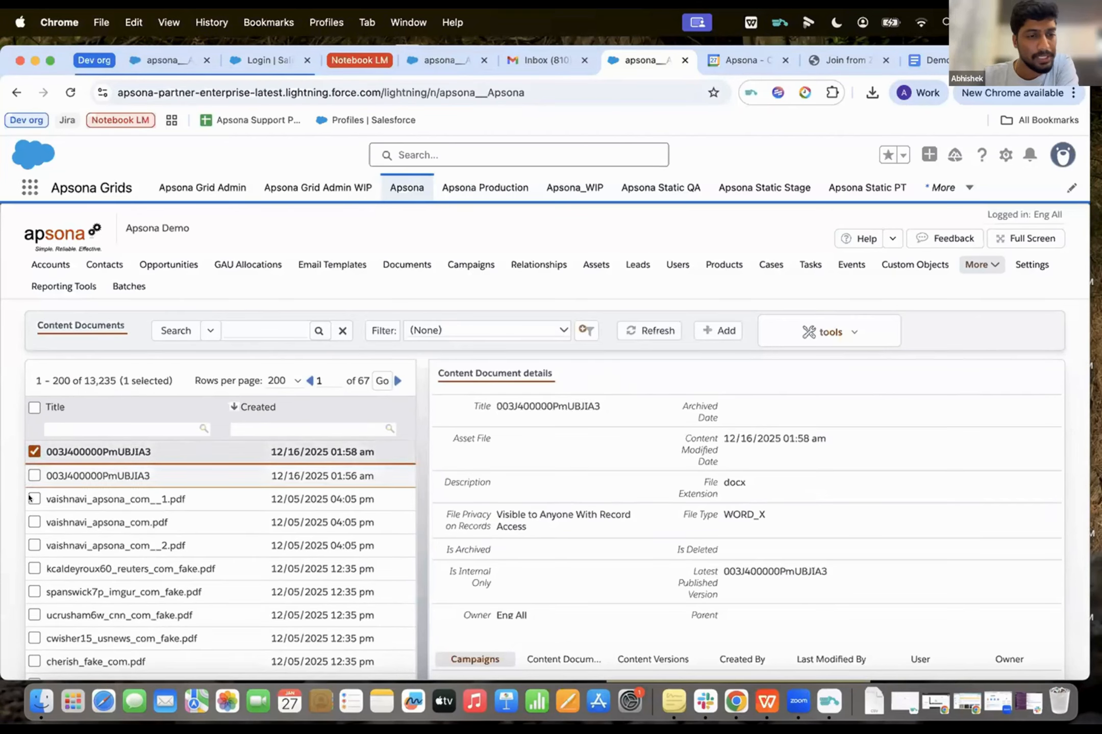
left_click(34, 476)
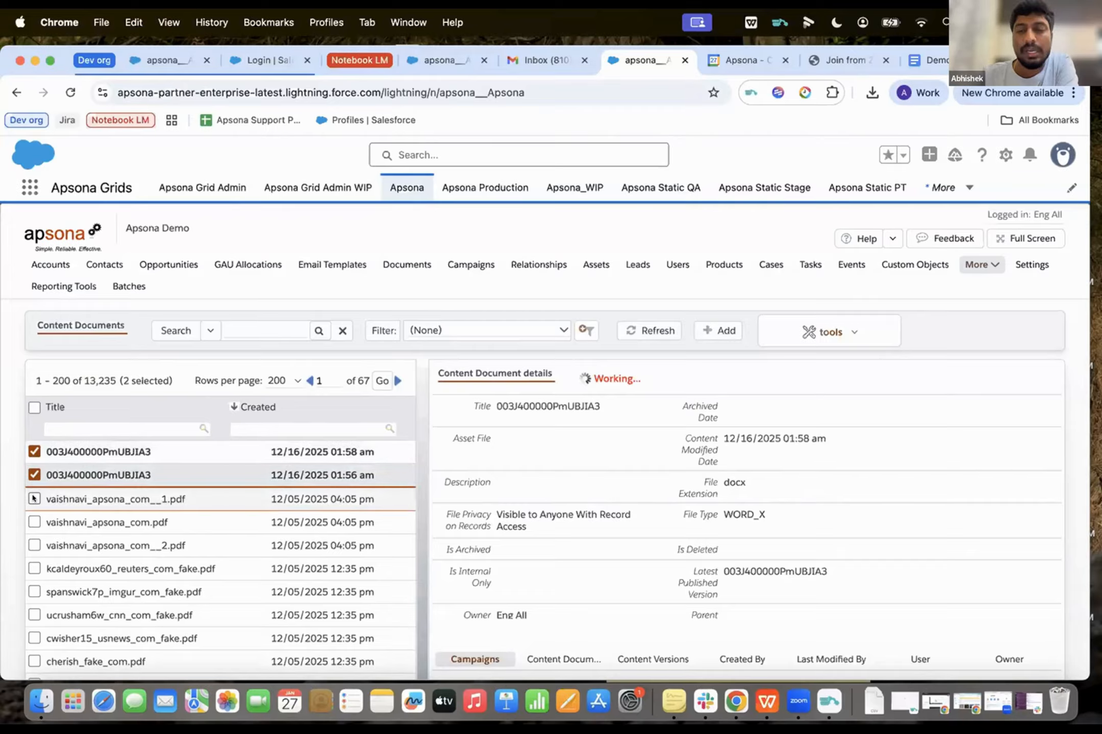
left_click(34, 498)
left_click(795, 332)
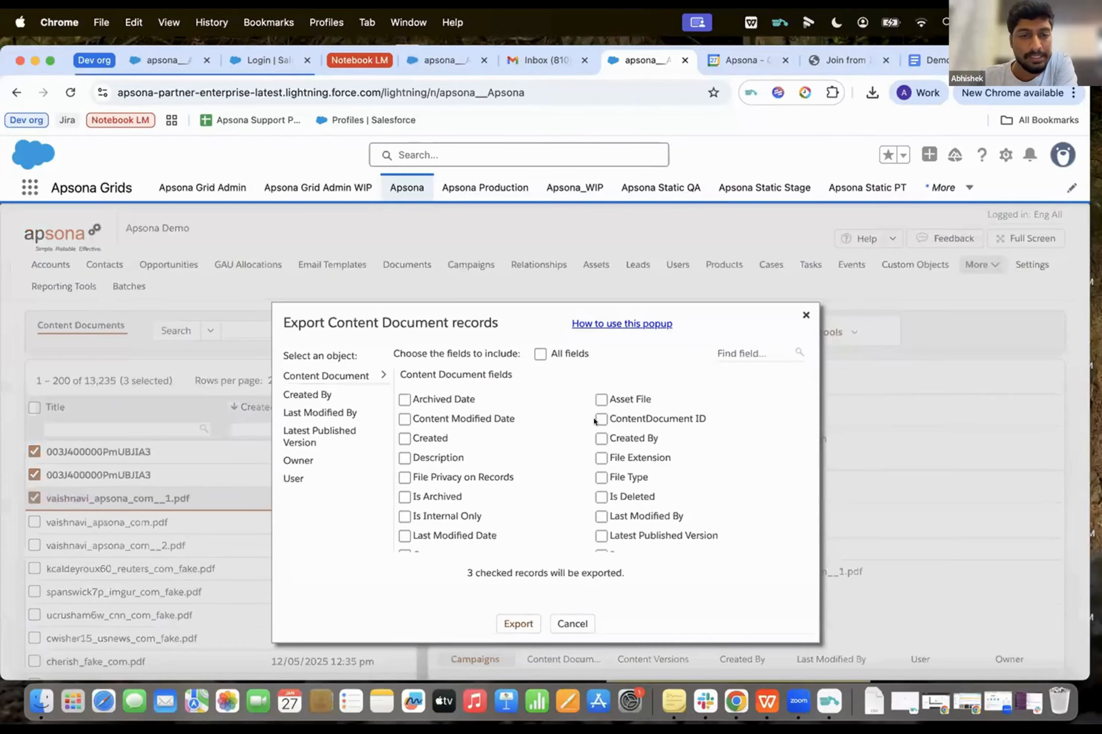
left_click(600, 419)
scroll(463, 482, "down", 3)
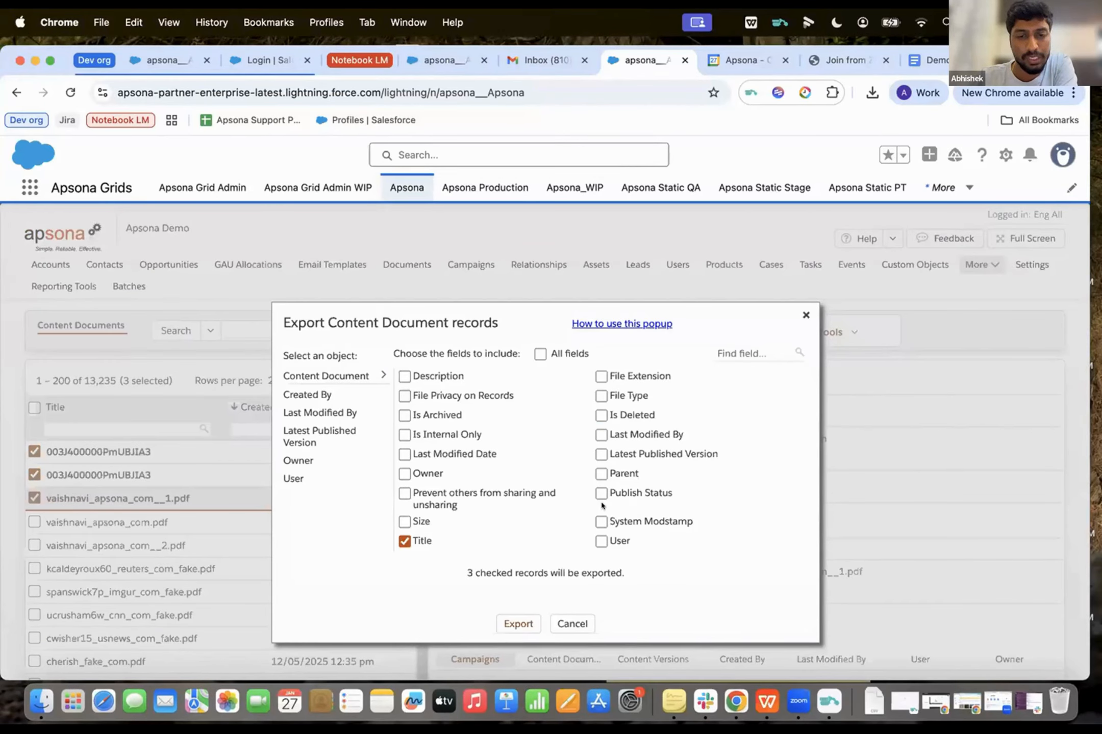
left_click(518, 624)
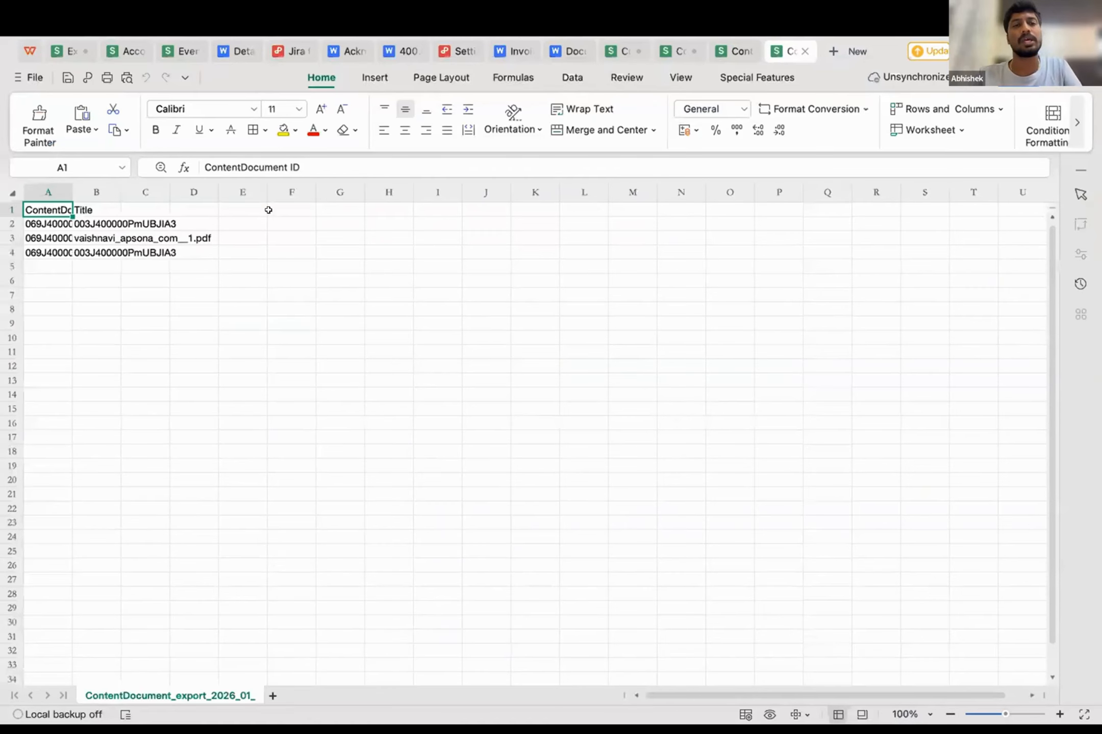
Step: Add a New Title column in column C and fill its three rows with Apsona 1 through Apsona 3
left_click(315, 207)
type("New Title")
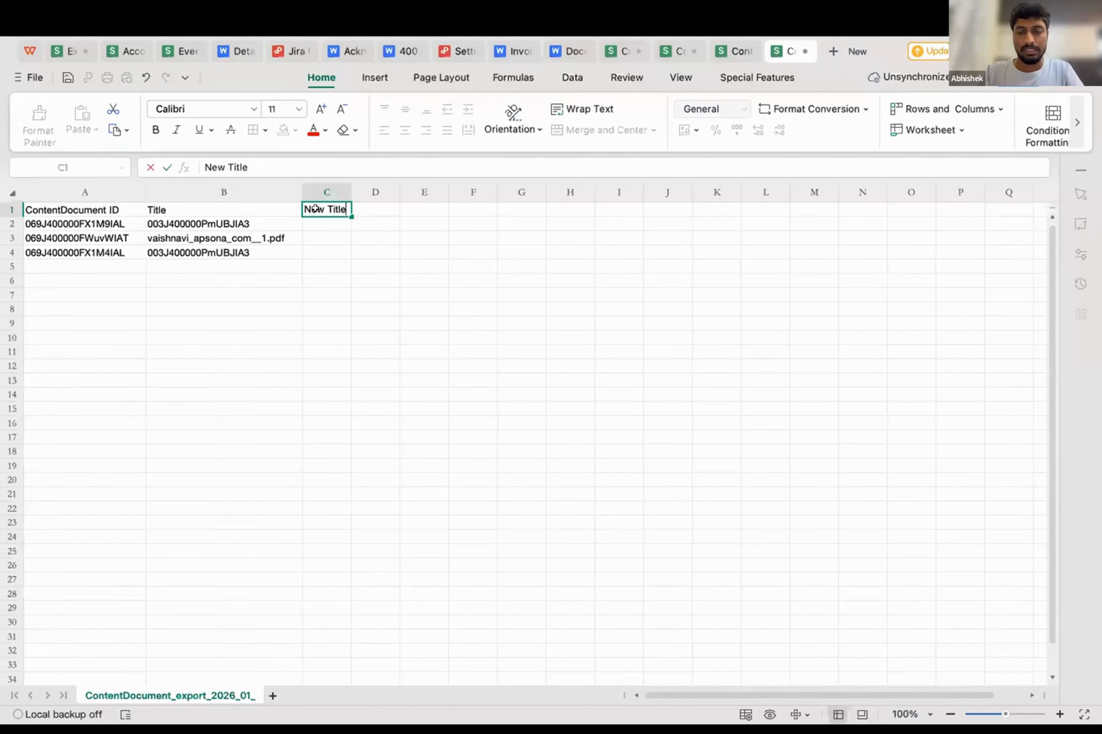
key("Return")
type("Apsona 1")
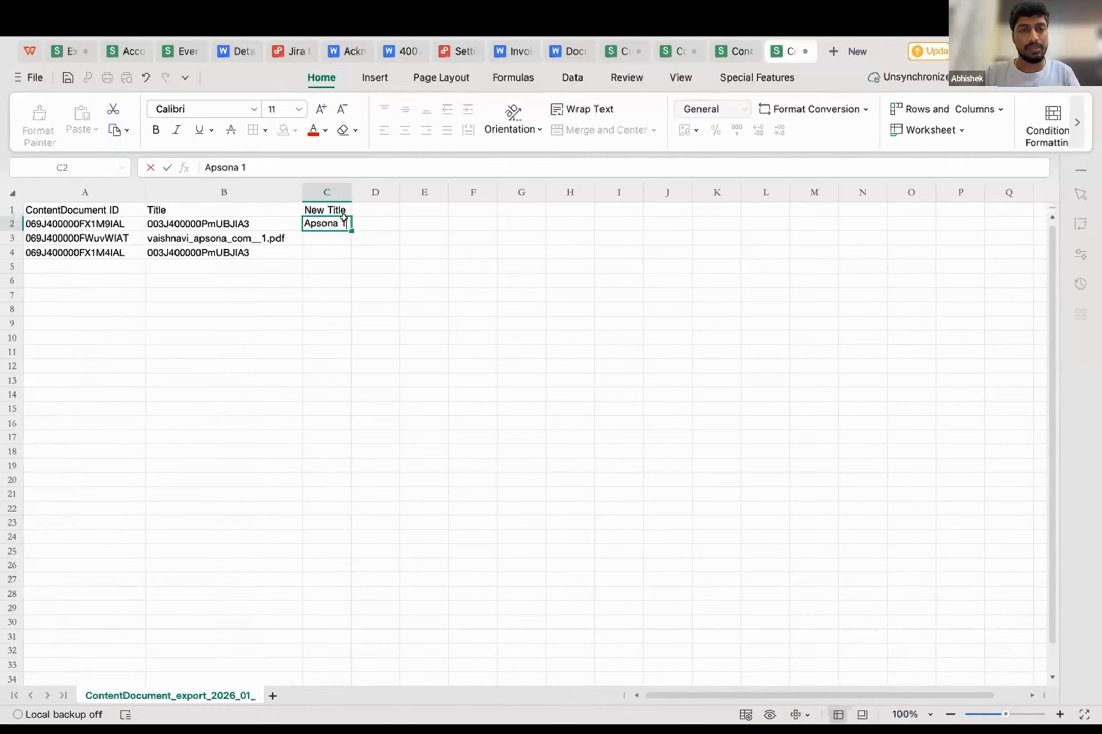
key("ctrl+Return")
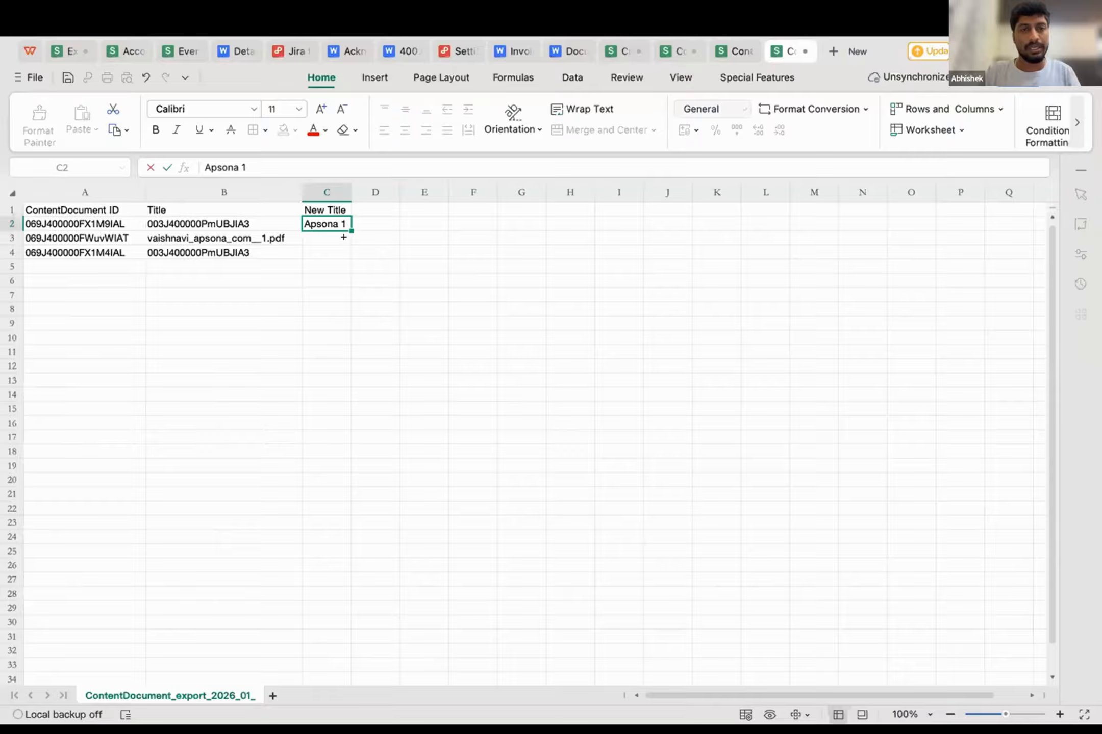
left_click_drag(343, 237, 343, 255)
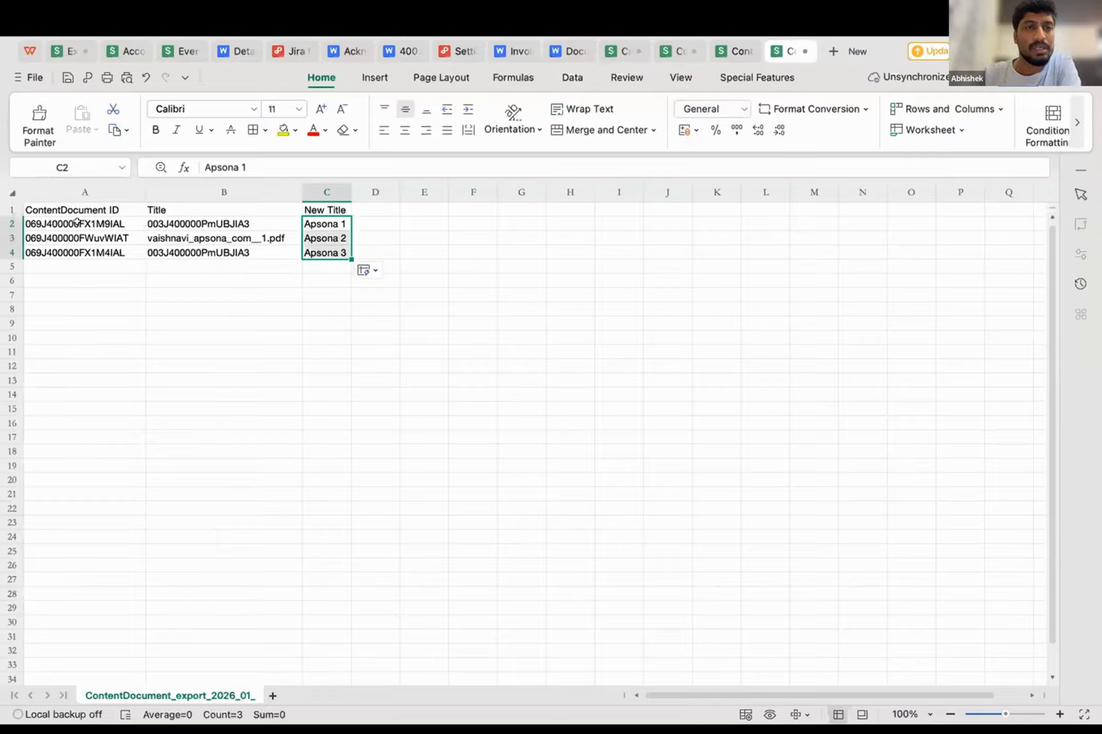
Step: Copy the whole exported table, from the header row through the last record, including the New Title column
left_click(89, 210)
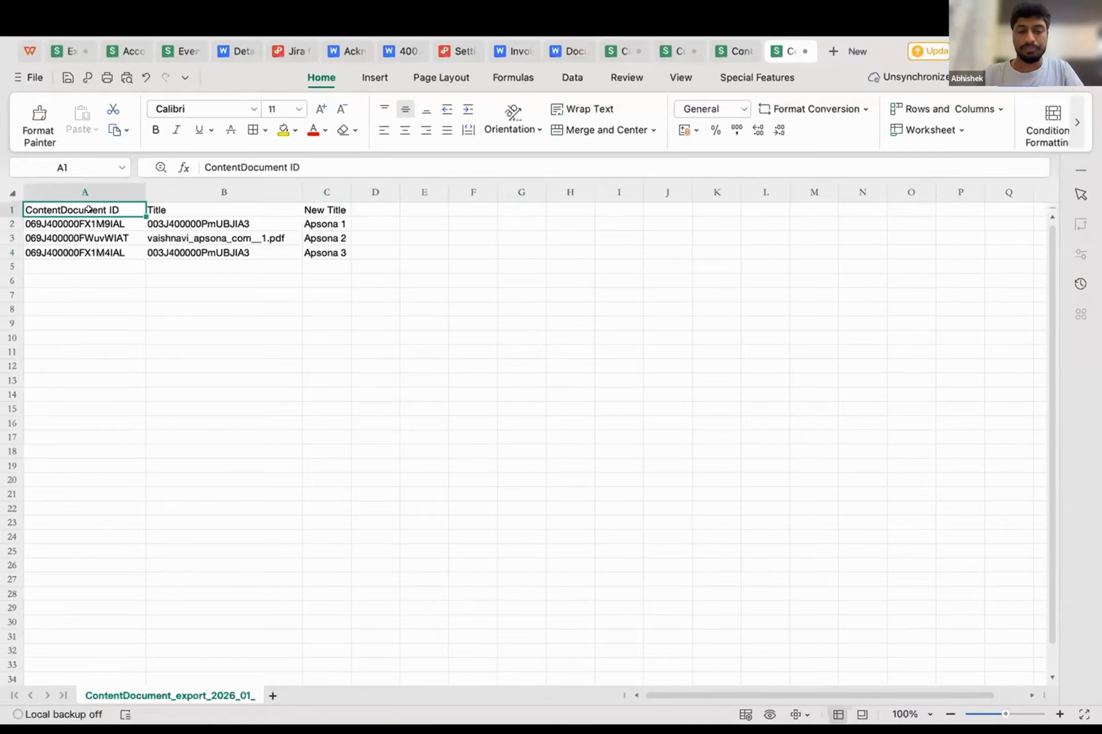
key("ctrl+shift+Right")
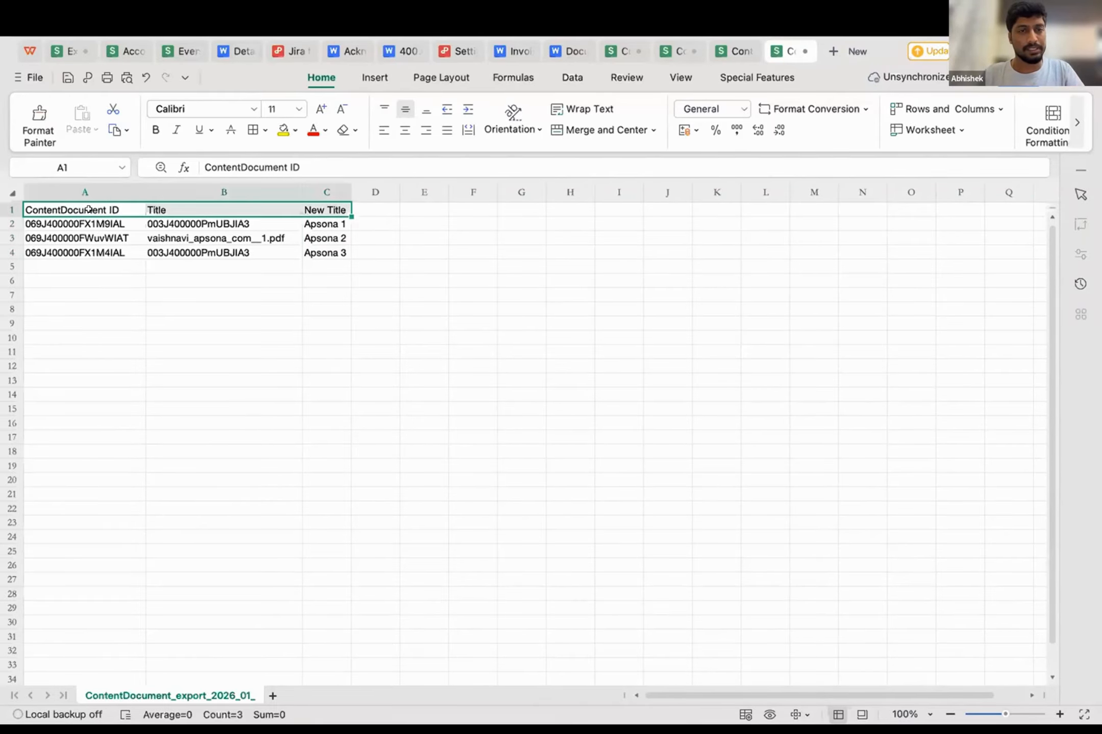
key("shift+Down")
key("shift+Down")
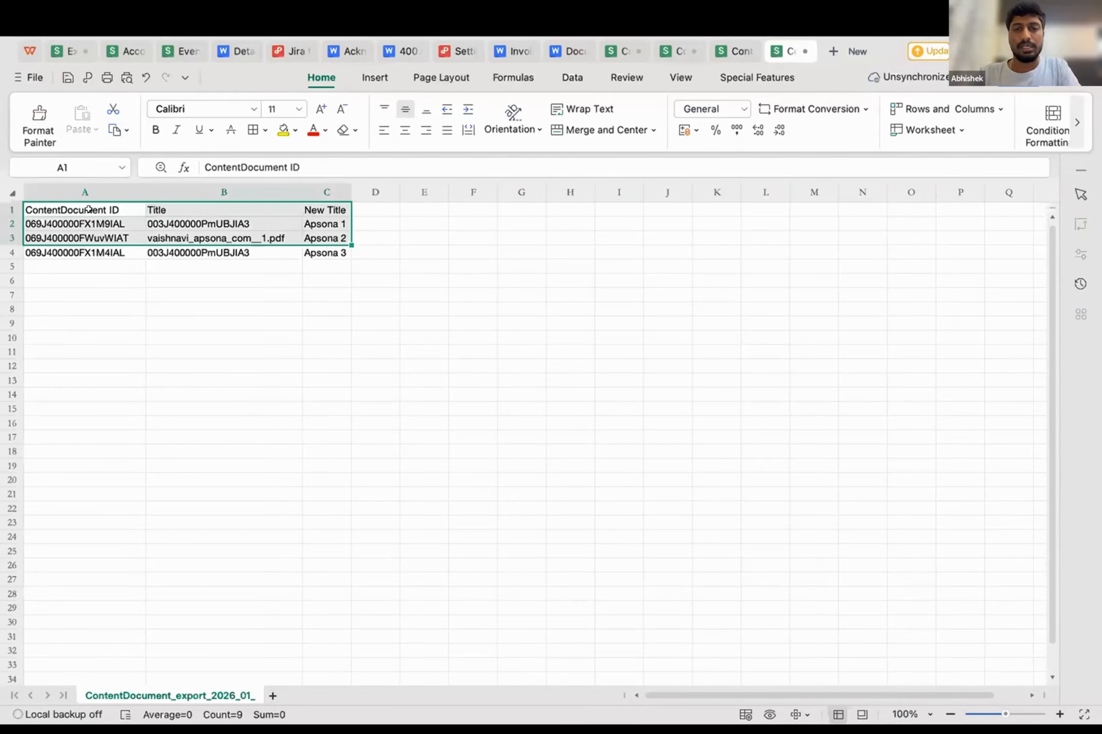
key("shift+Down")
key("super+c")
Step: Switch to Chrome, paste the table into the Content Document update import with tab as field separator, and proceed to Set up fields
key("ctrl+Left")
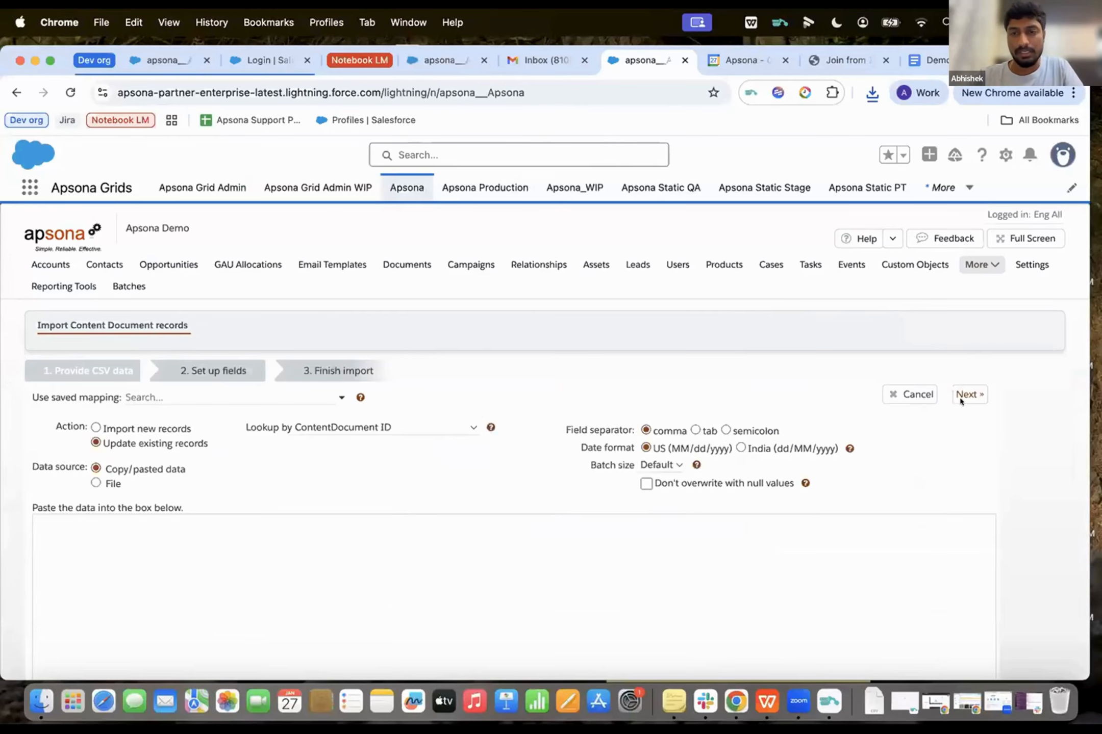
key("Return")
key("super+v")
left_click(695, 431)
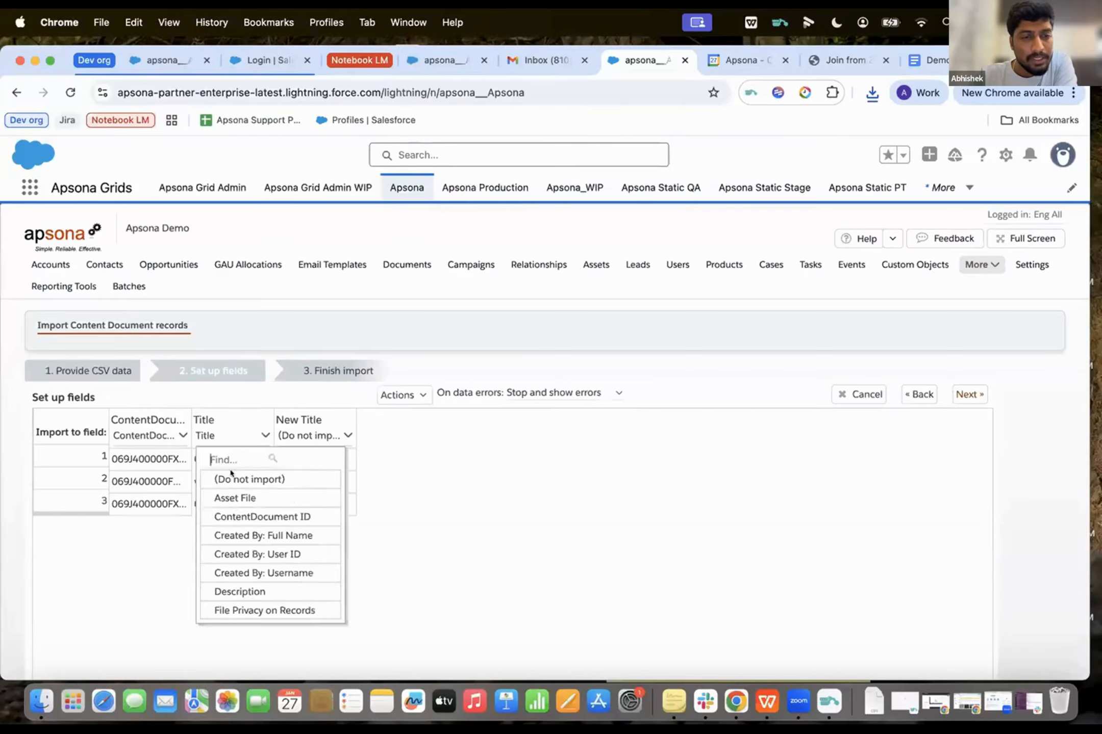
Step: Set the Title column to (Do not import), map New Title to the Title field, and run the import
left_click(228, 480)
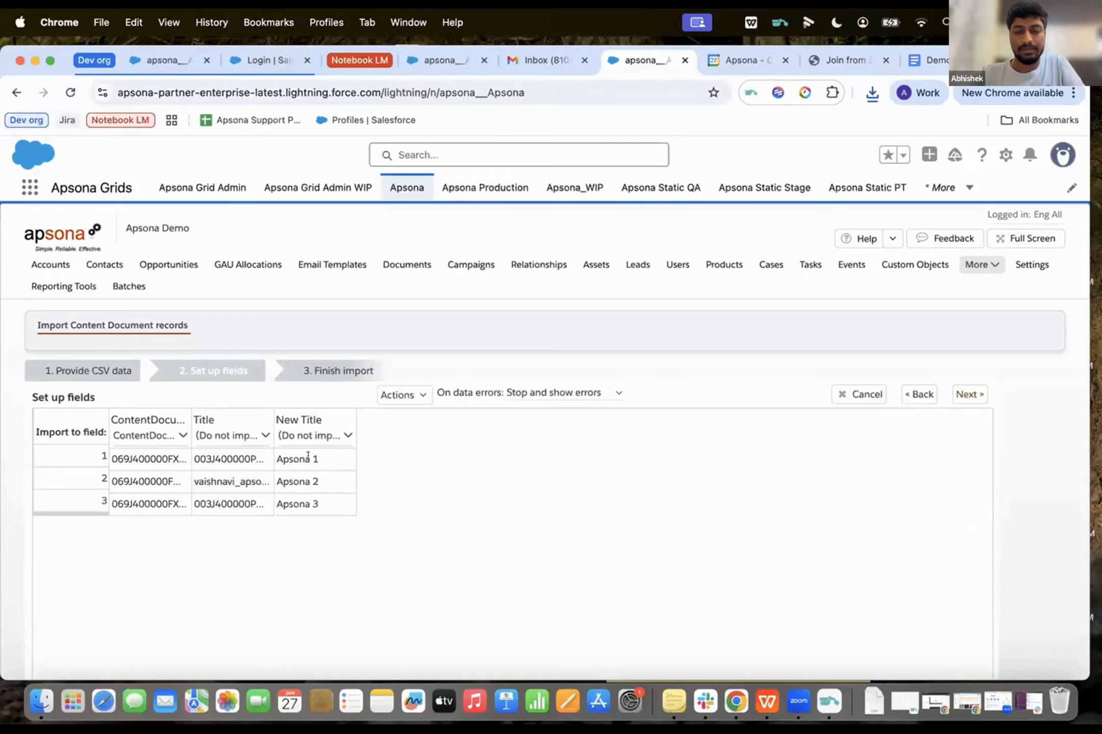
left_click(314, 435)
type("title")
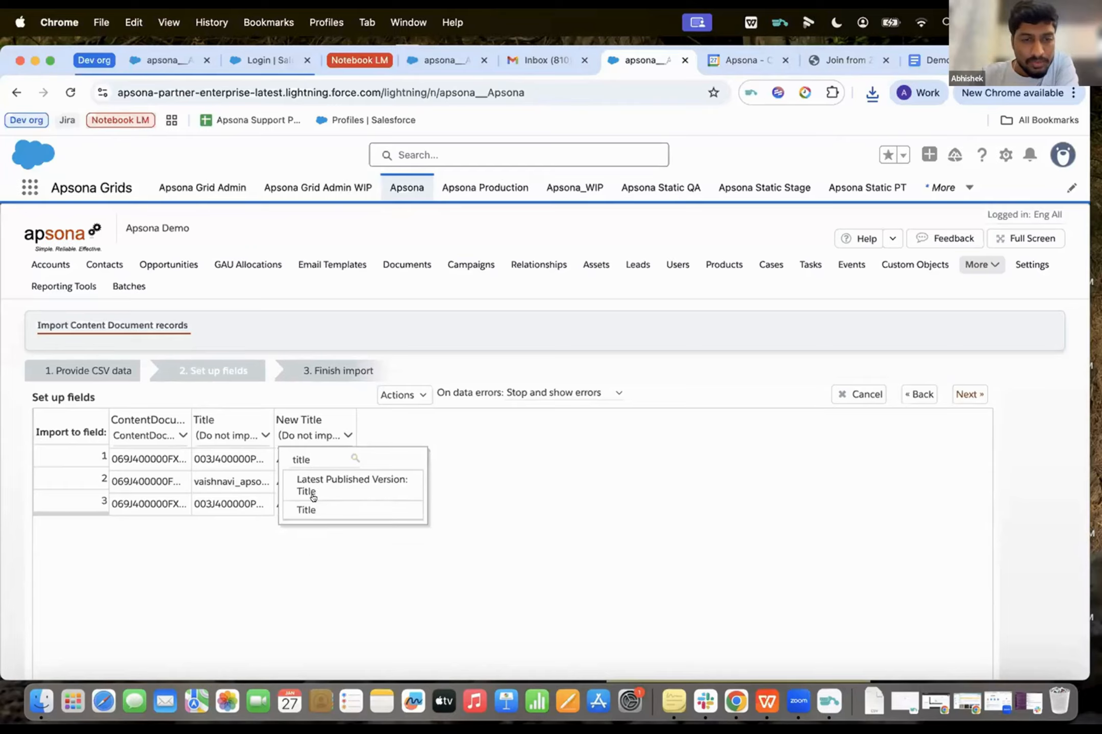
left_click(314, 509)
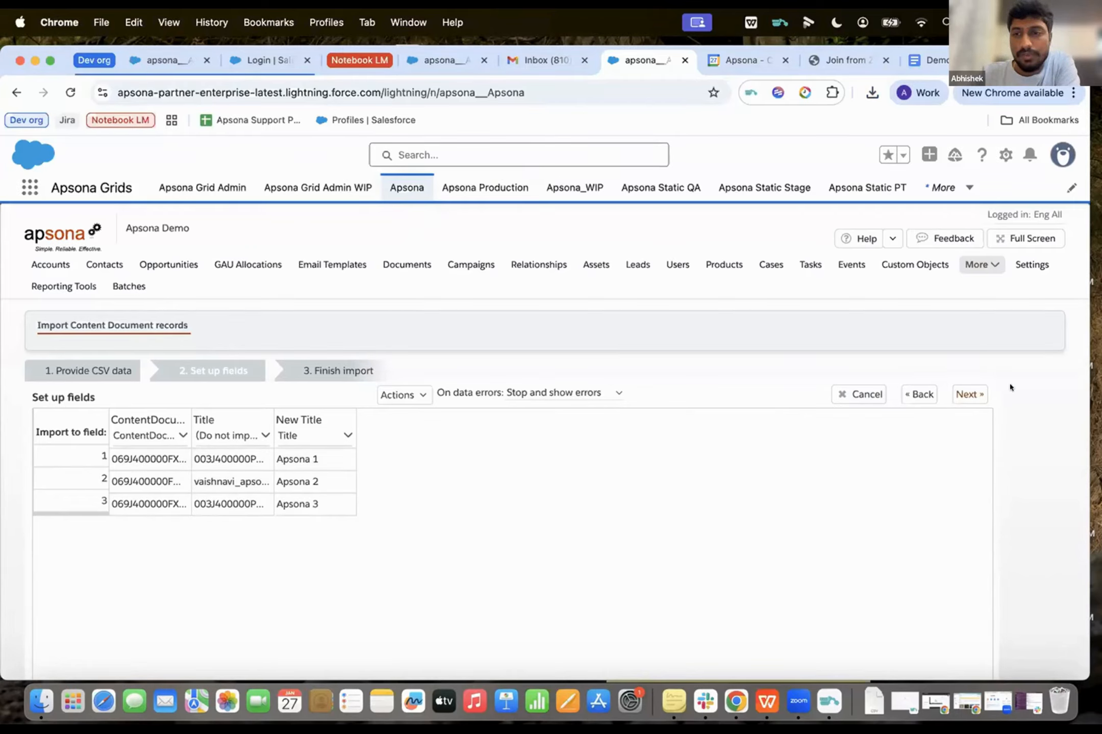
left_click(969, 393)
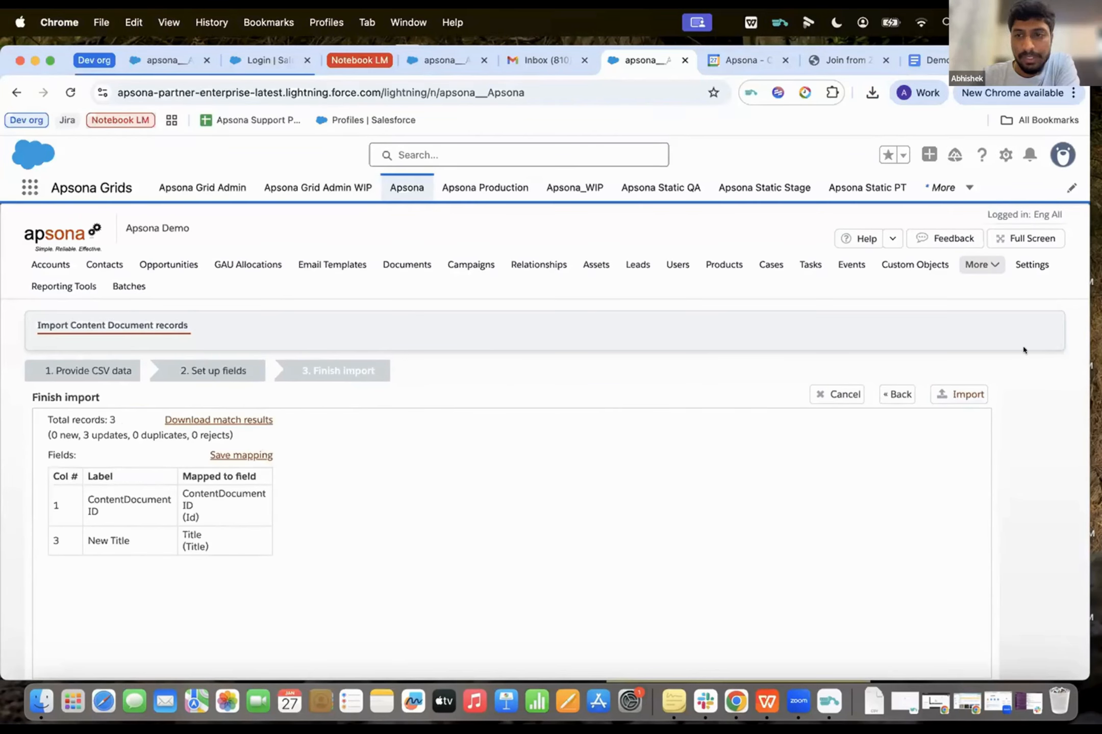
left_click(942, 394)
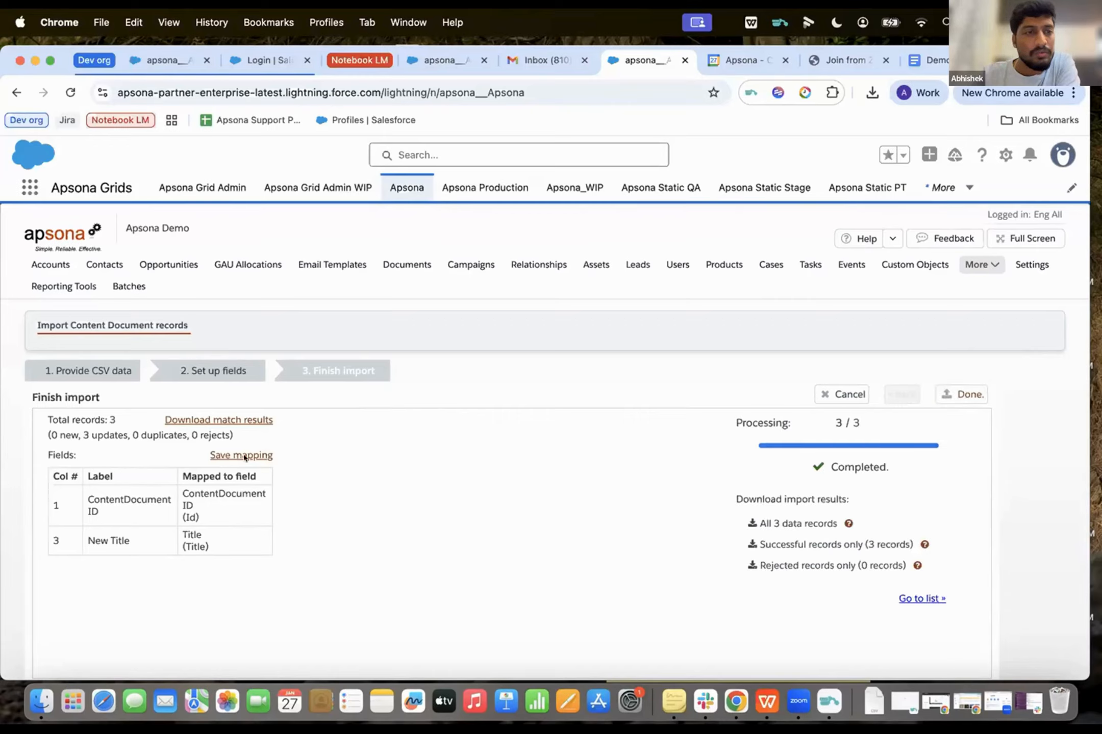
Step: Go back to all Content Document records sorted by newest Created date to check the titles, and look over the list tools
left_click(975, 266)
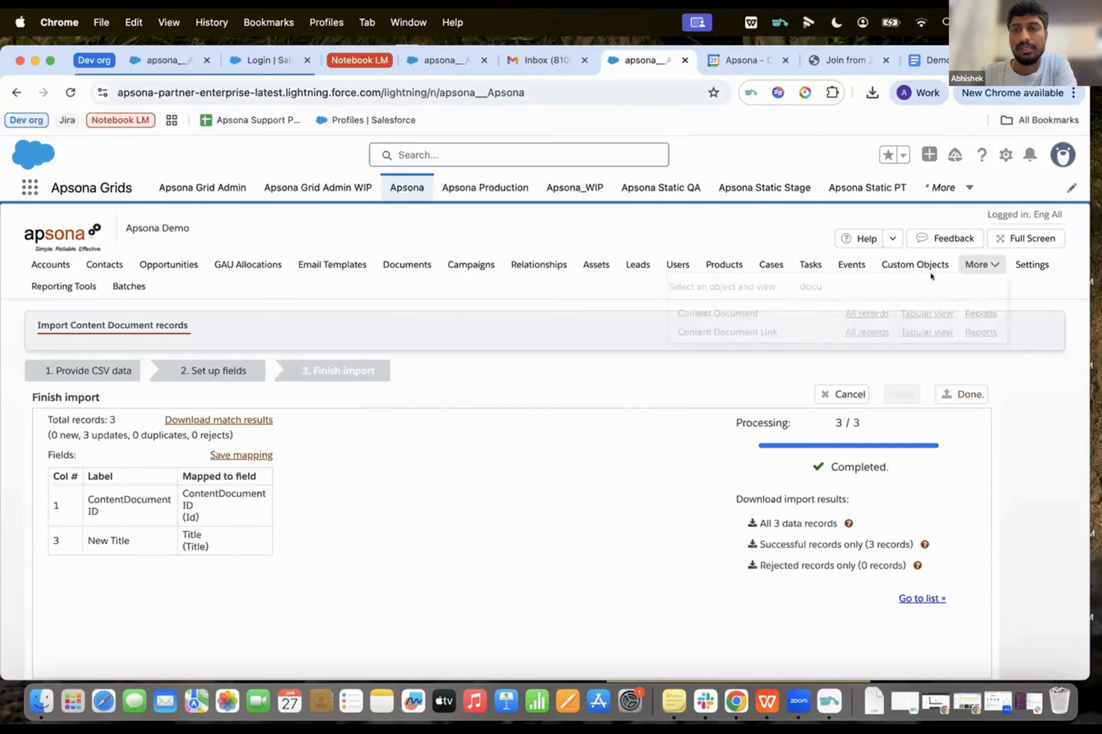
left_click(867, 314)
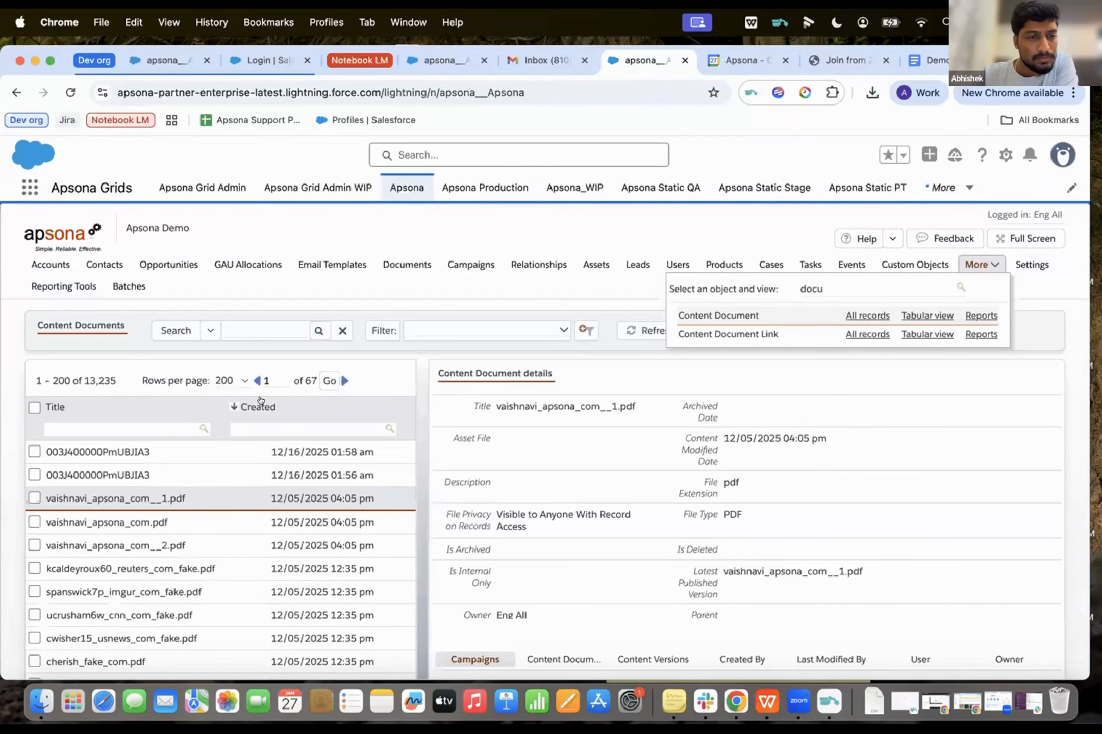
left_click(258, 406)
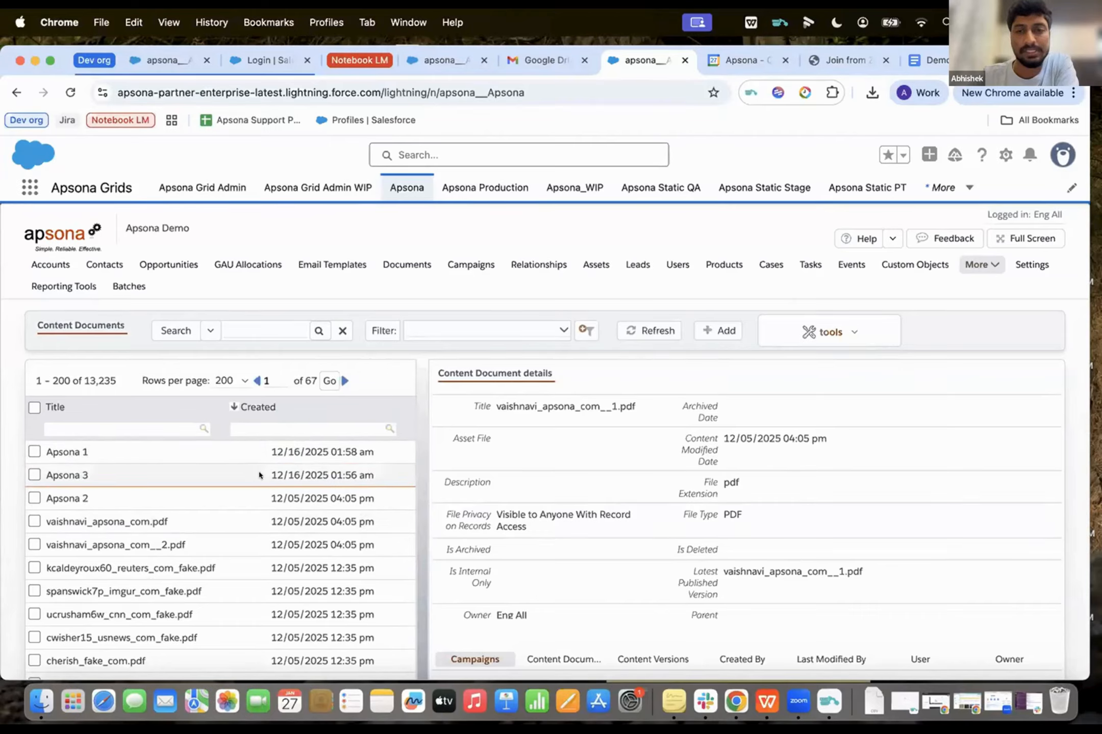
left_click(826, 330)
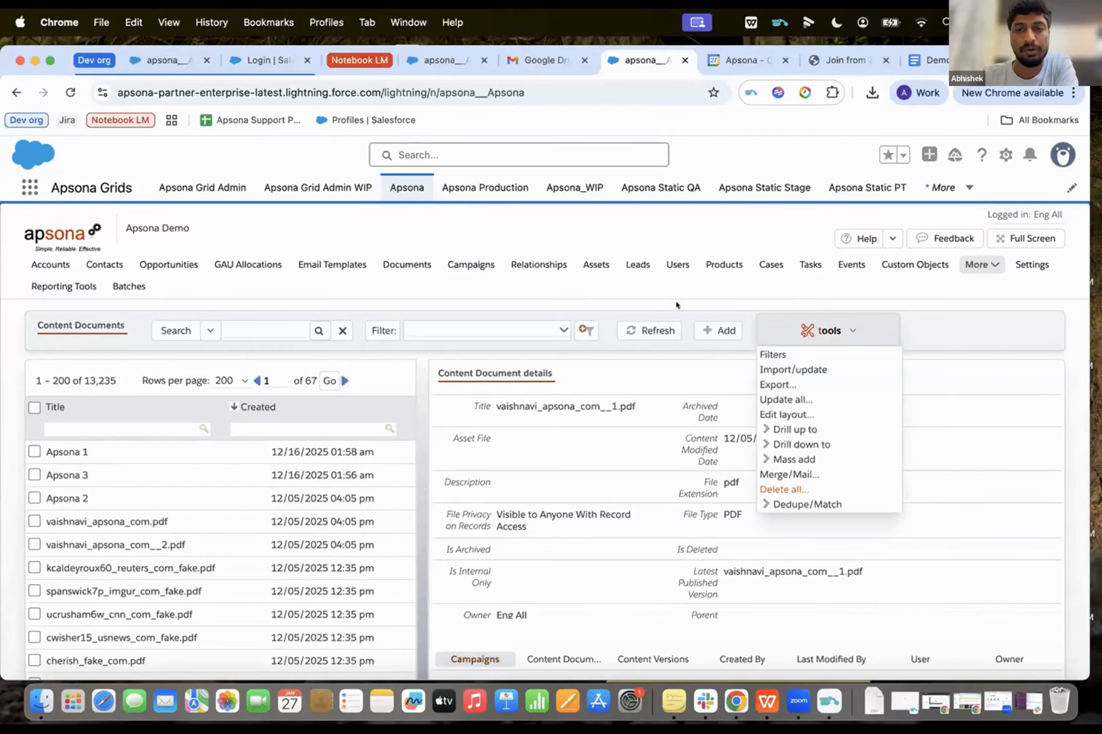
left_click(308, 424)
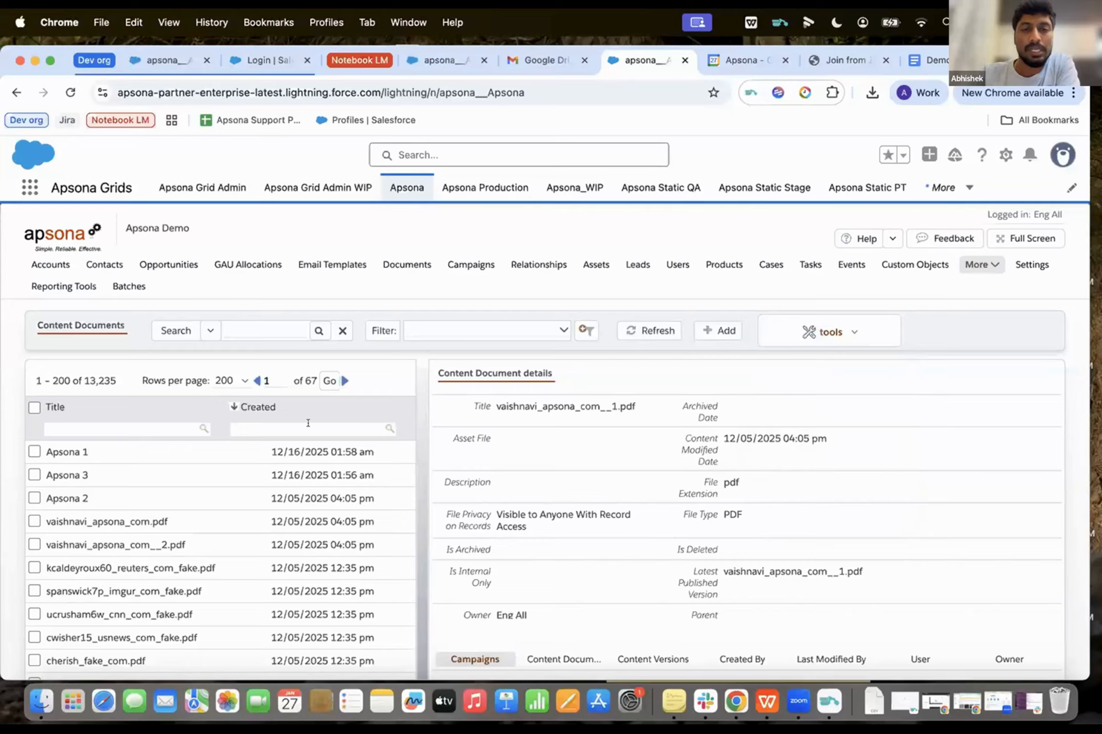
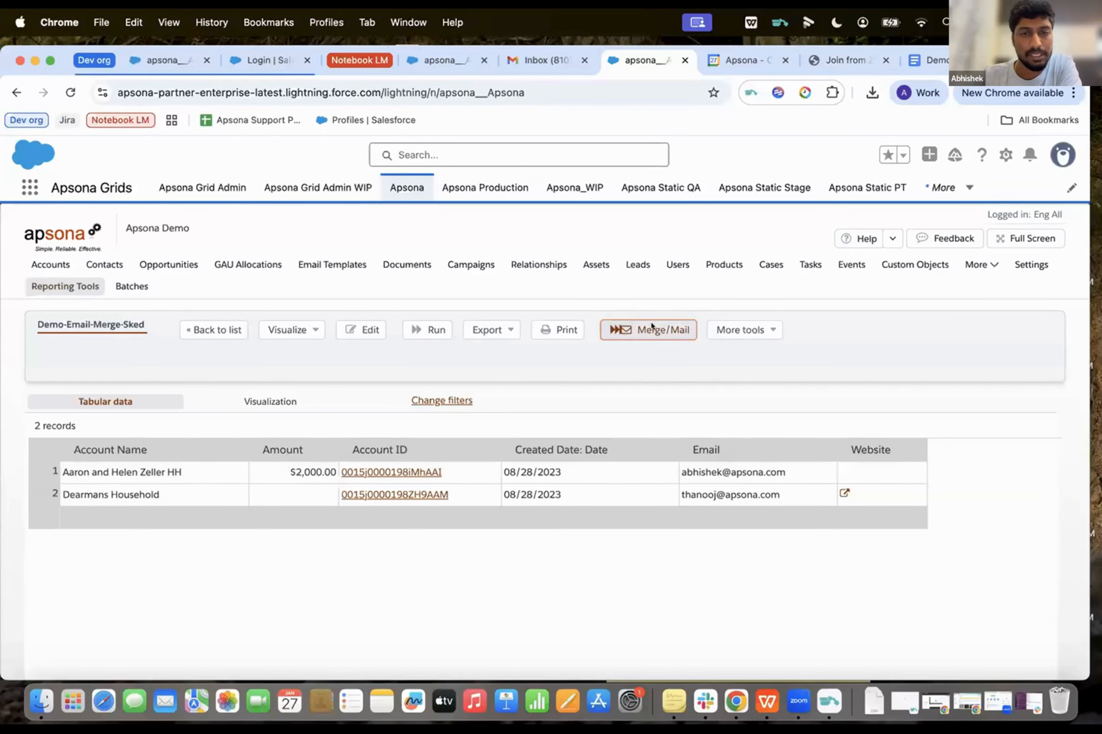
Step: Create a new Email and document merge for the Demo-Email-Merge-Sked report, with the document template in Google Docs
left_click(651, 326)
left_click(236, 386)
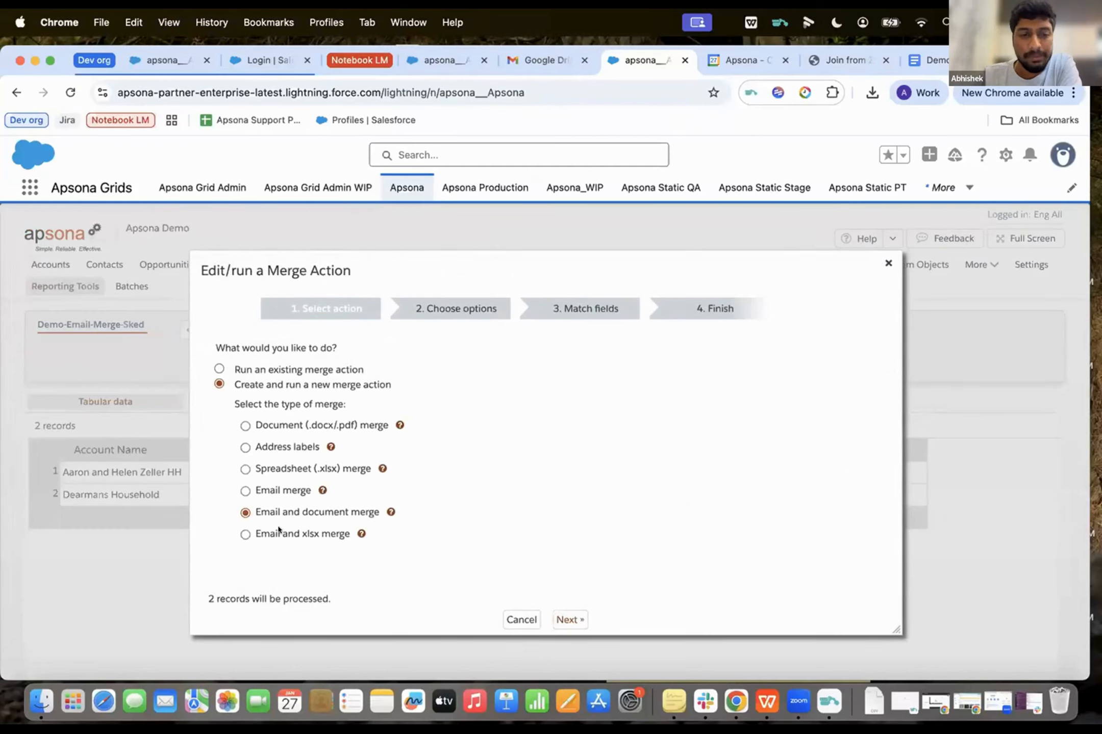
left_click(561, 618)
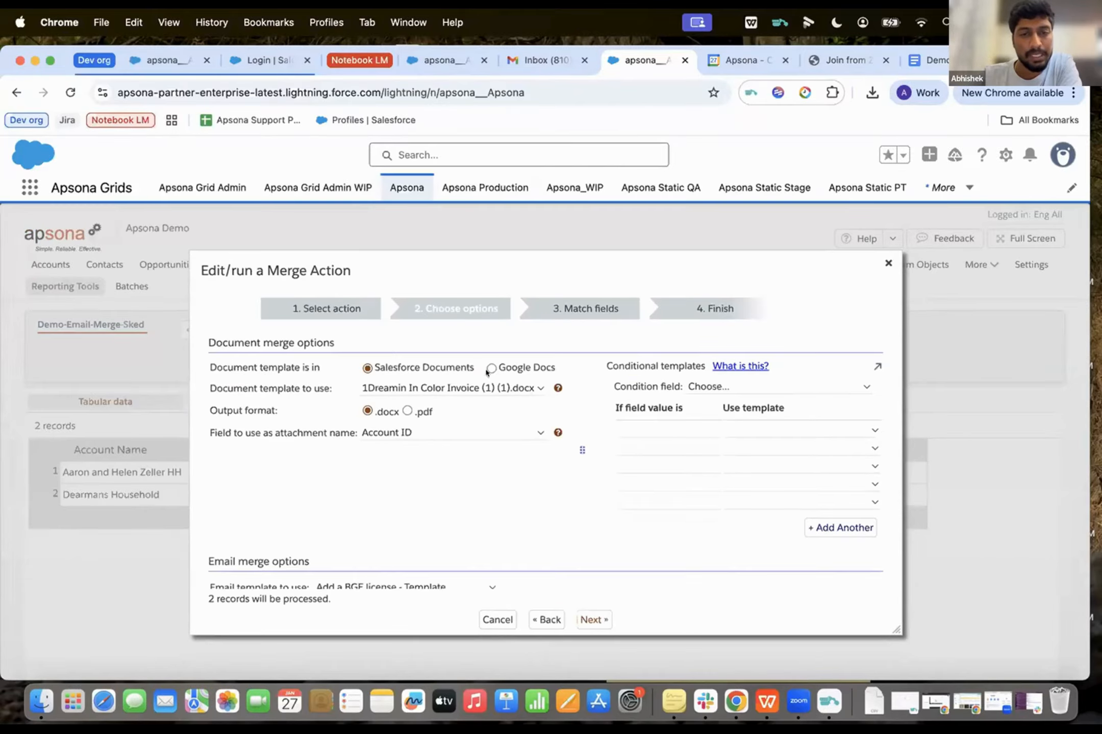
left_click(491, 367)
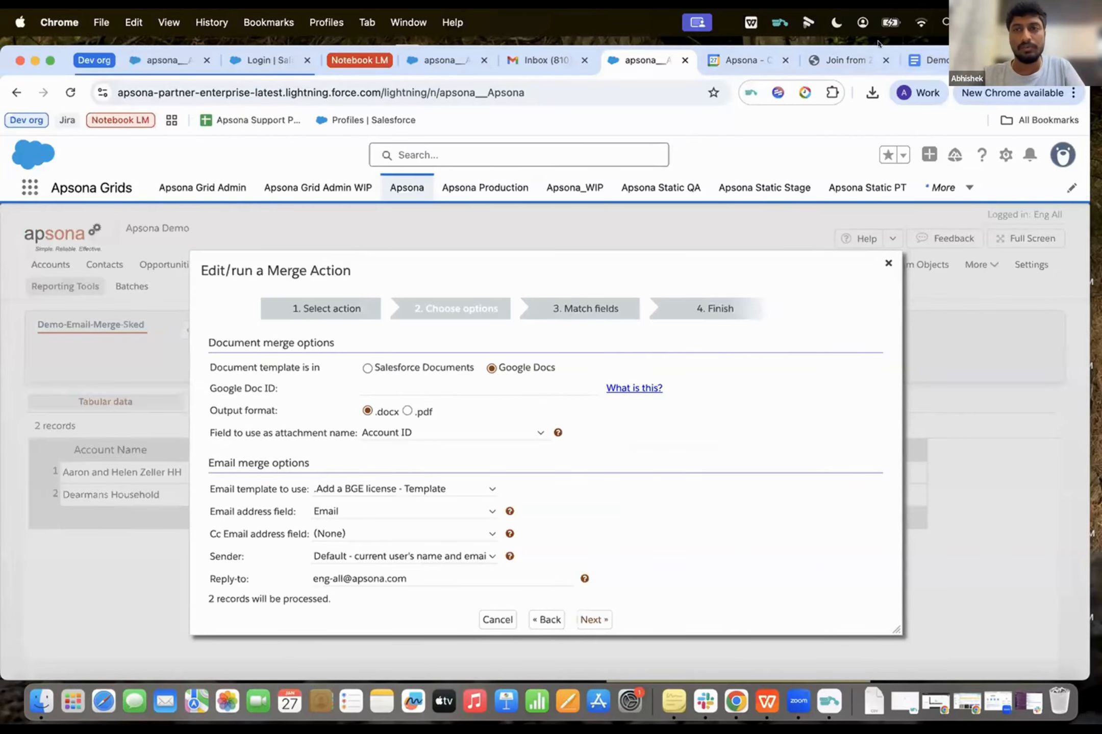
Step: Copy the document ID from the Demo Template's Google Docs URL and enter it as the merge action's Google Doc ID
left_click(925, 59)
left_click(483, 87)
left_click(524, 92)
left_click_drag(312, 88, 584, 88)
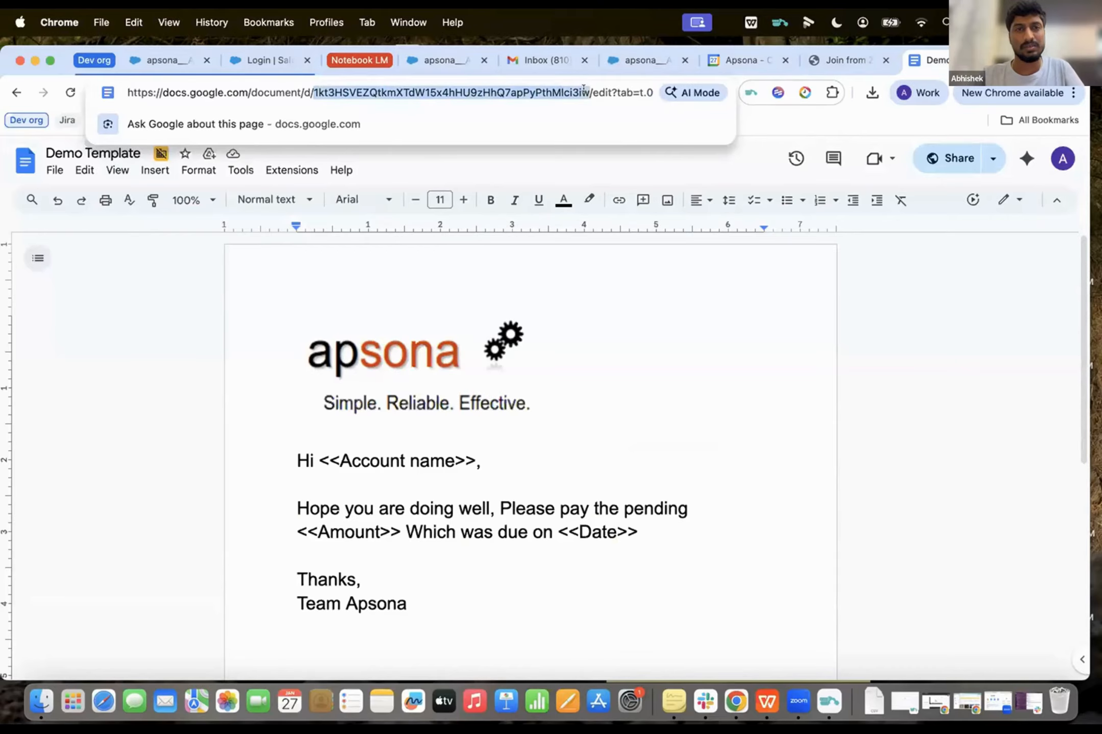
key("super+c")
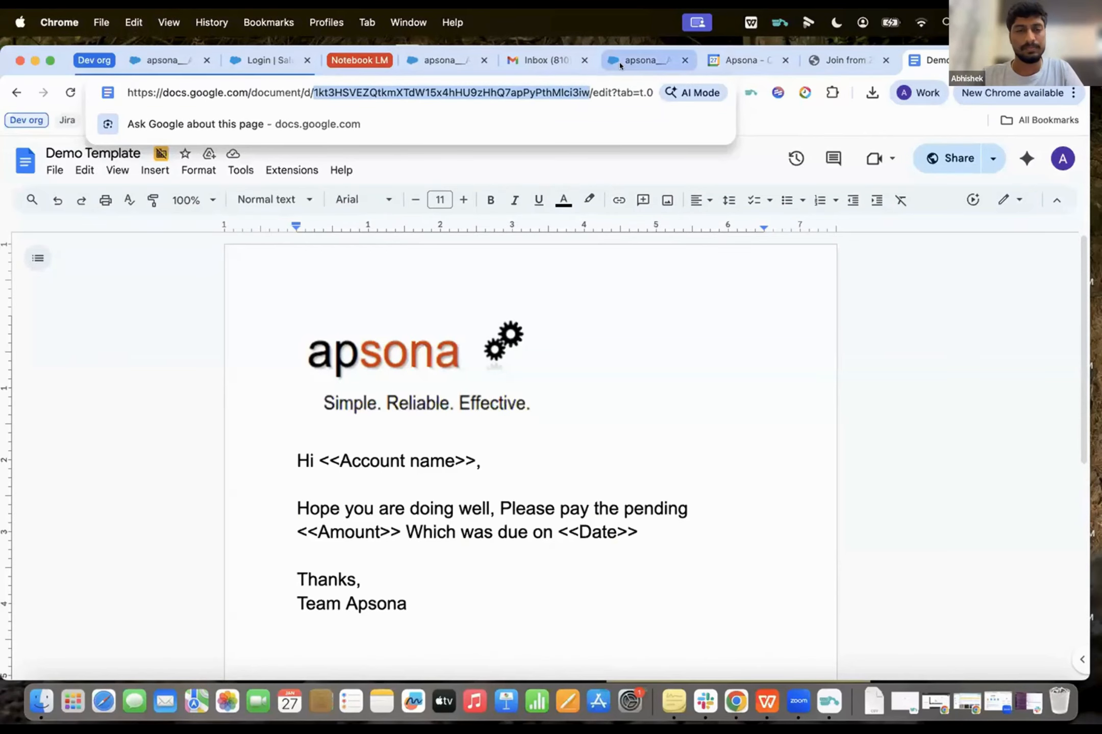
left_click(644, 60)
left_click(433, 389)
key("super+v")
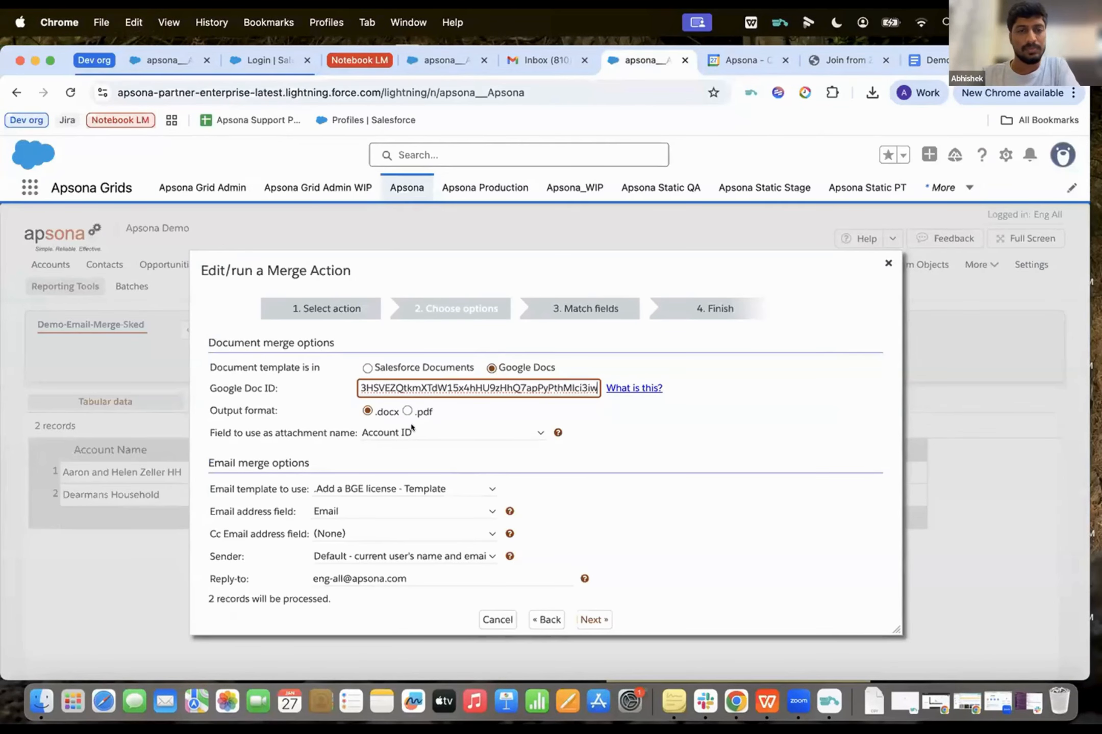
Step: Choose Thank You - Sept 5th Webinar as the merge action's email template
scroll(288, 470, "down", 1)
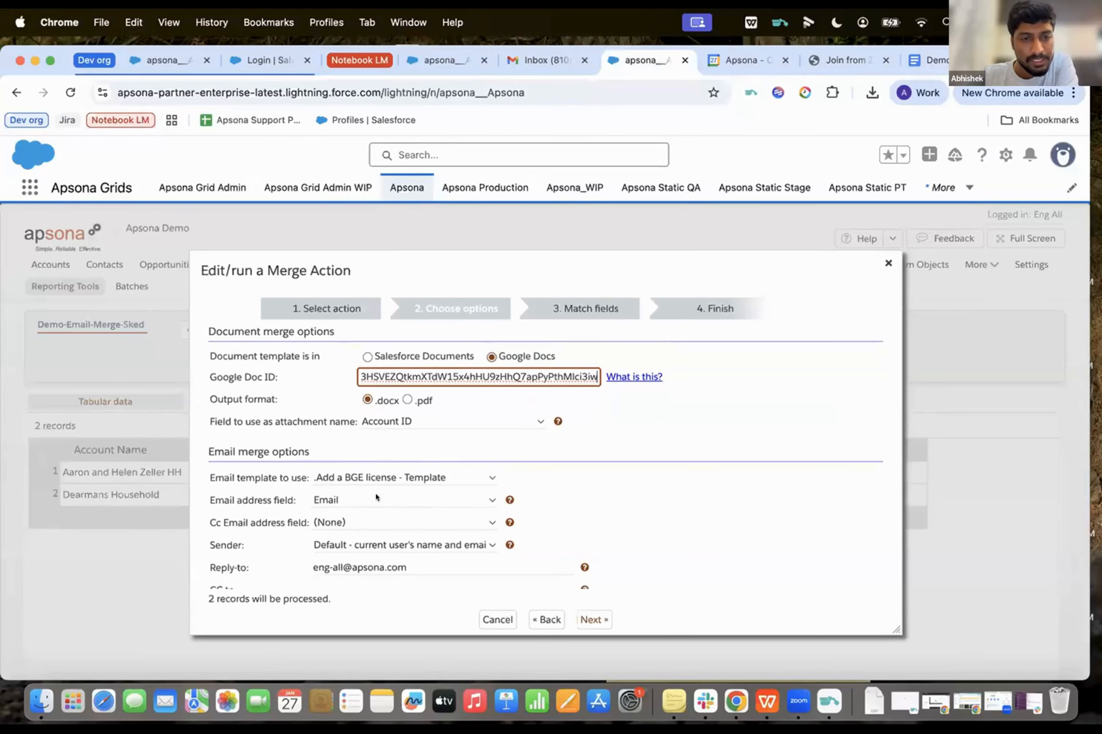
left_click(366, 479)
scroll(383, 587, "down", 15)
scroll(389, 545, "down", 20)
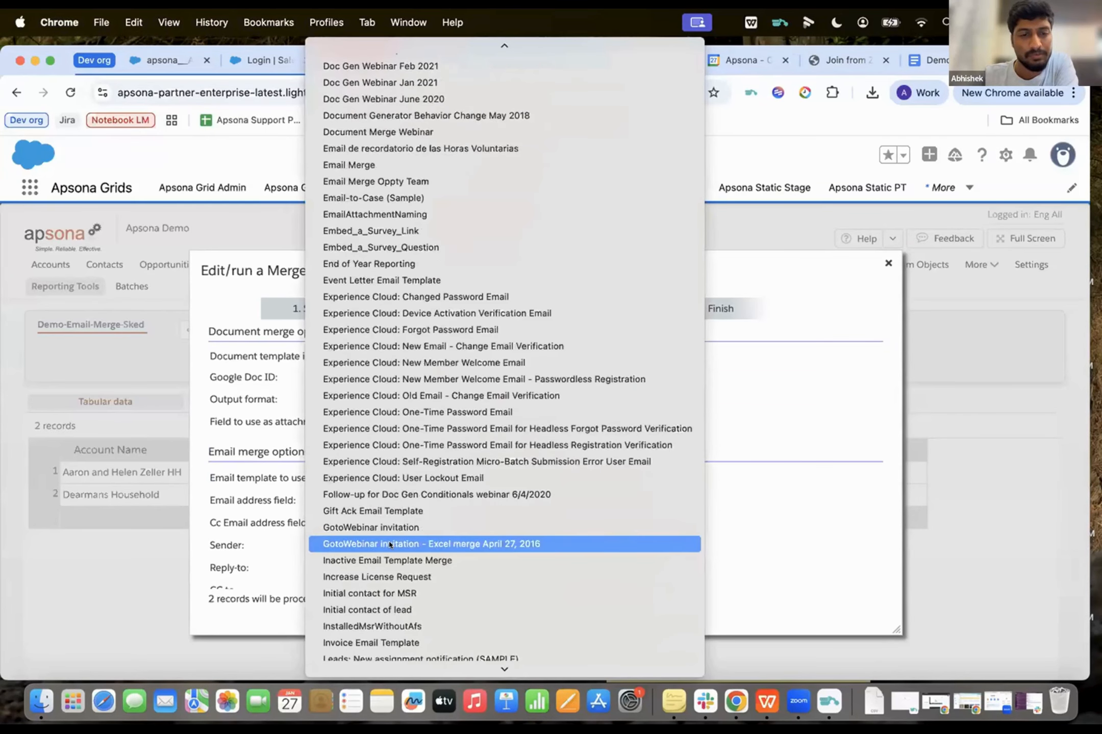
scroll(390, 545, "down", 10)
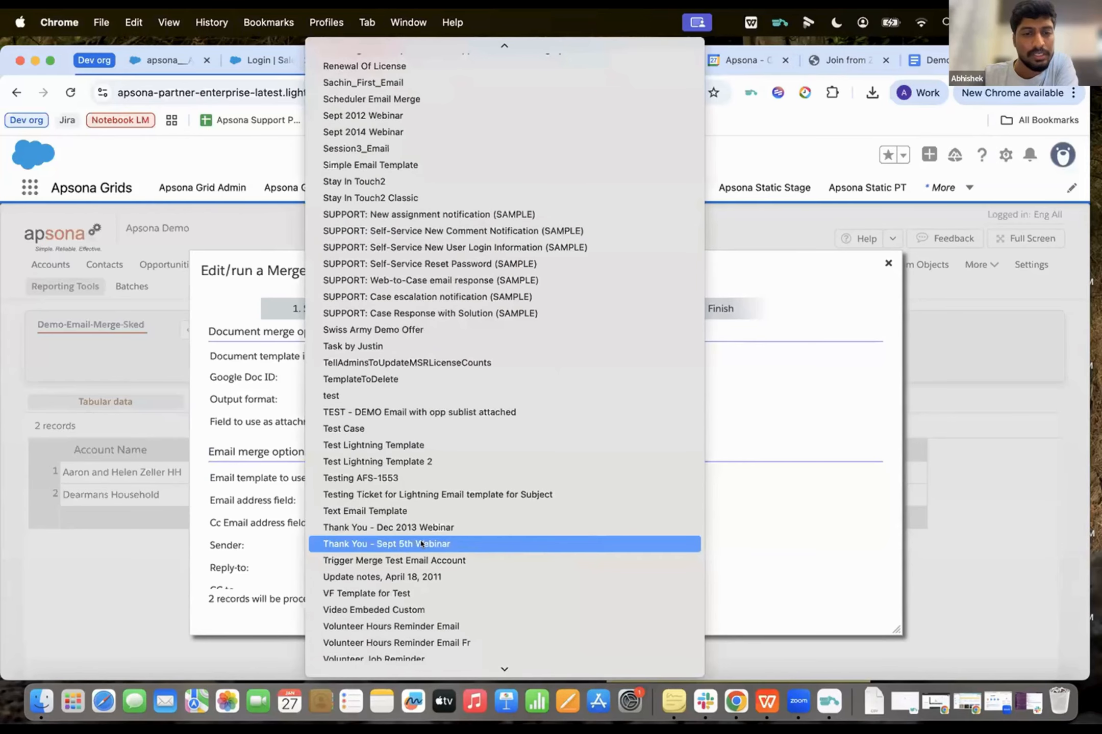
left_click(421, 545)
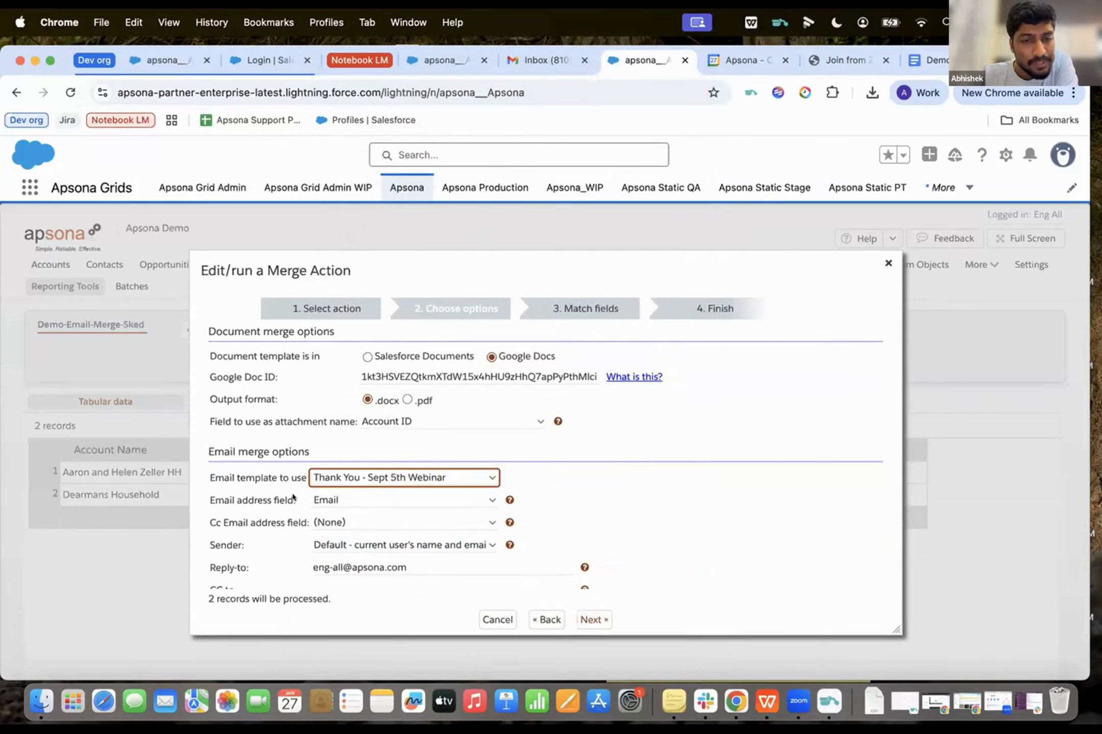
Step: Keep Email as the email address field, review the remaining email merge options, and continue to field matching
left_click(342, 500)
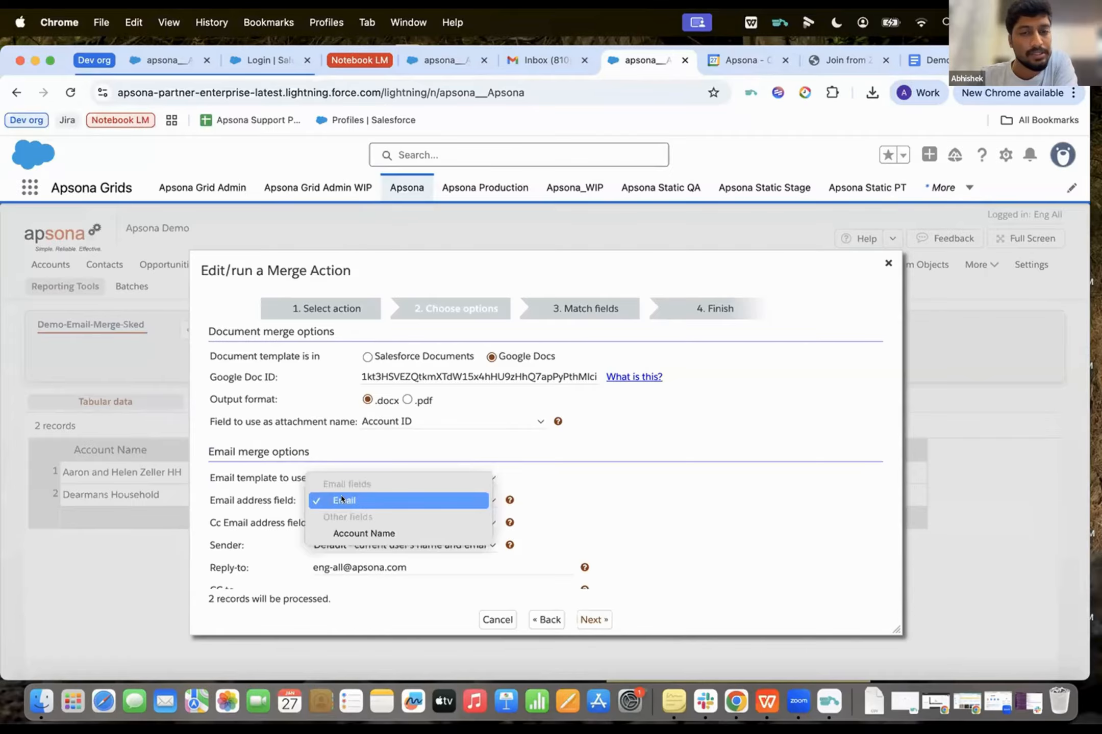
left_click(342, 499)
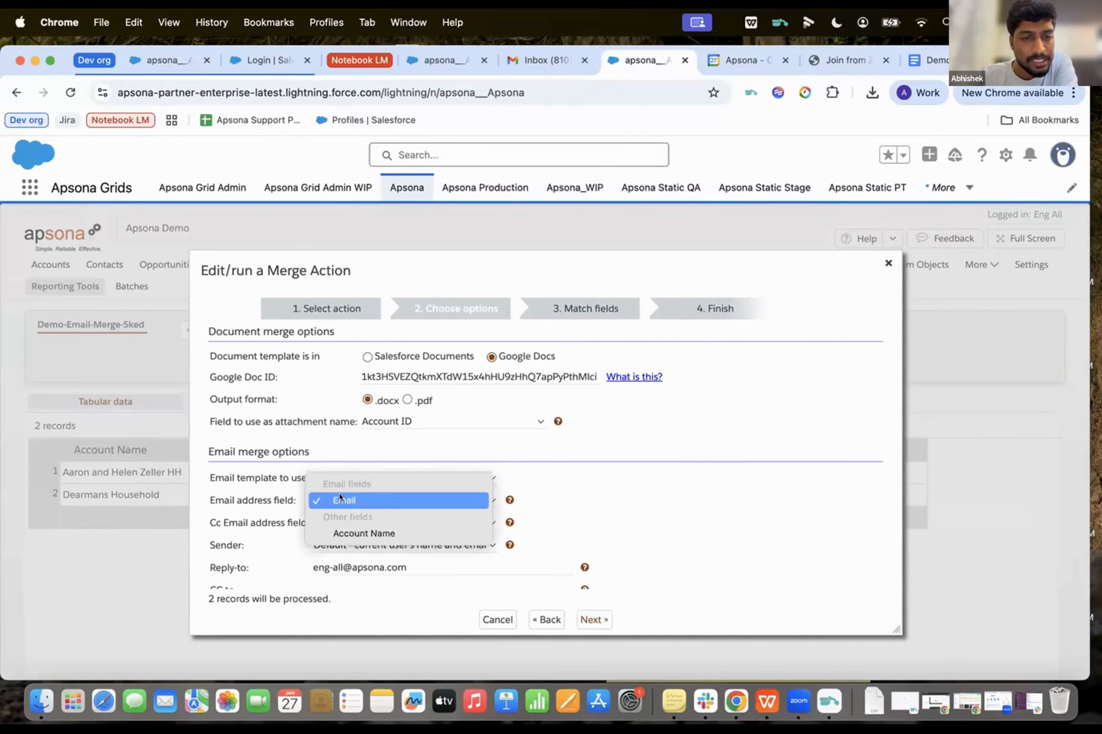
left_click(512, 504)
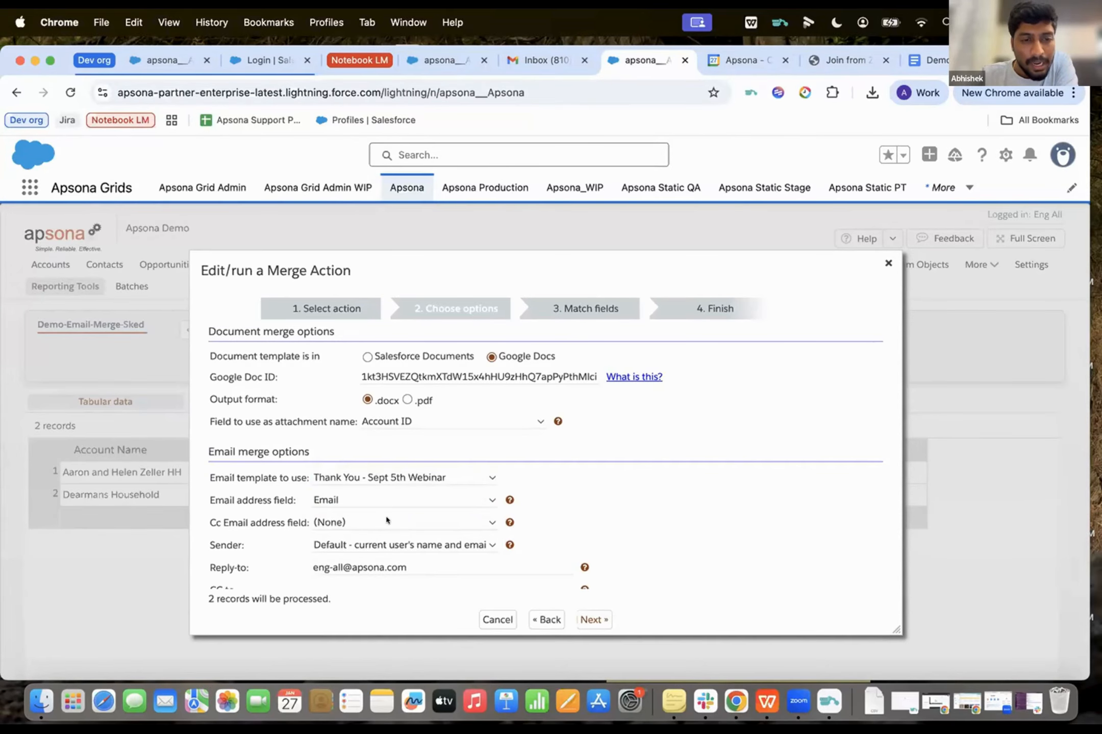
scroll(386, 521, "down", 2)
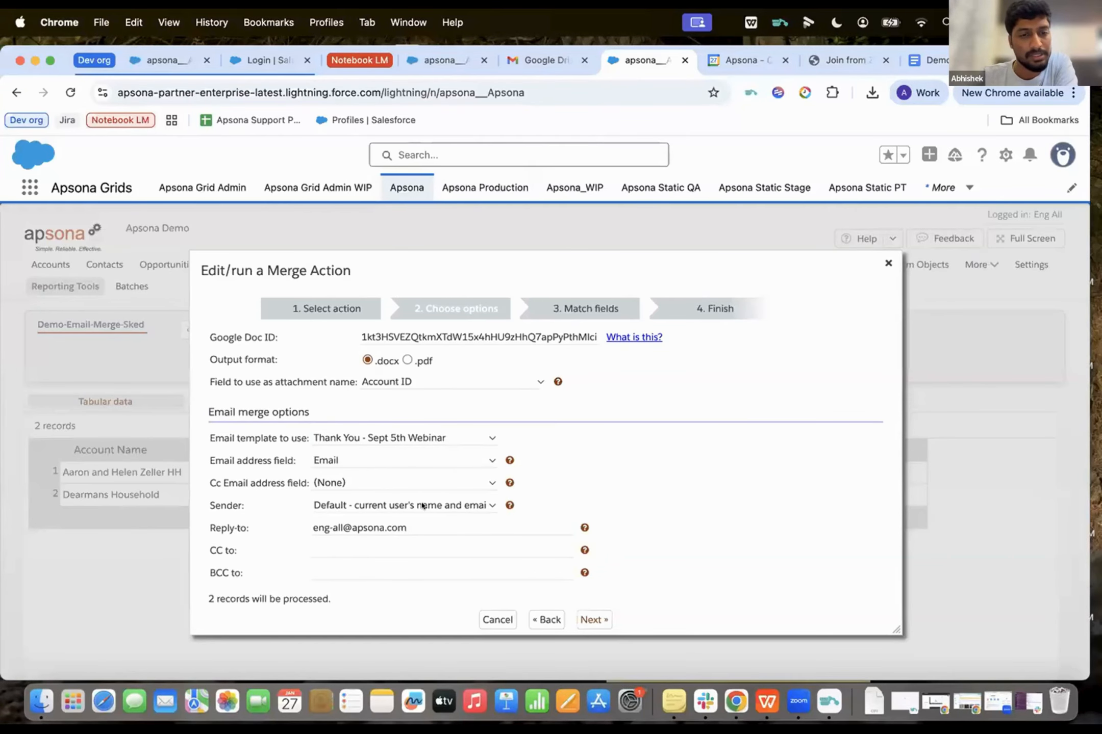
scroll(423, 505, "down", 1)
scroll(542, 518, "down", 2)
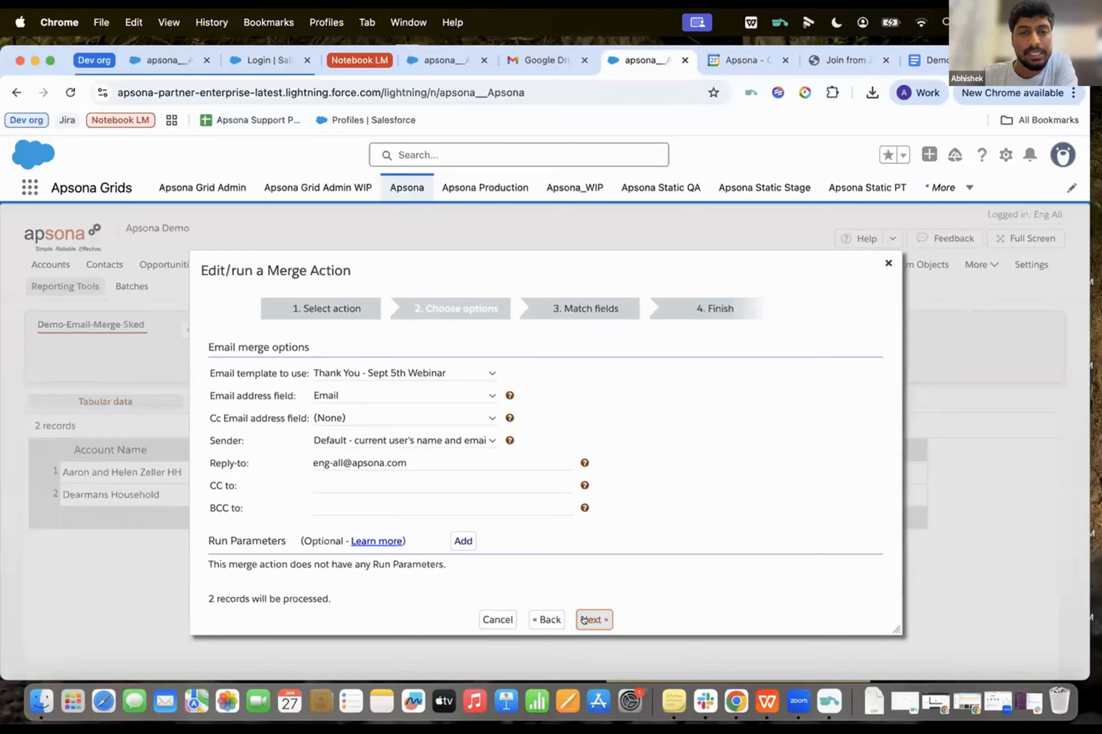
left_click(584, 619)
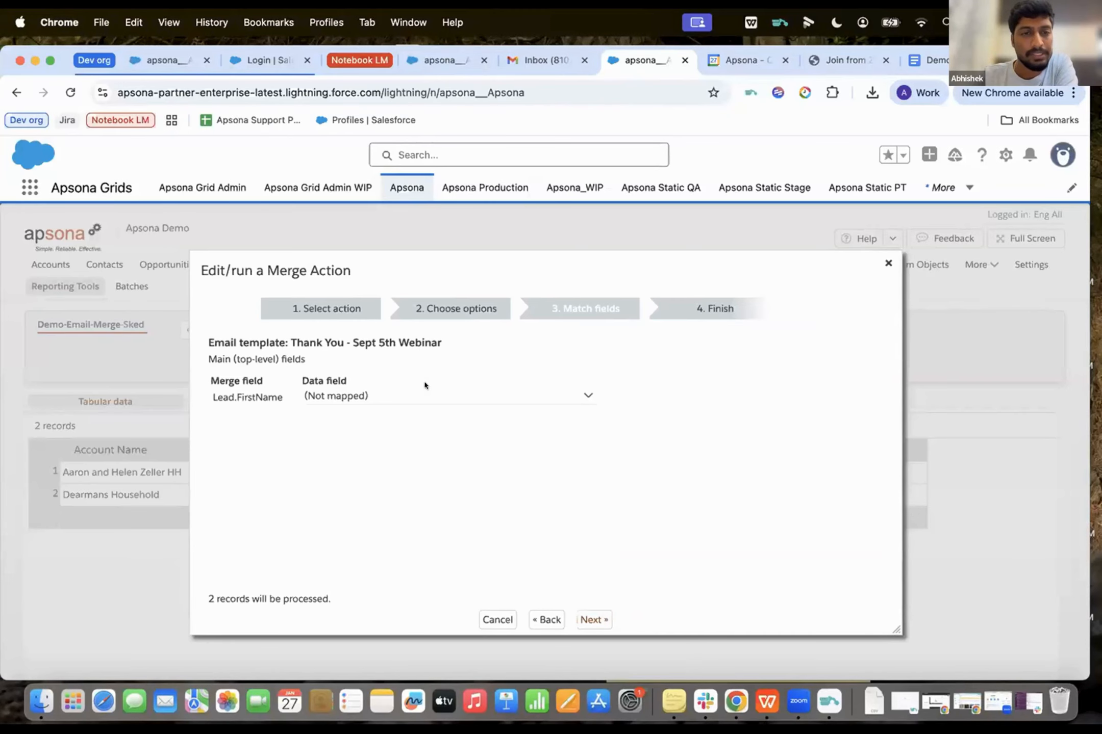
Step: Map the document template's Account name to Account Name, Amount to Amount, and Date to Created Date: Date
left_click(381, 401)
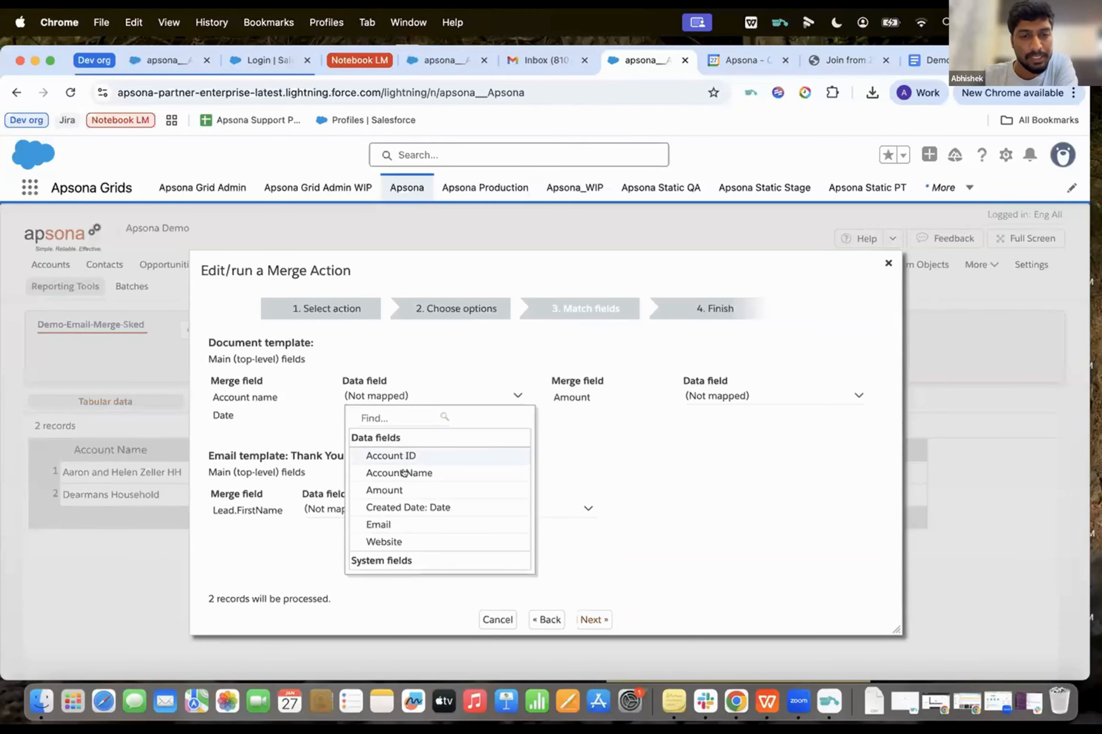
left_click(402, 472)
left_click(408, 416)
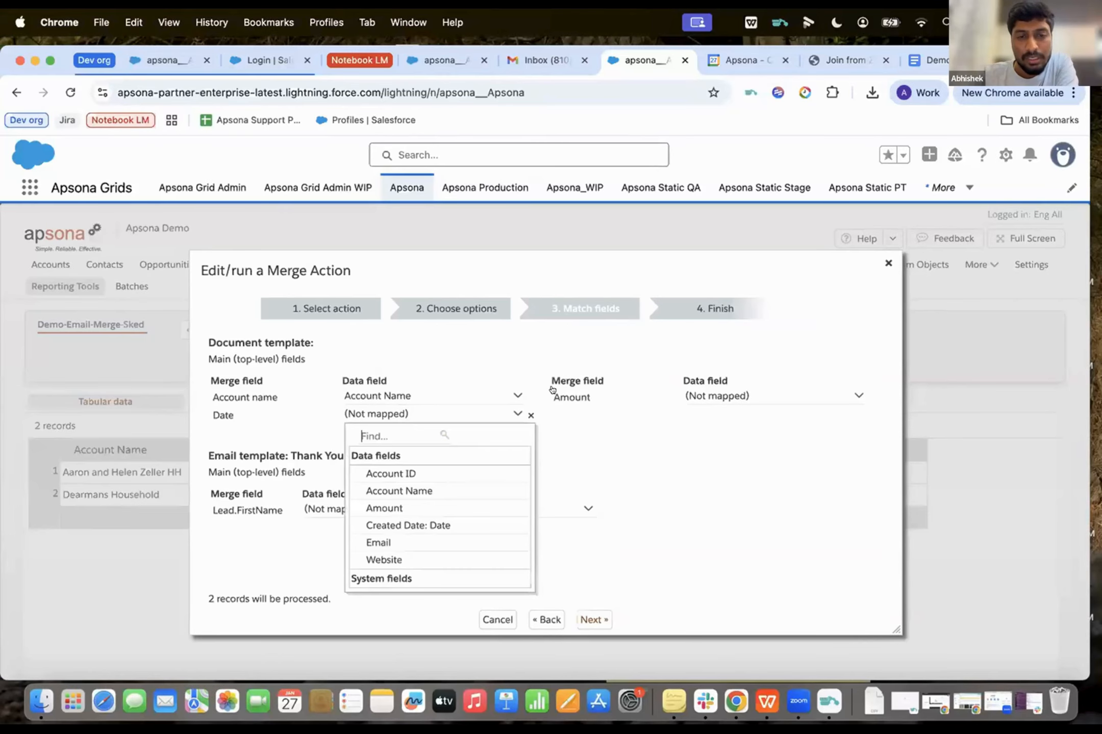
left_click(727, 397)
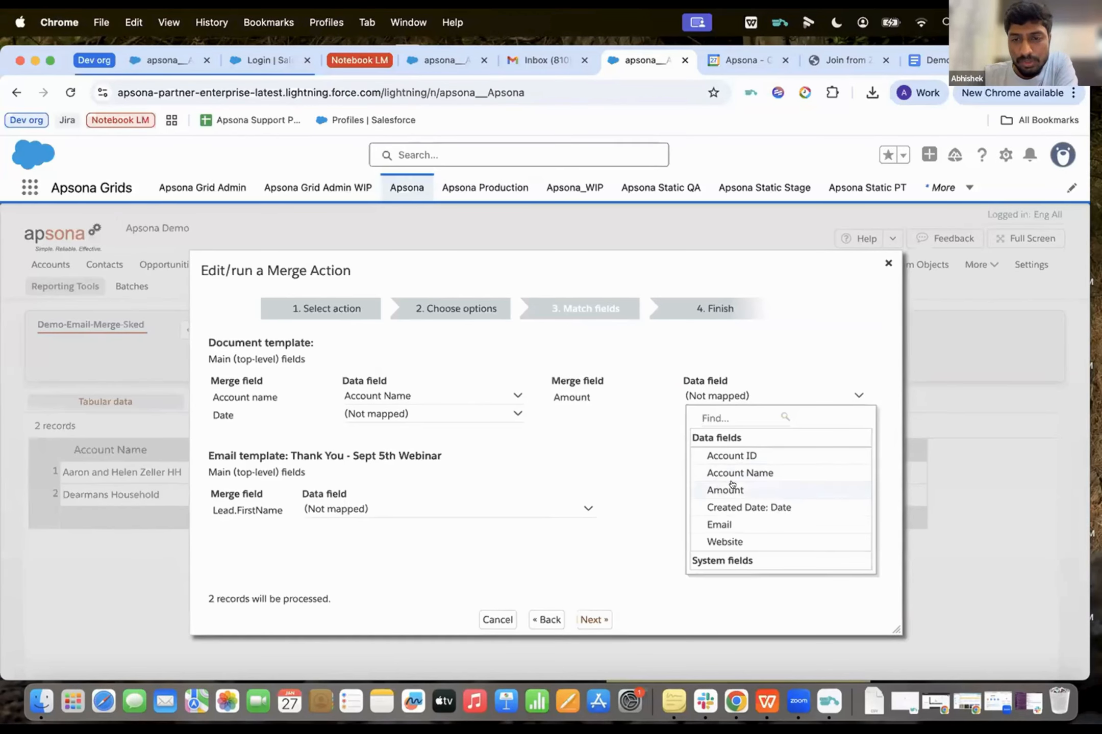
left_click(734, 488)
left_click(453, 416)
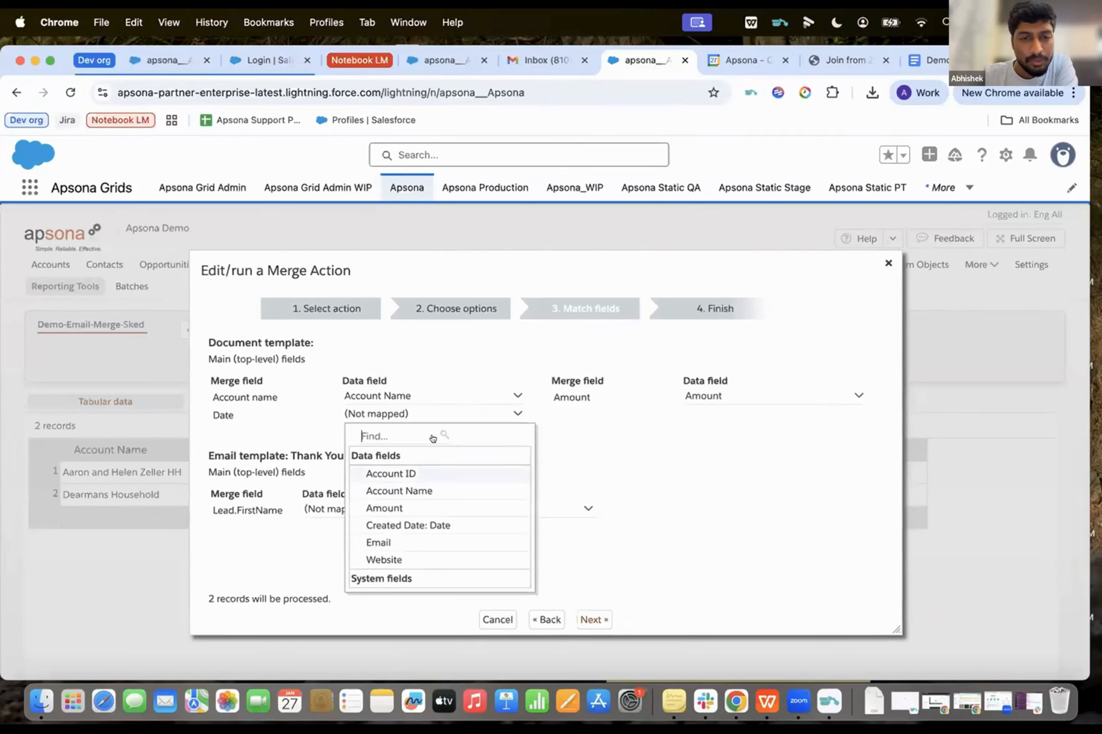
left_click(402, 526)
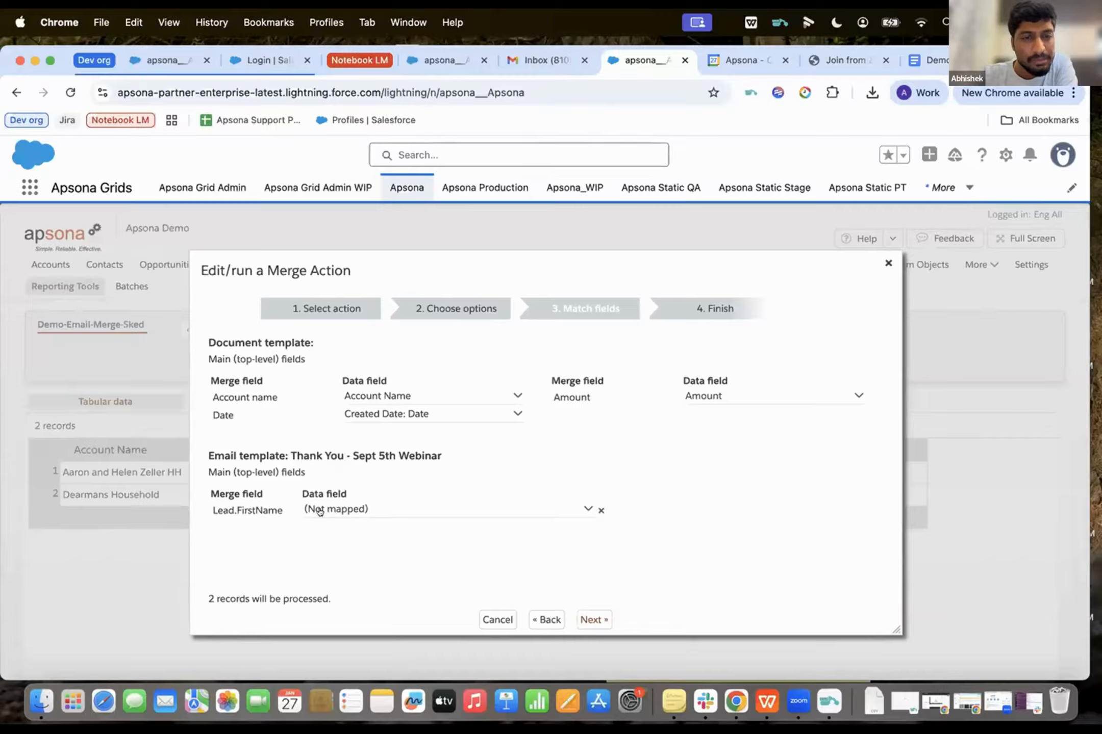
Step: Map the email template's Lead.FirstName merge field to Account Name and continue to the final stage
left_click(597, 510)
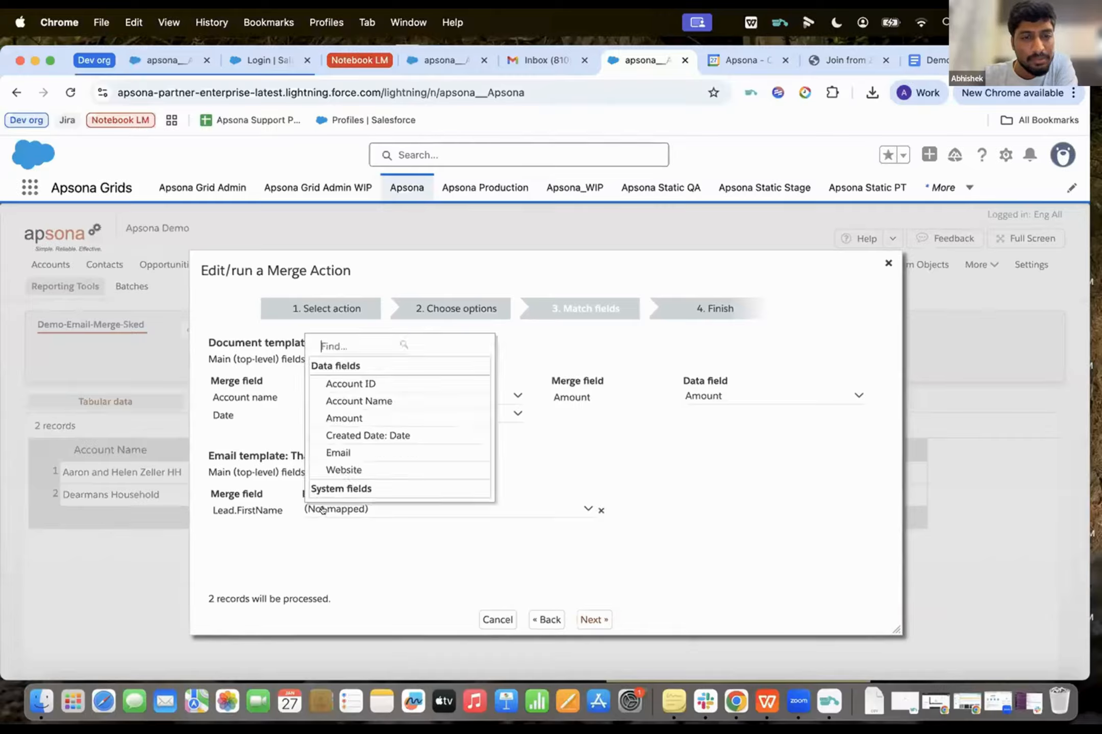
left_click(380, 402)
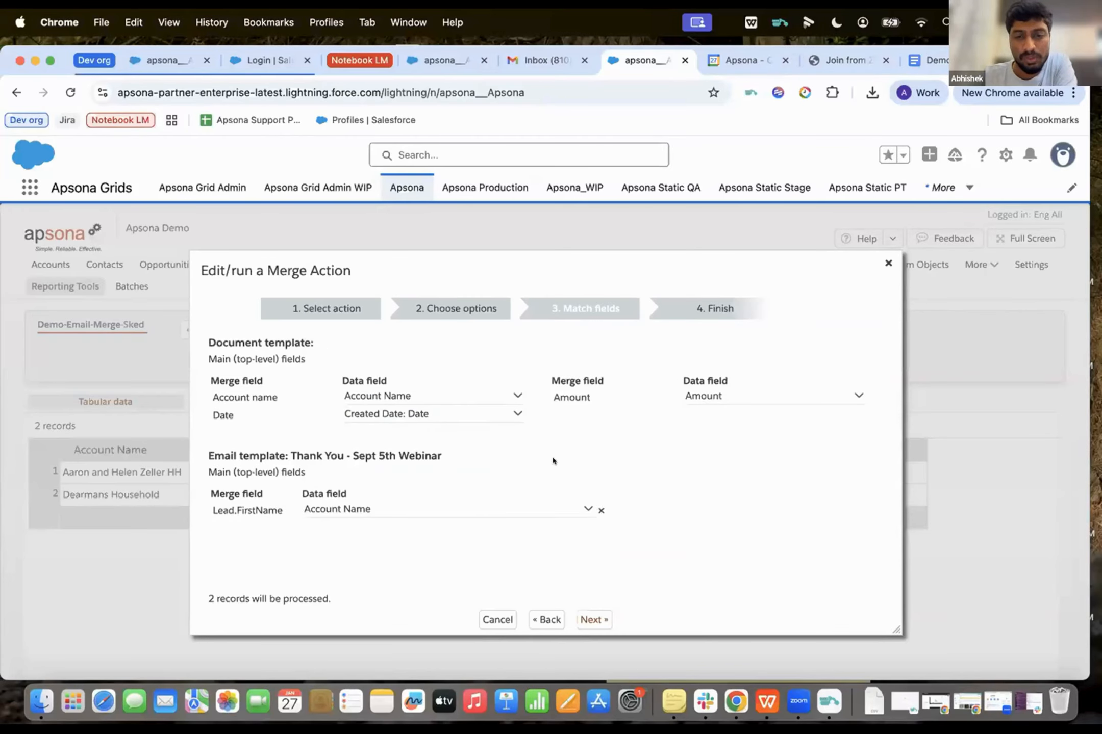
left_click(595, 620)
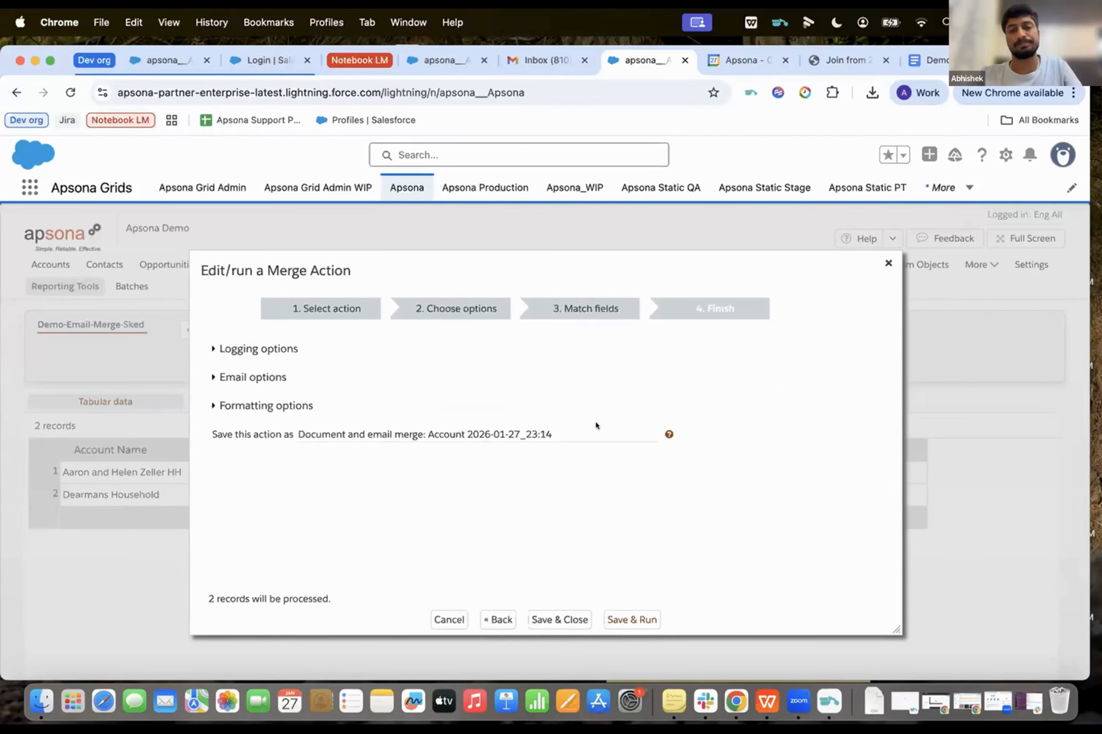
Step: Name the merge action "feature demo january" and save it without running it
left_click(568, 432)
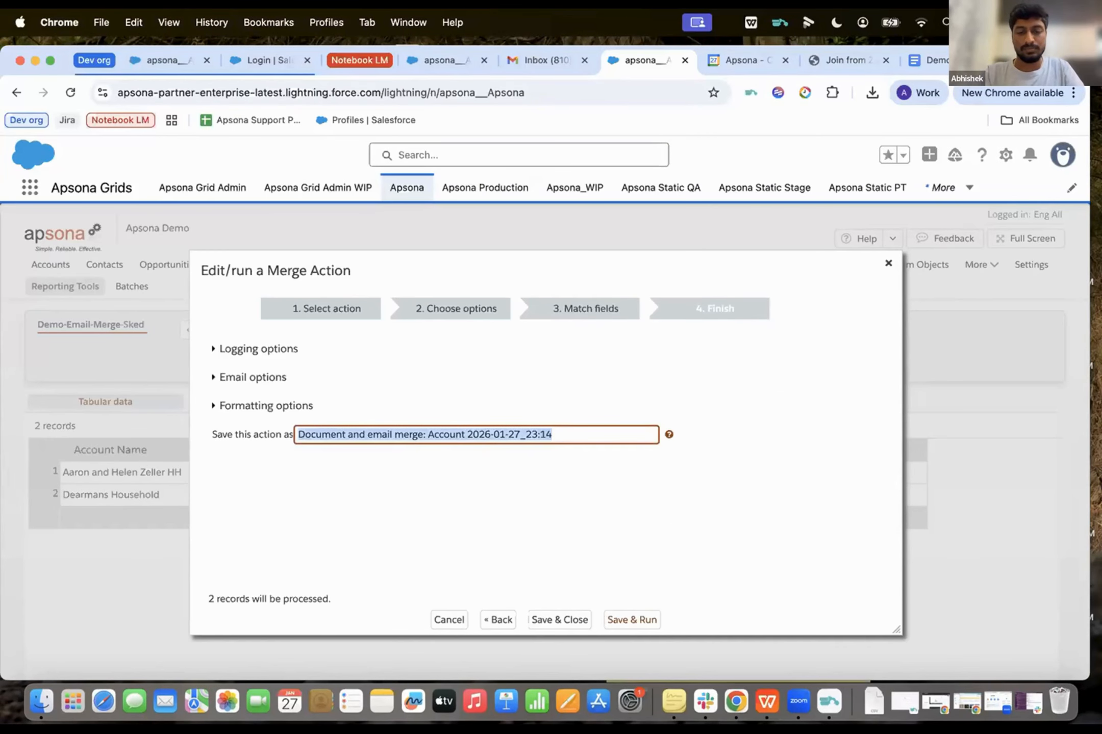
type("feature dmeo")
key("BackSpace")
key("BackSpace")
key("BackSpace")
type("emo january")
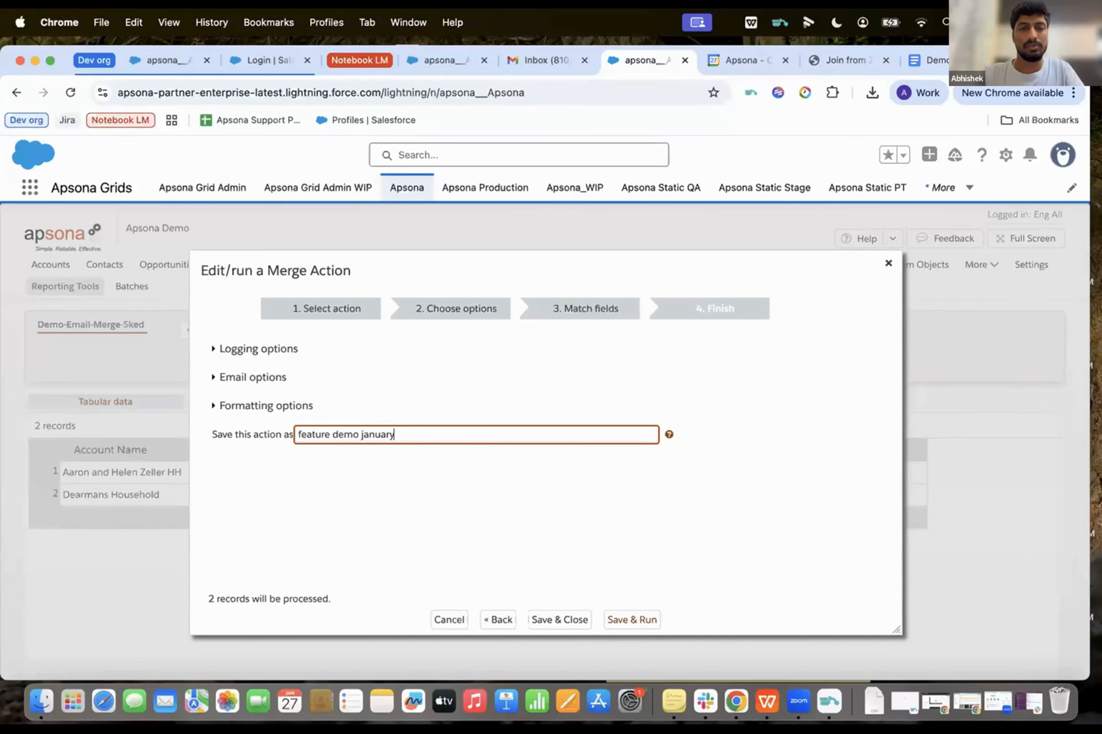
left_click(559, 610)
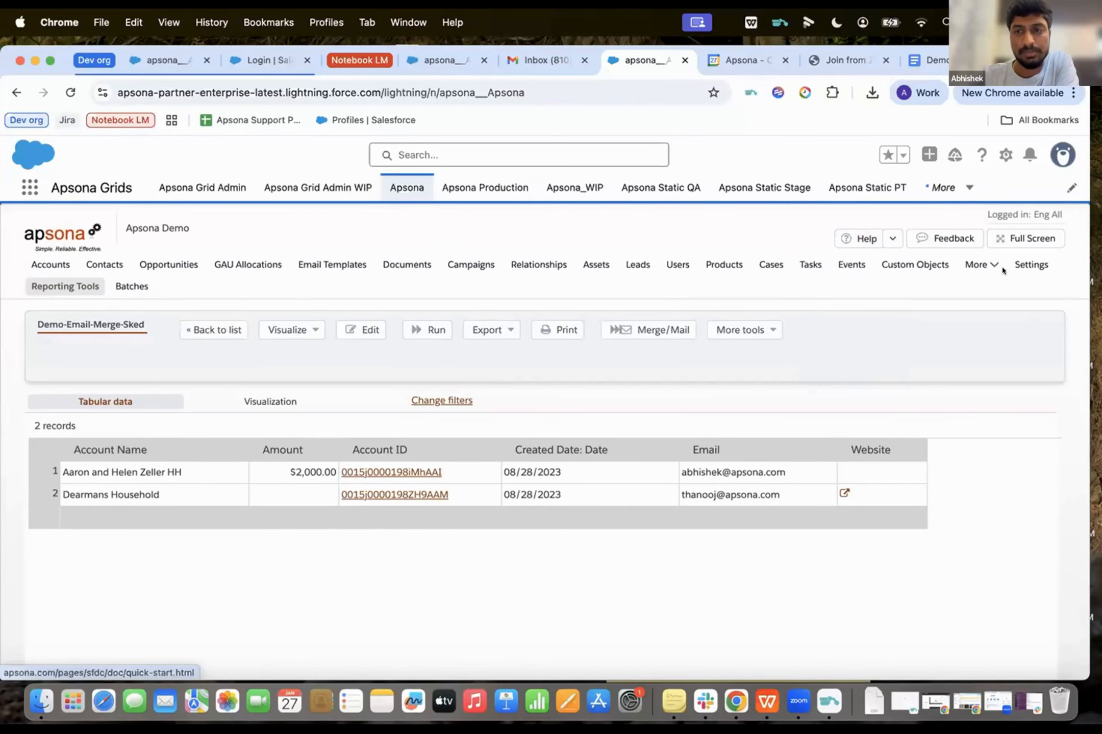
Step: Open the Merge actions list, sort it by newest modified date, and select the feature demo january action
mouse_move(1026, 267)
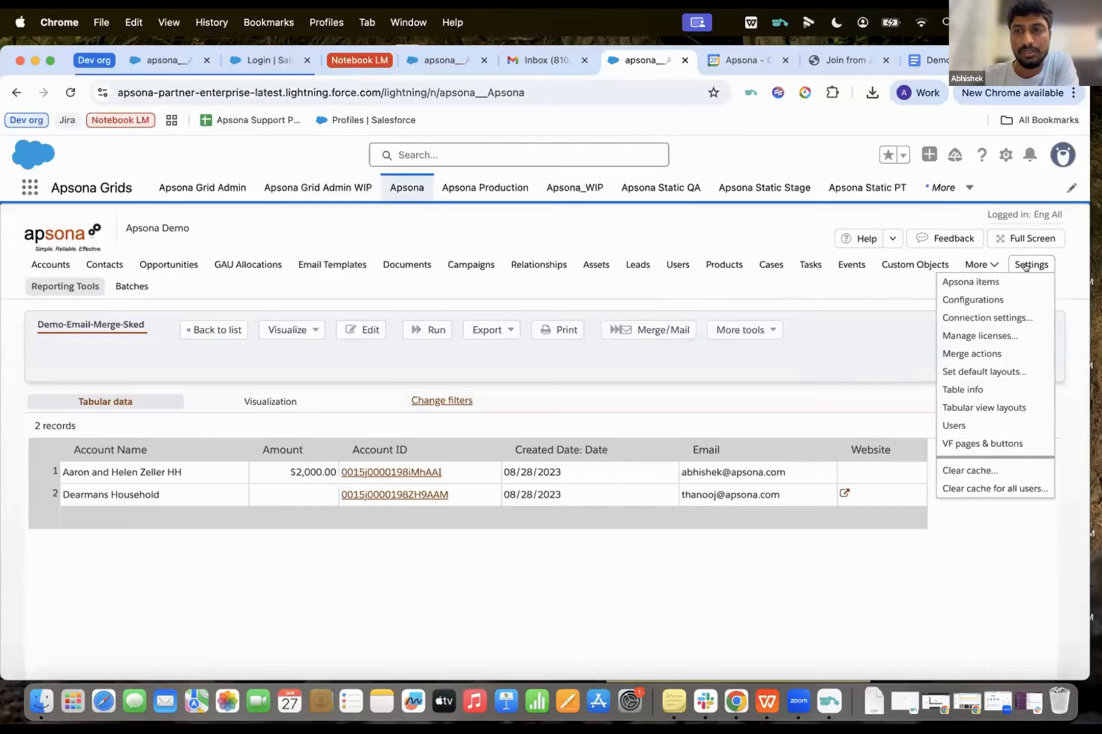
left_click(969, 353)
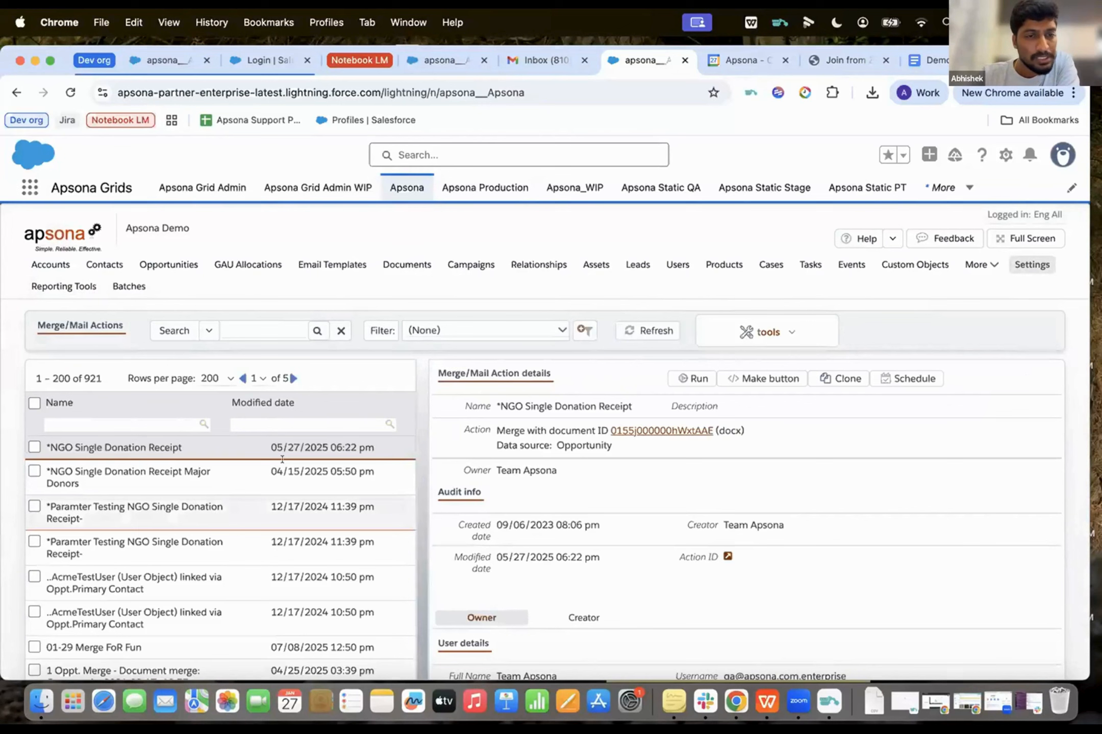
left_click(264, 403)
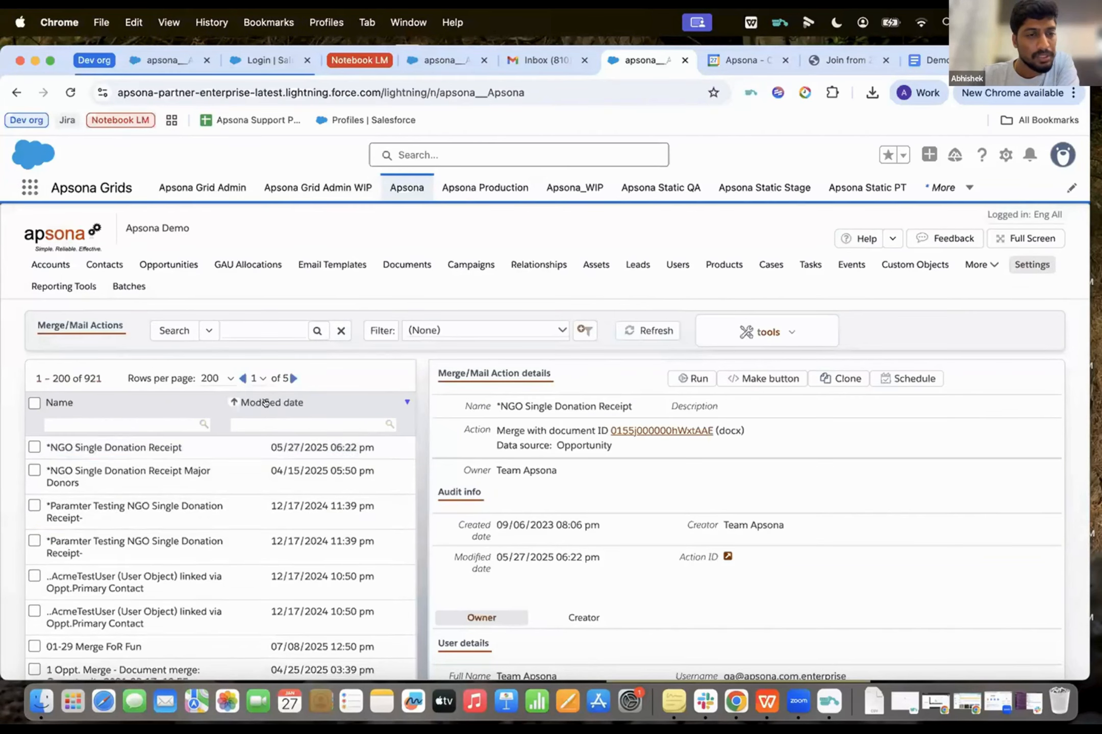
left_click(264, 403)
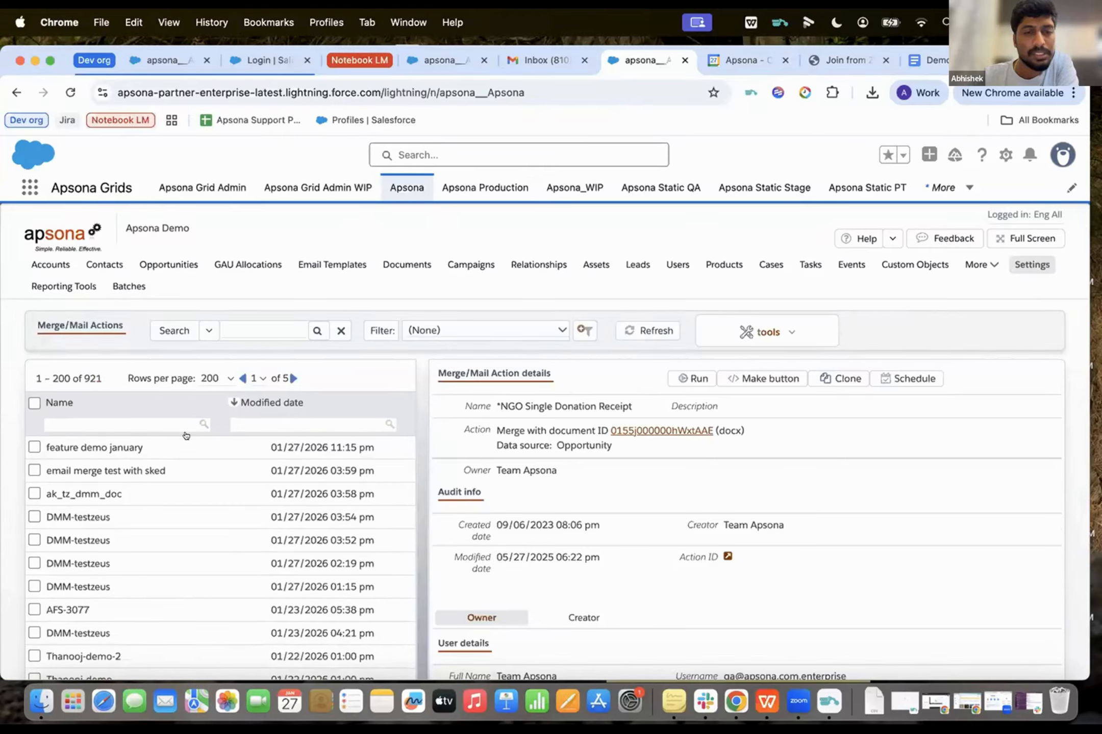
left_click(34, 447)
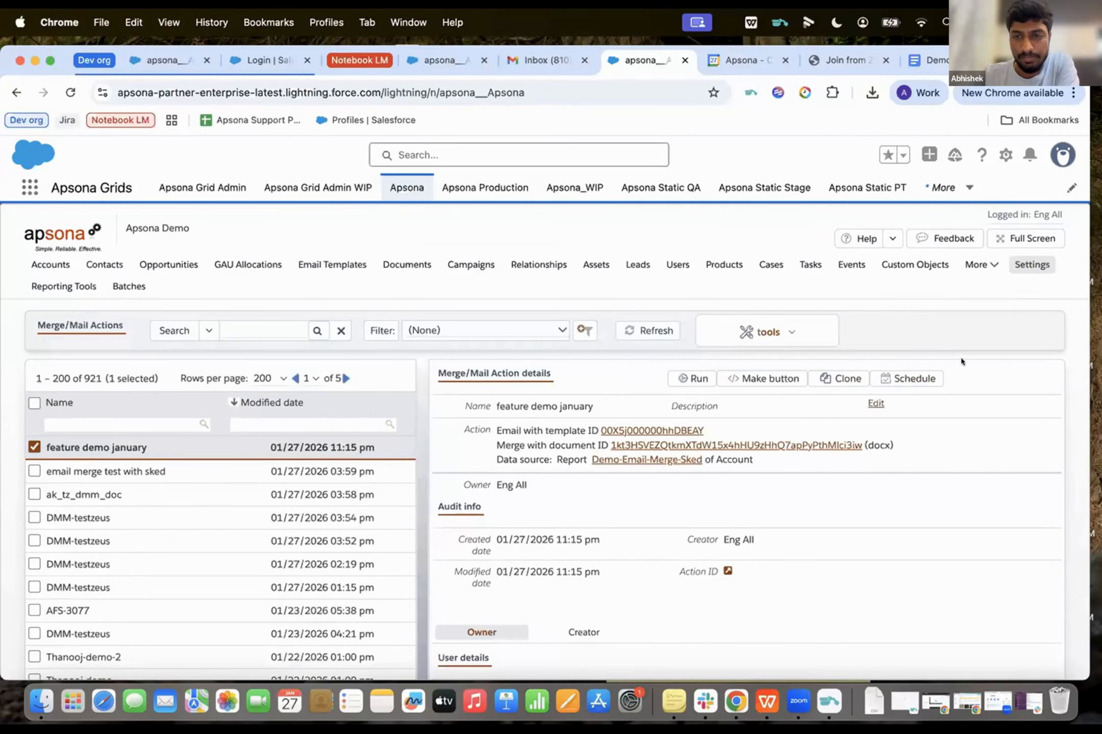
Step: Create a schedule for the feature demo january action, keeping the midnight start time and setting the end date to 01/27/2027
left_click(911, 376)
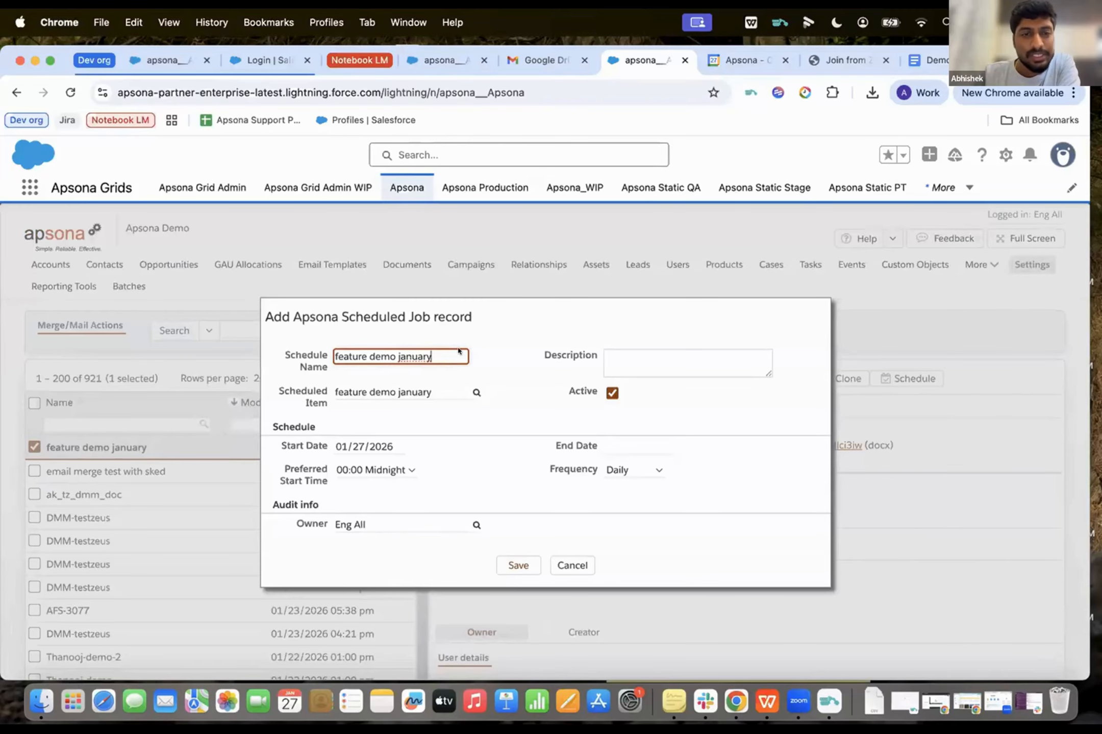
scroll(509, 376, "down", 1)
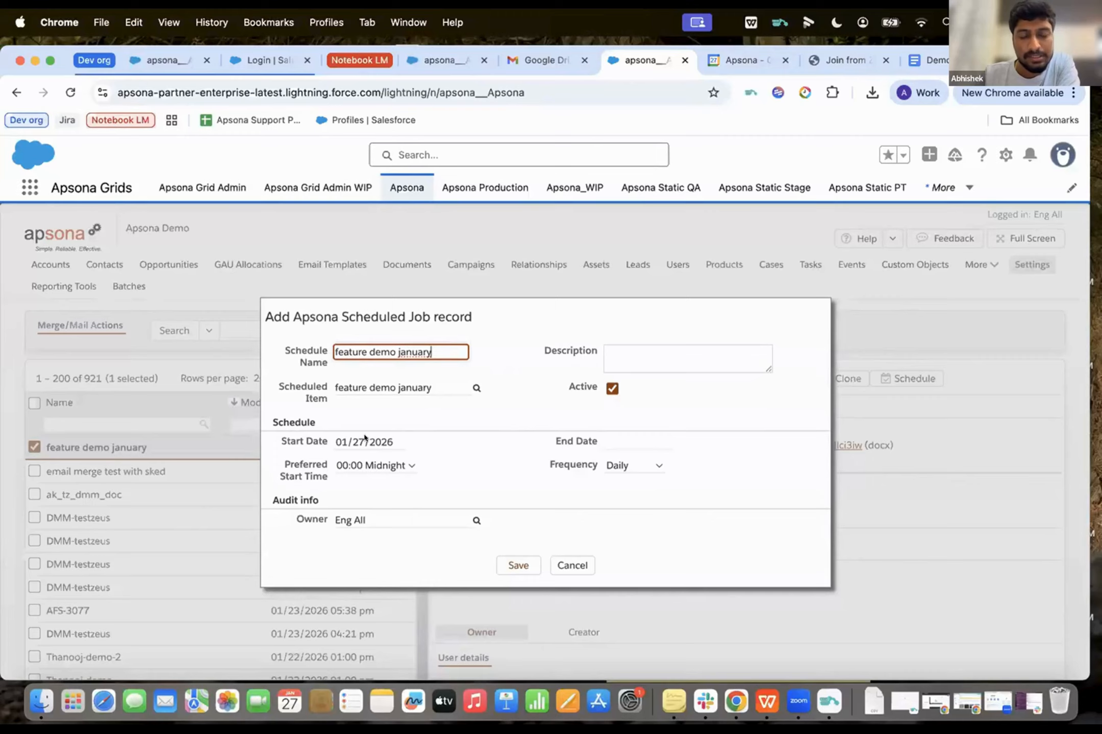
left_click(367, 464)
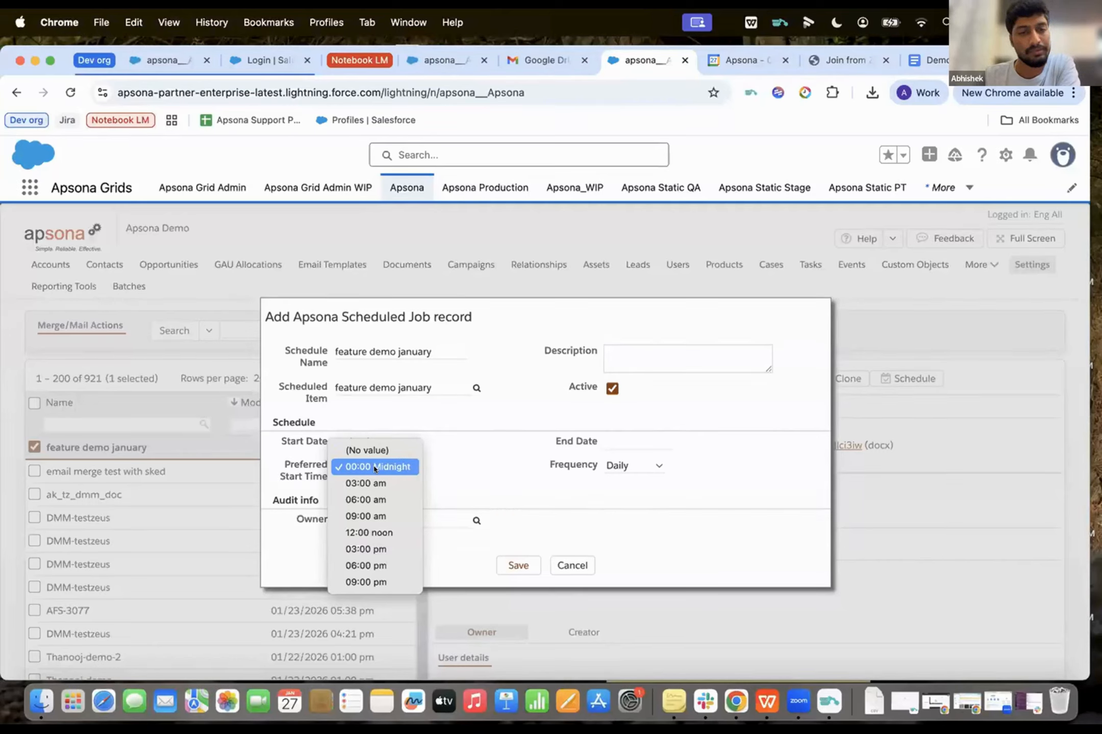
left_click(448, 460)
left_click(630, 444)
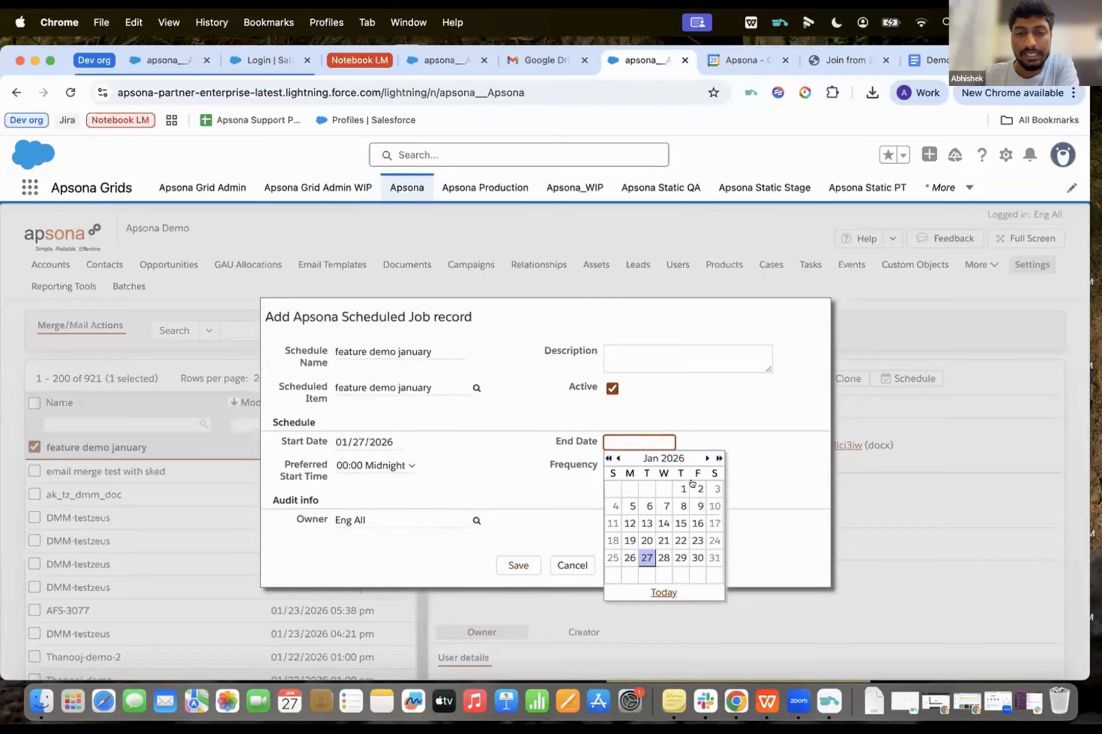
left_click(719, 458)
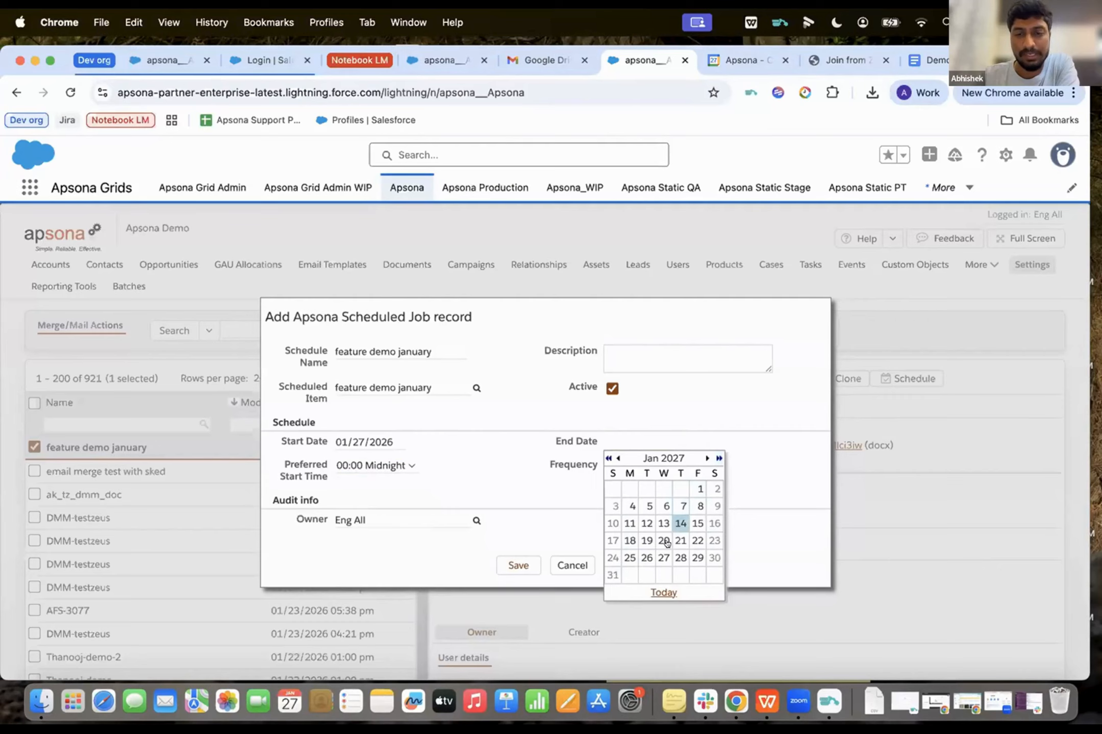
left_click(664, 557)
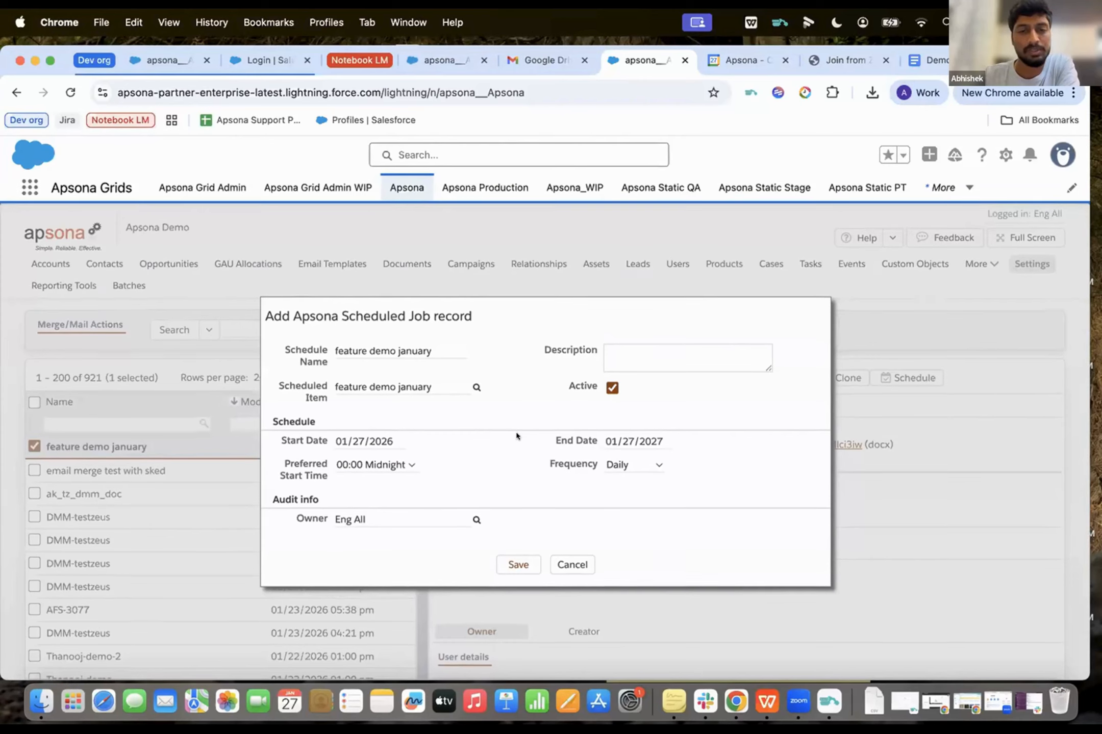
Step: Set the scheduled job's frequency to Monthly and save the job
left_click(641, 466)
left_click(627, 498)
scroll(472, 480, "down", 1)
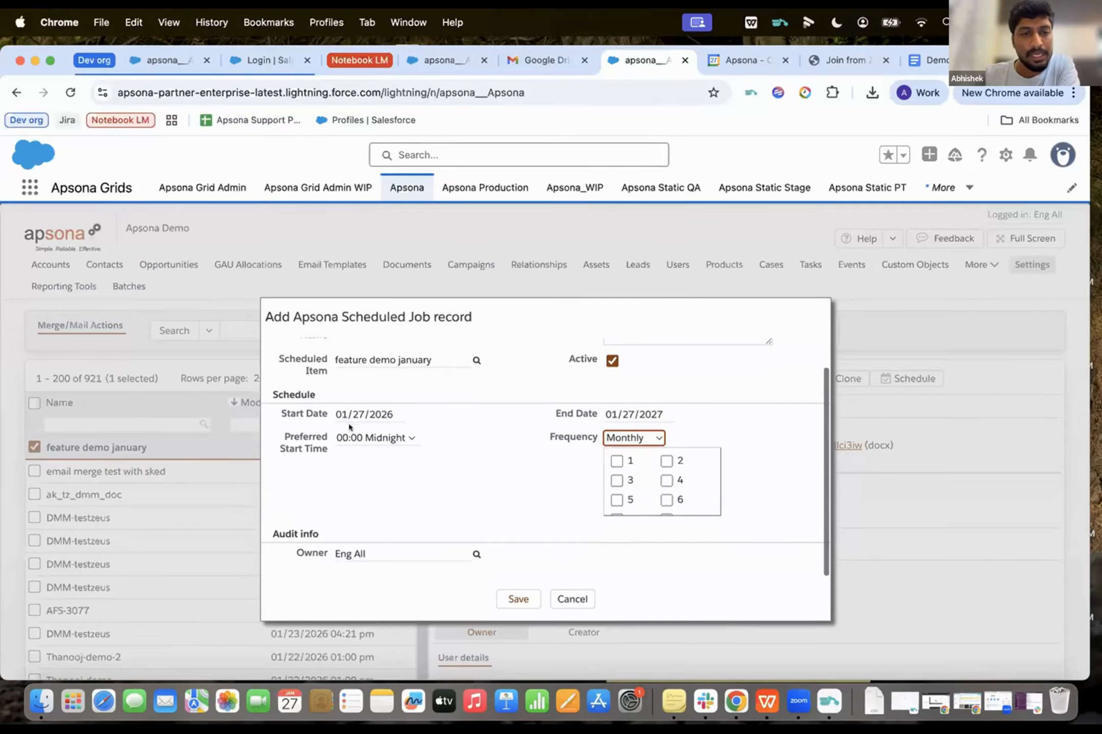
left_click(518, 599)
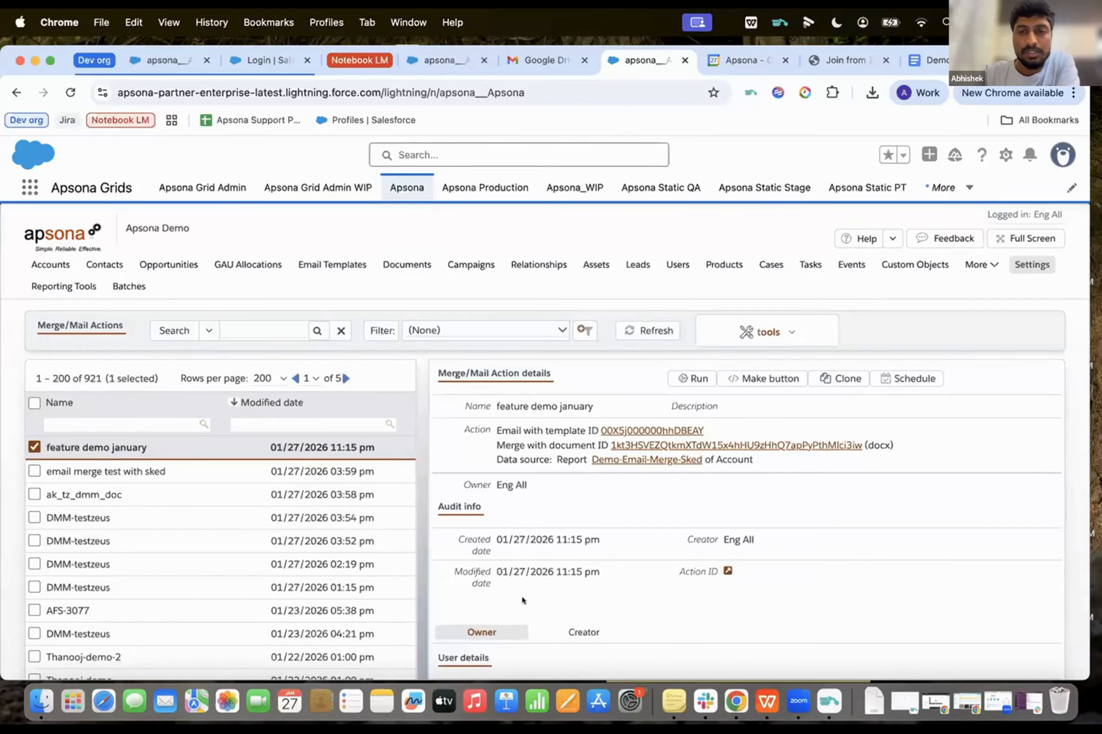
Step: Open the Scheduled Jobs list, select the feature demo january job, and run it once immediately
left_click(78, 283)
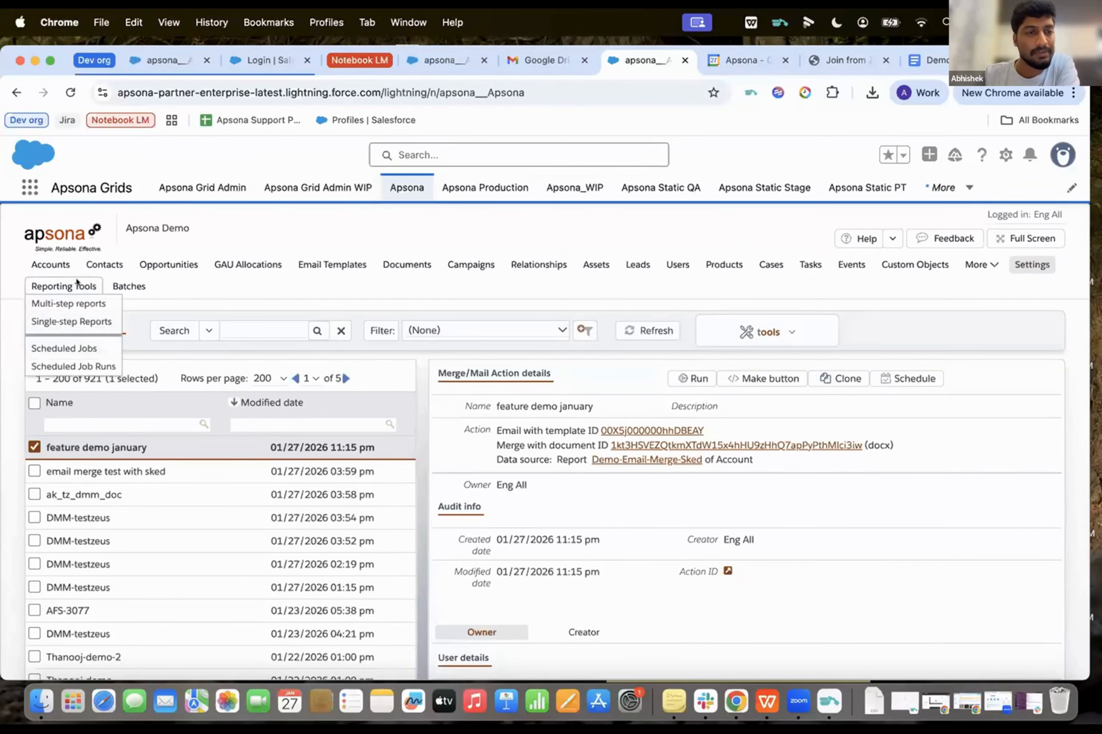
left_click(71, 345)
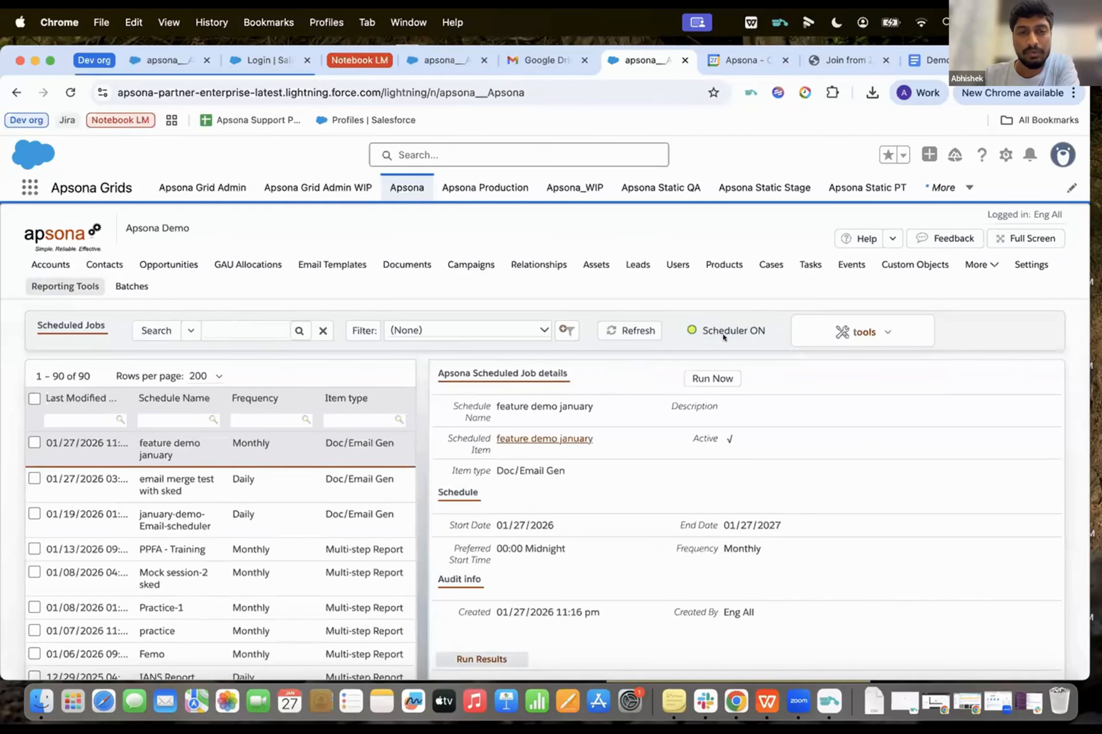
left_click(146, 440)
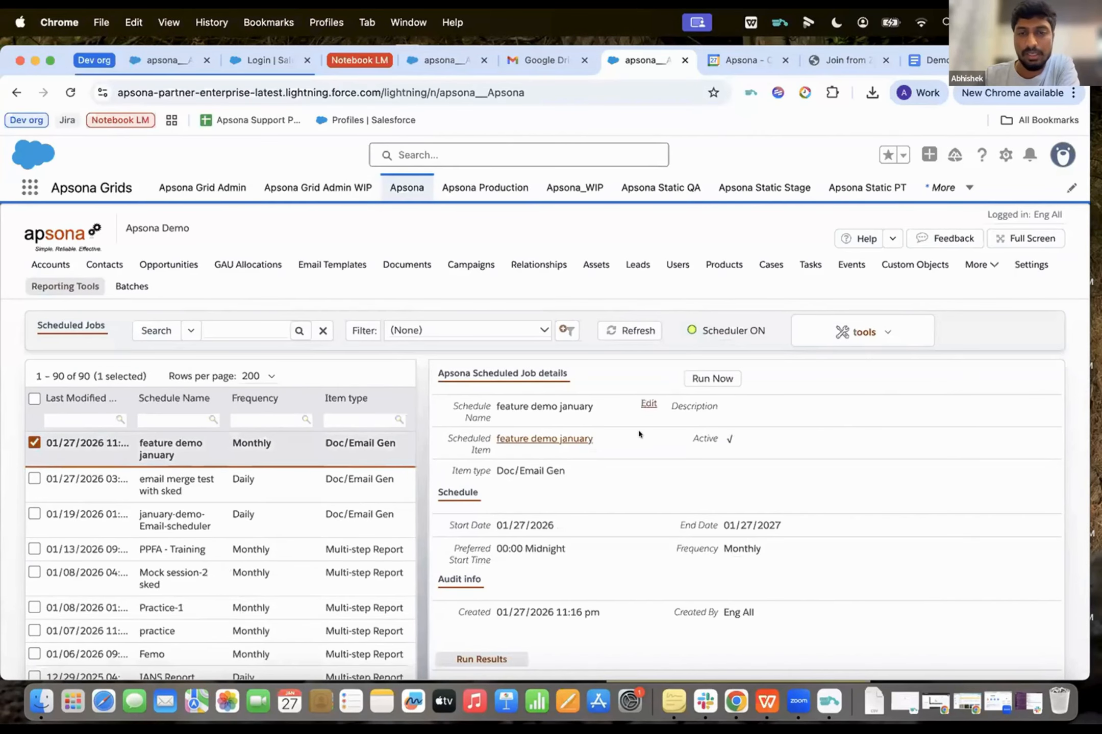
left_click(702, 377)
left_click(516, 570)
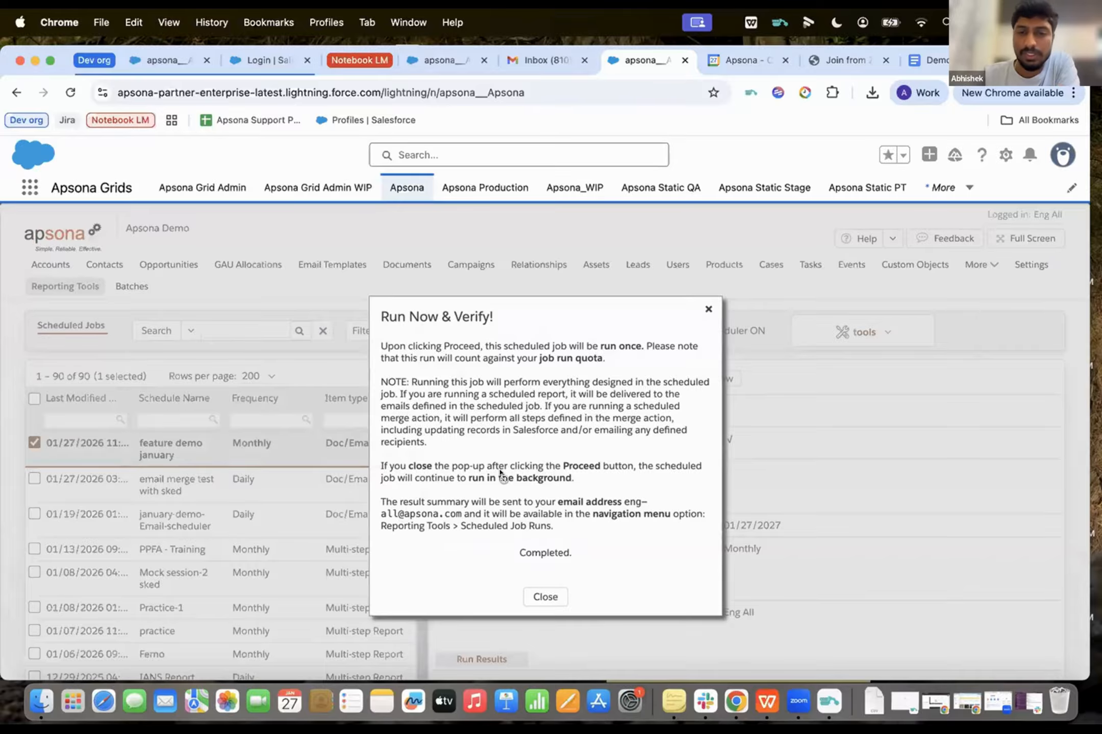
left_click(543, 595)
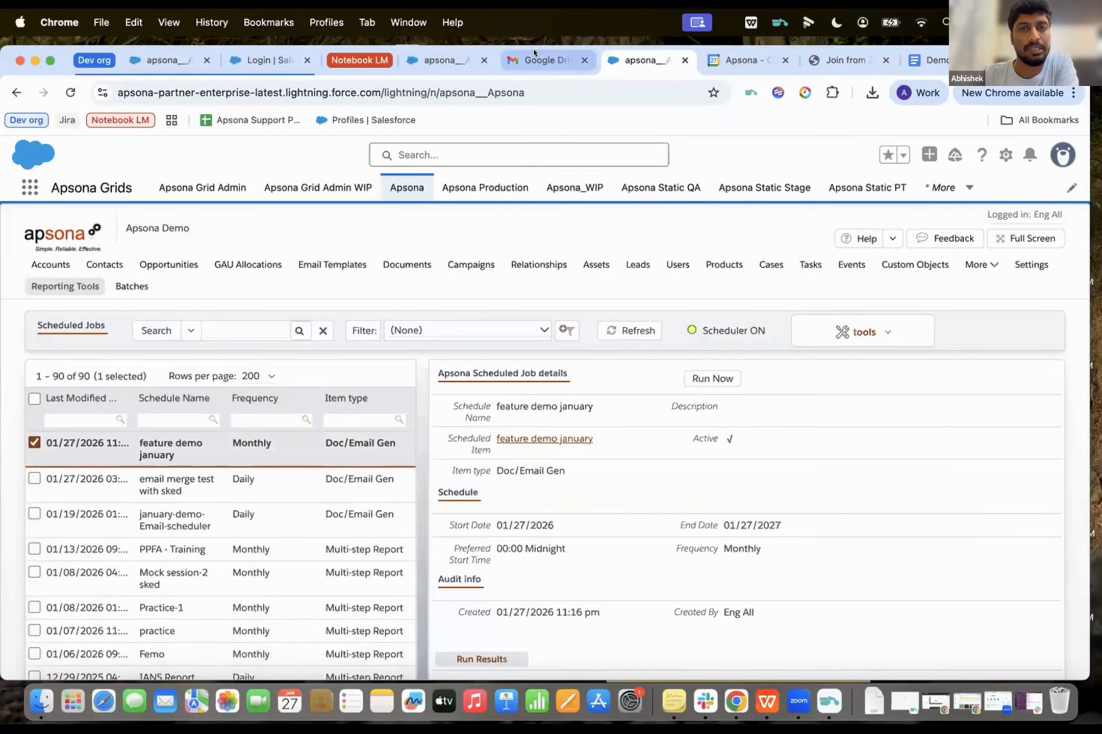
Step: Switch to Gmail, refresh the inbox, and read the "Apsona Reporting Tools - Webinar Link" email sent by the job
left_click(545, 60)
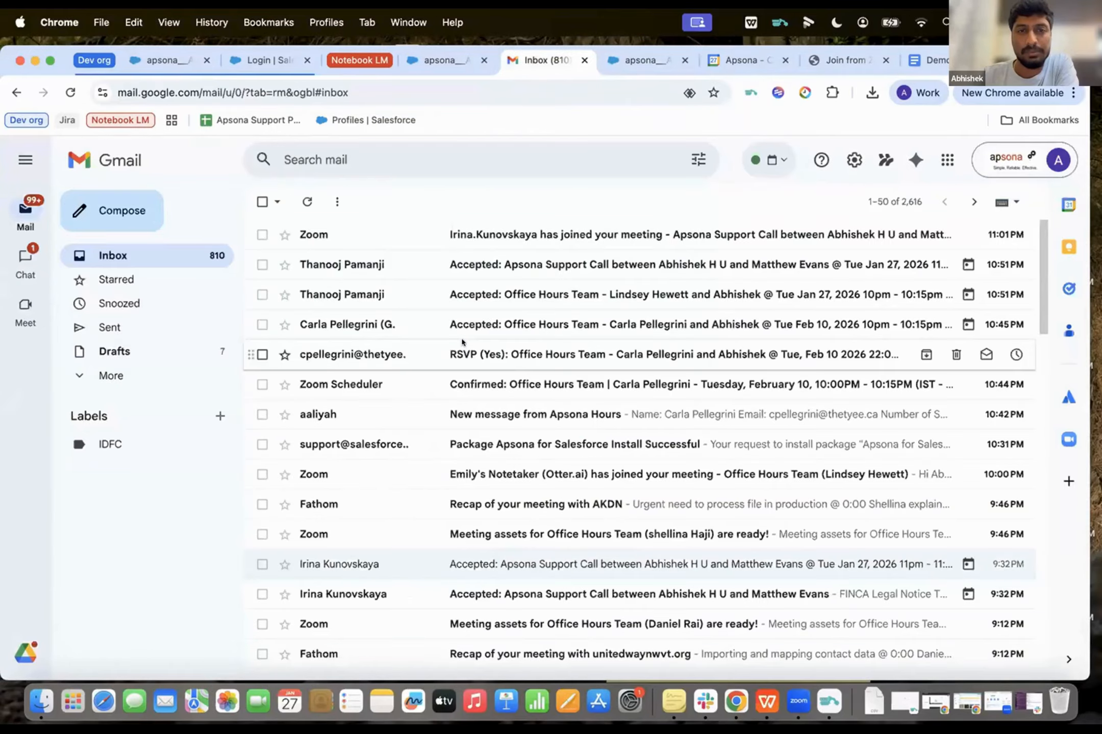
left_click(306, 205)
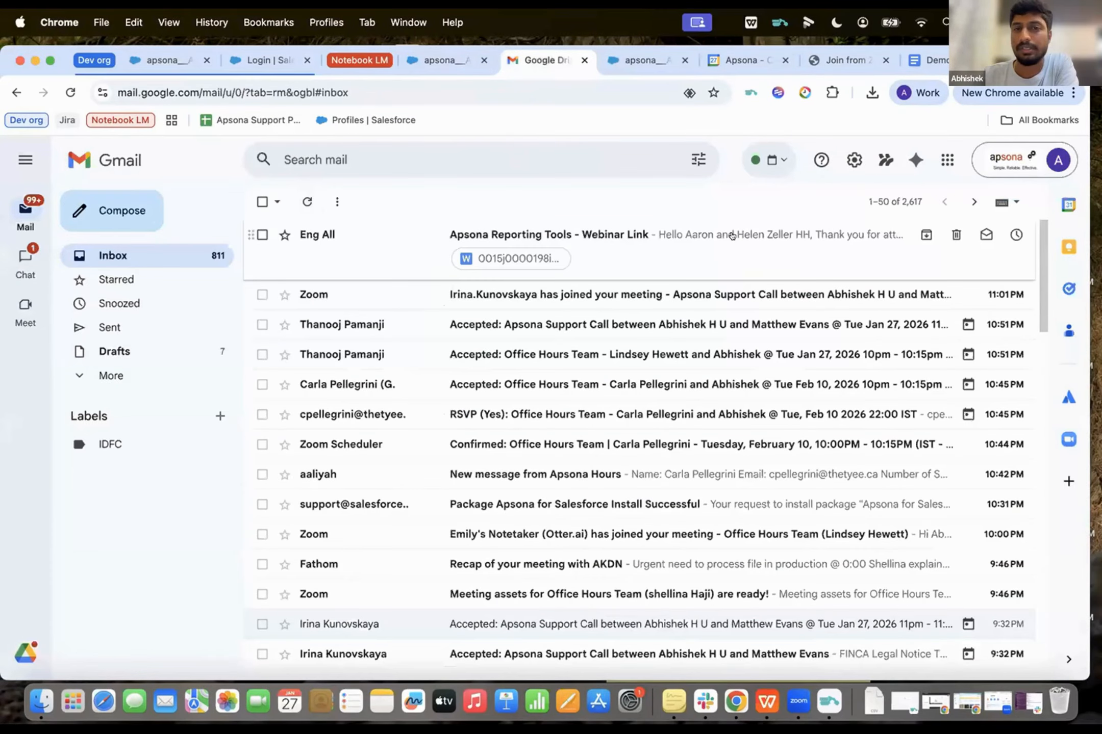
left_click(635, 238)
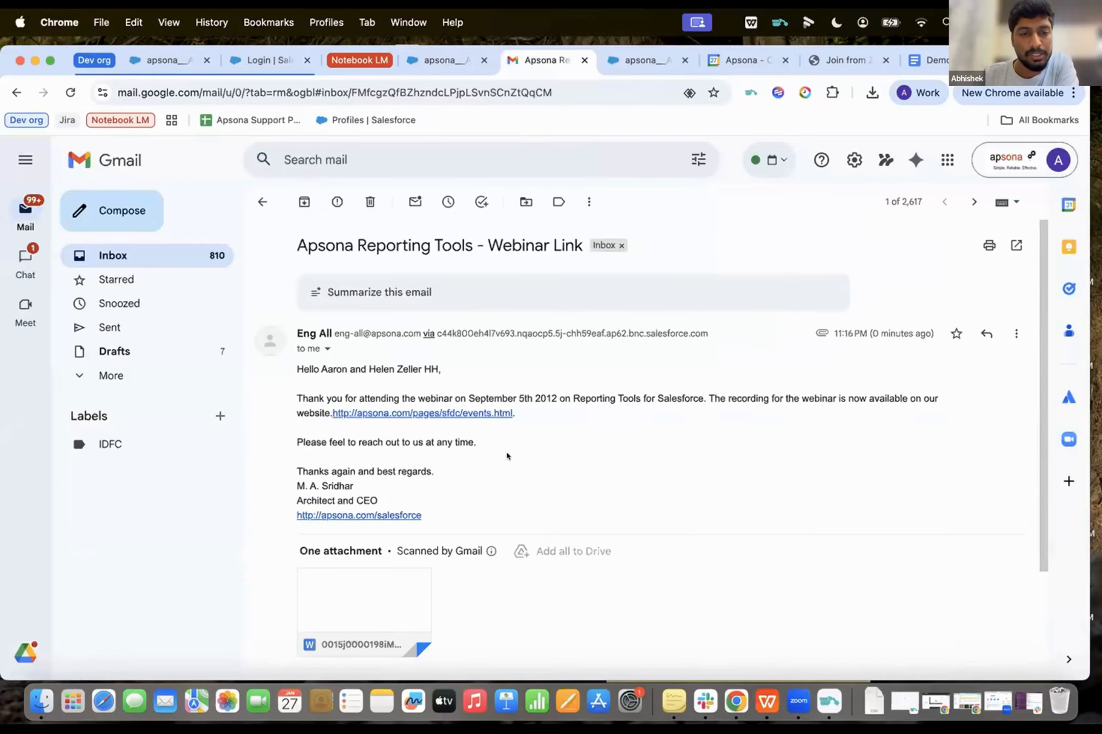
scroll(556, 476, "down", 2)
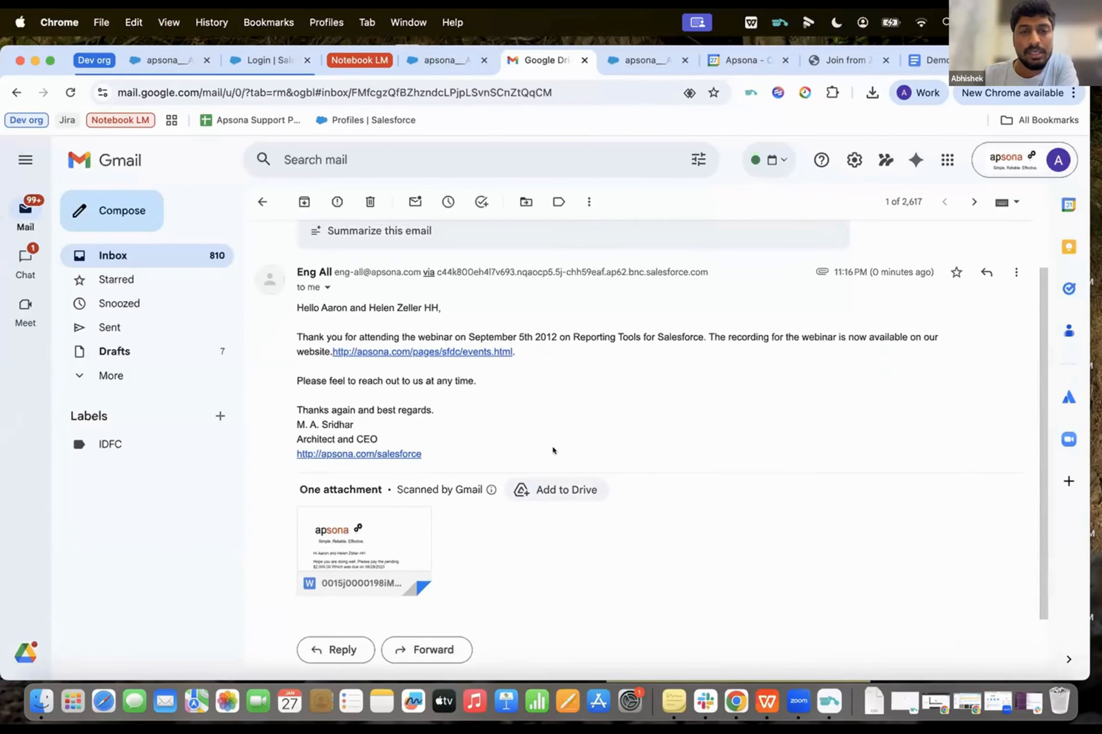
scroll(457, 386, "up", 2)
scroll(534, 403, "down", 3)
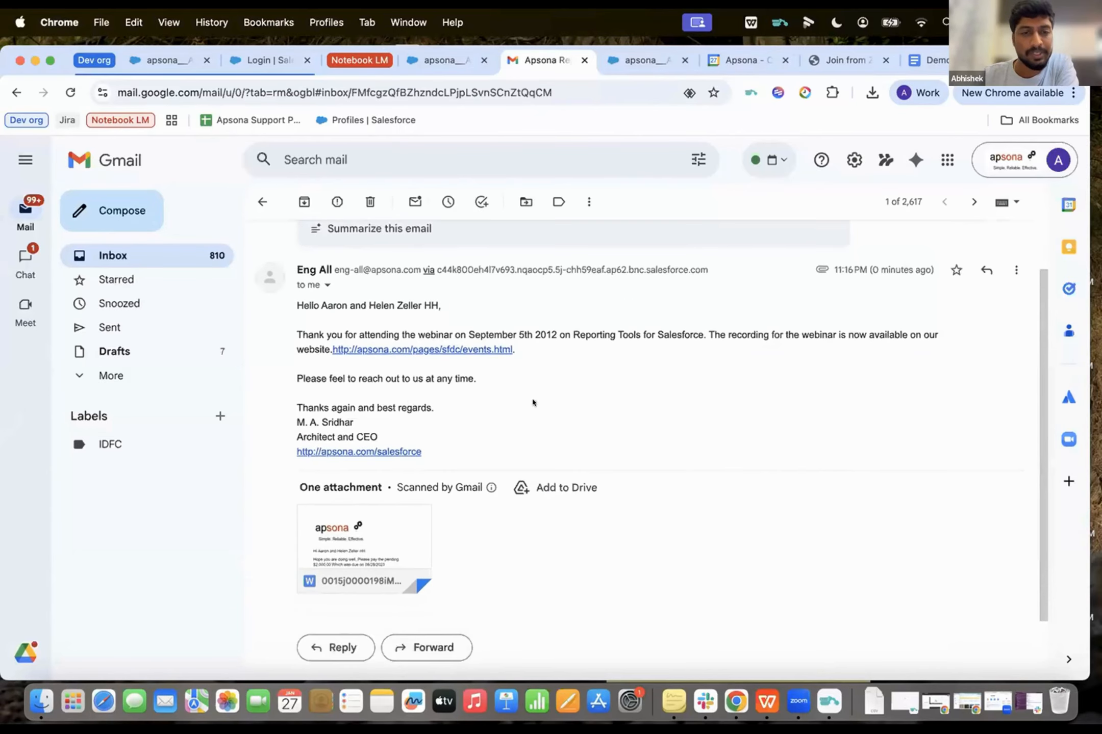
Step: Preview the Word document attached to the email and return to the presentation slide on scheduled email merges
left_click(356, 526)
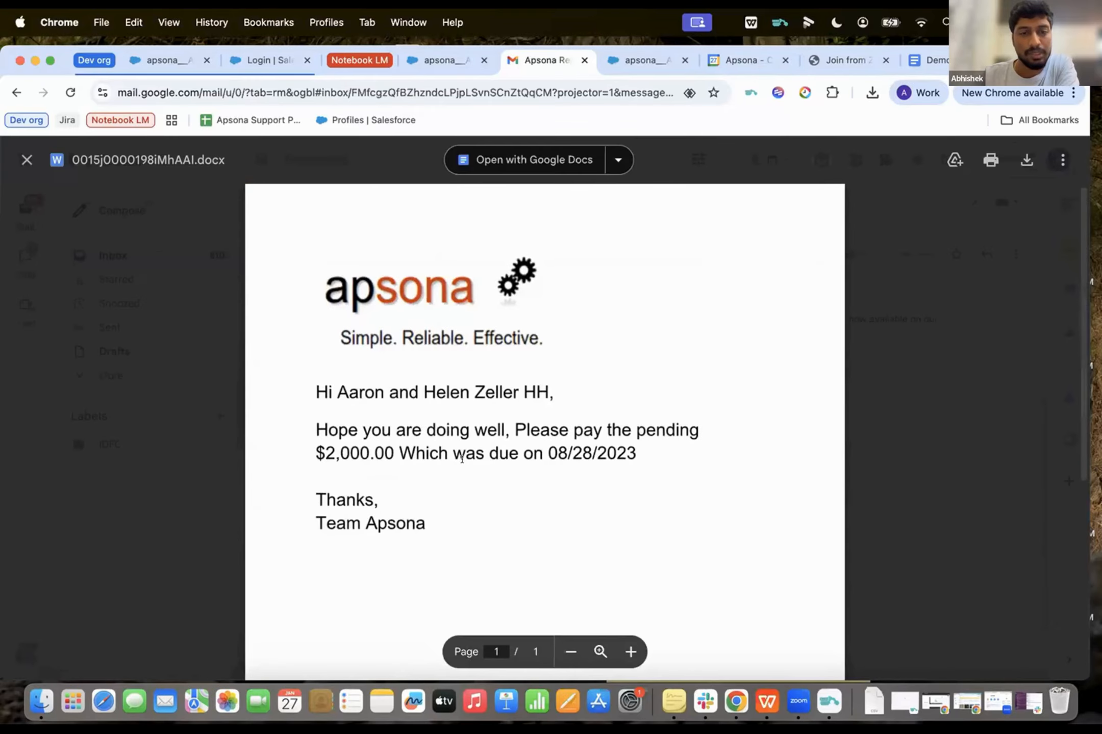
scroll(413, 459, "down", 5)
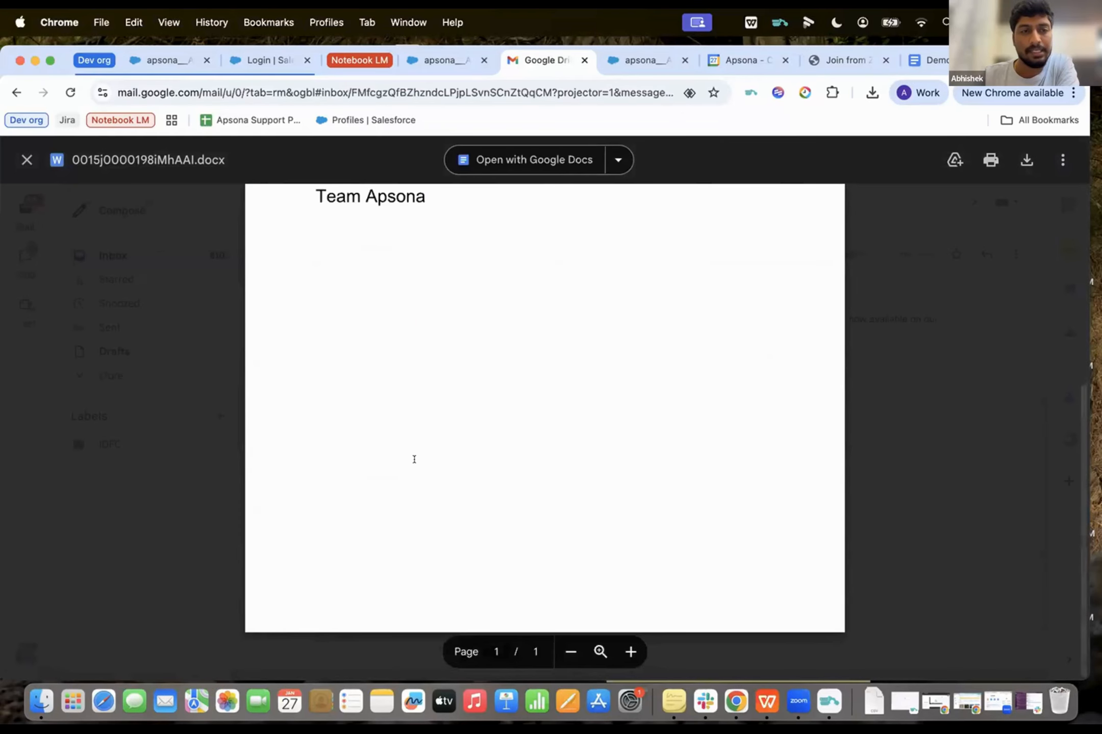
left_click(27, 160)
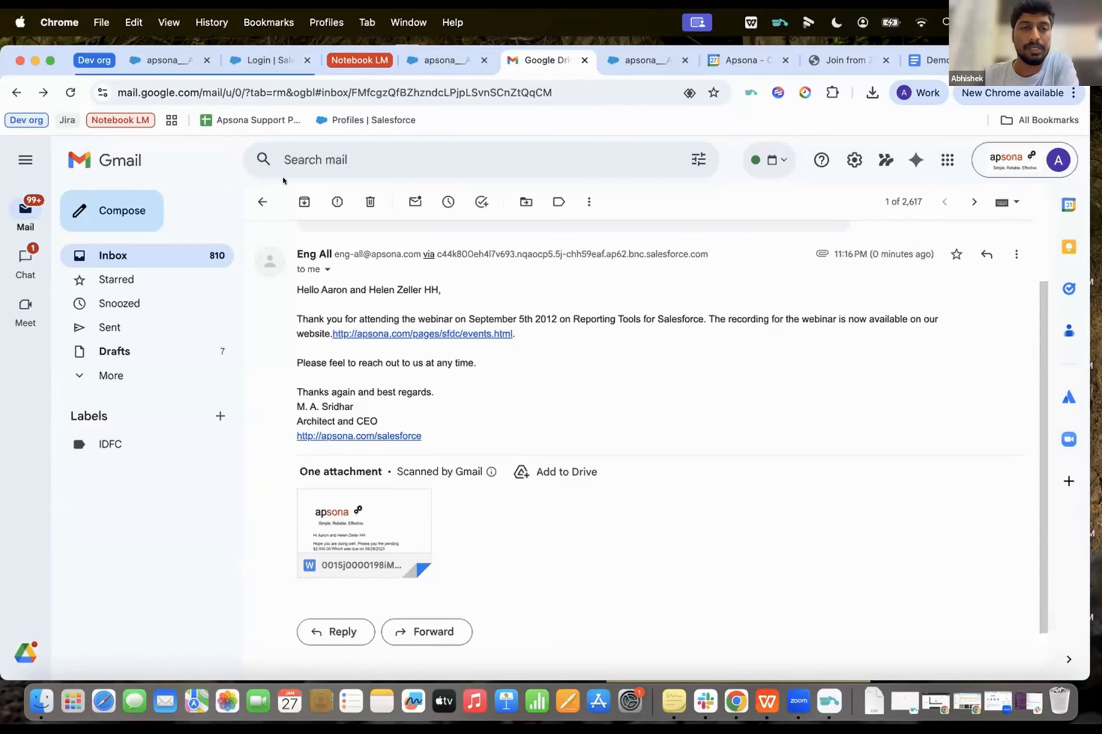
left_click(262, 201)
key("ctrl+Up")
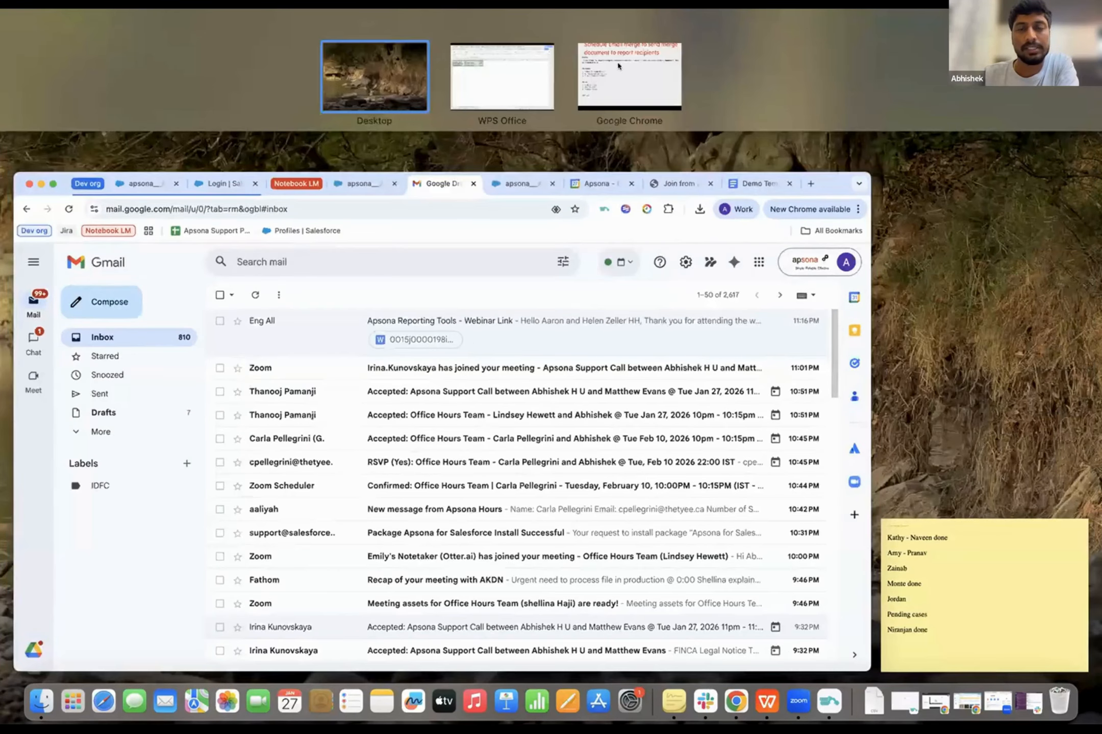
left_click(618, 65)
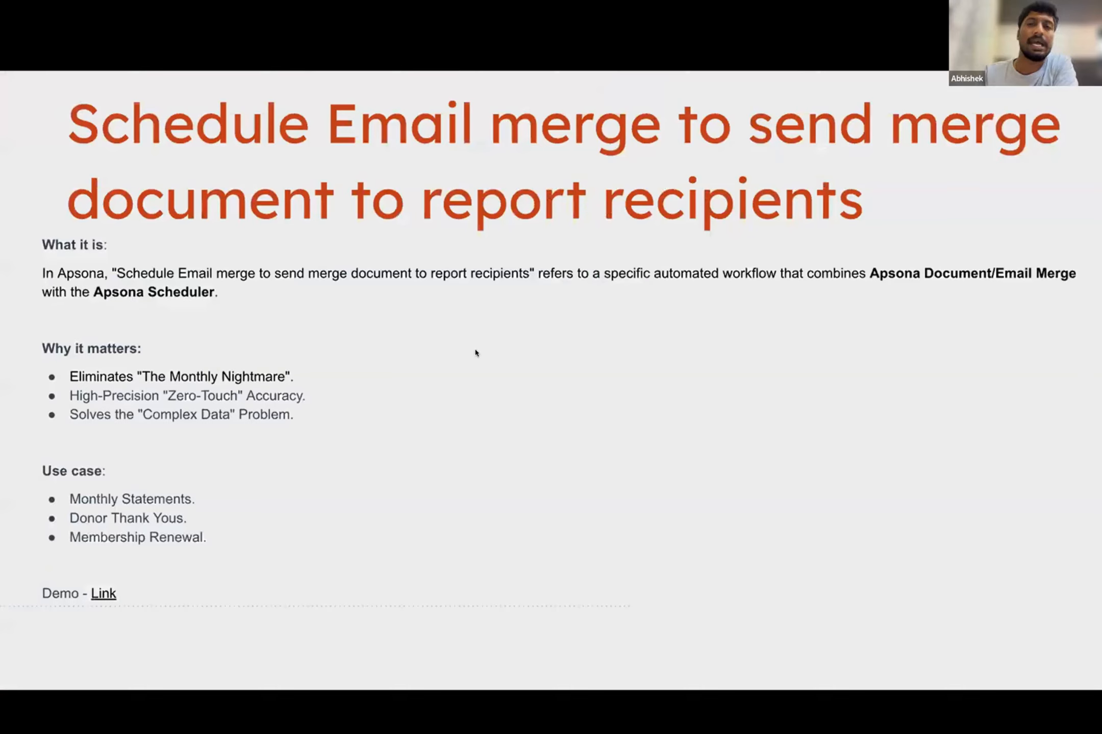
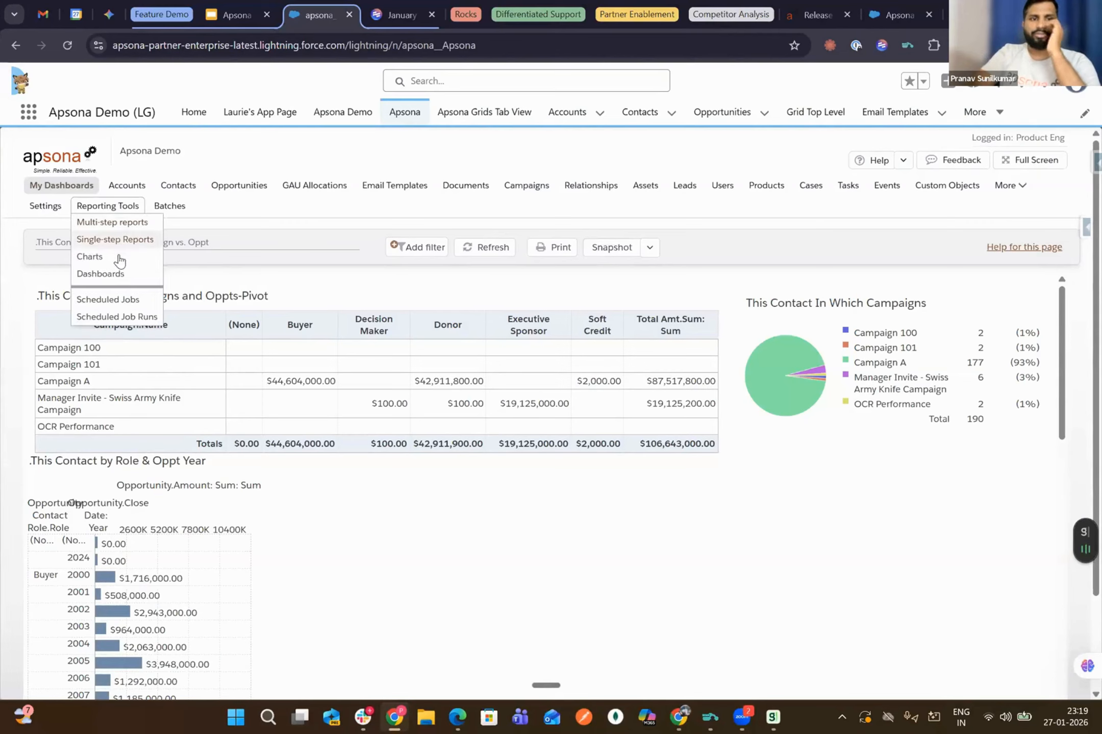
Step: List all multi-step reports and open the Demo-MSR-multiple-groups report created on 01/27/2026 for editing
left_click(128, 231)
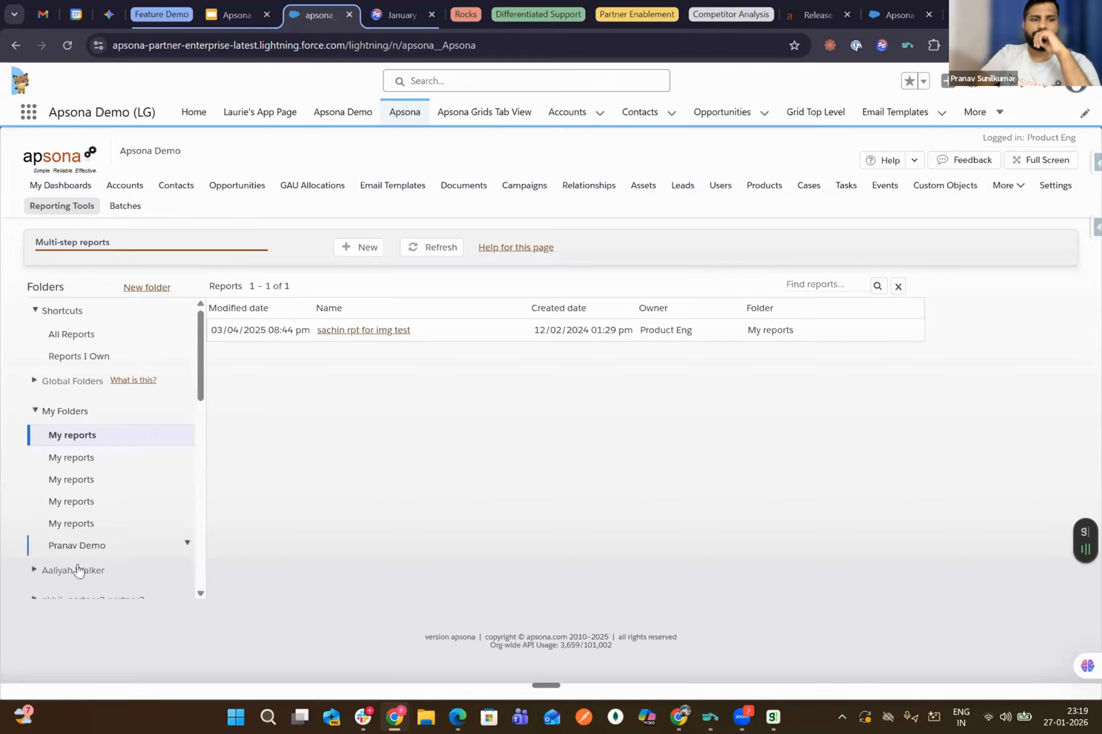
scroll(78, 570, "down", 10)
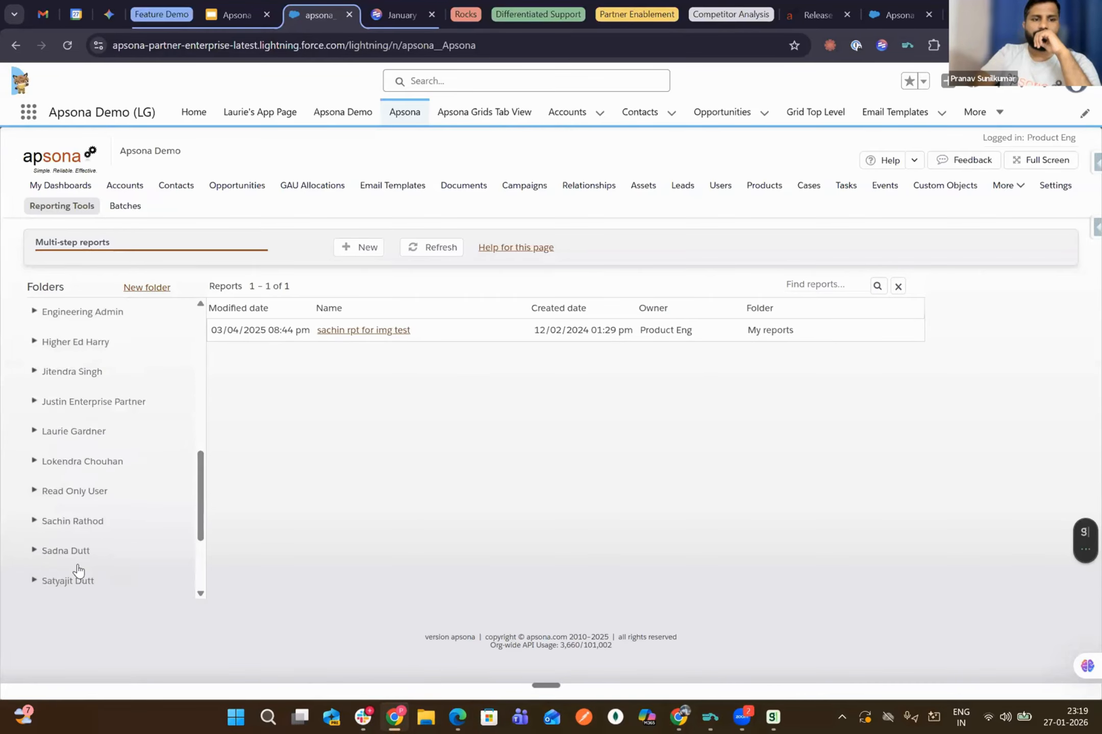
scroll(71, 489, "up", 8)
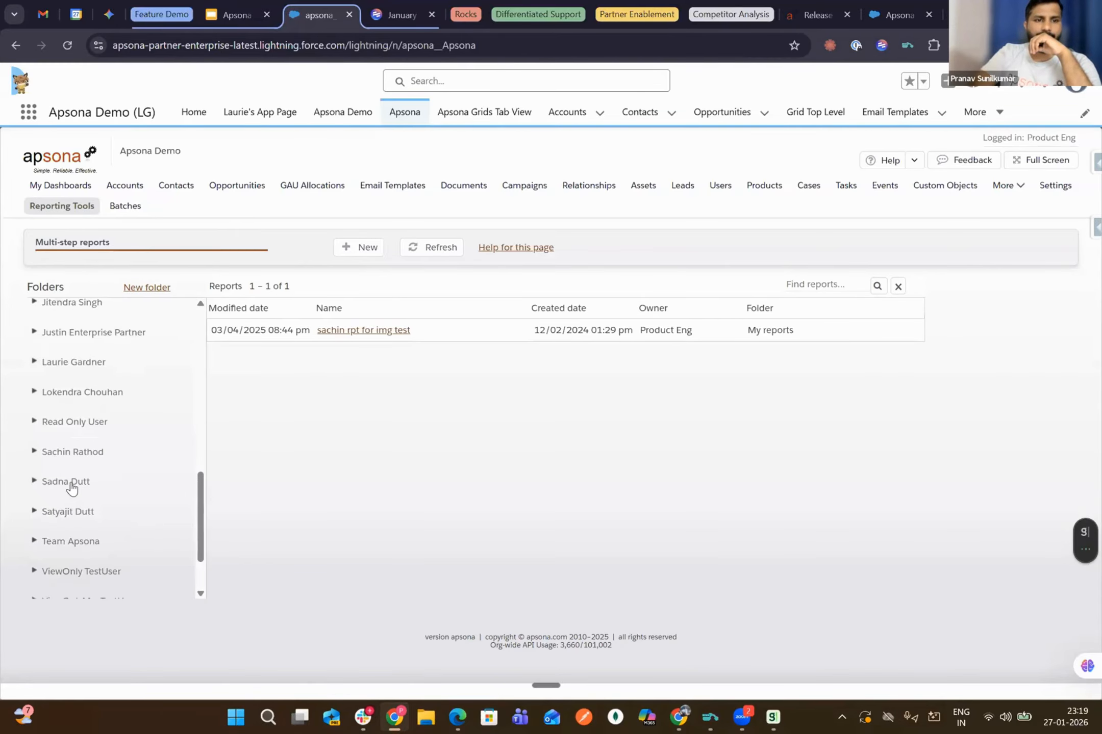
scroll(72, 403, "up", 2)
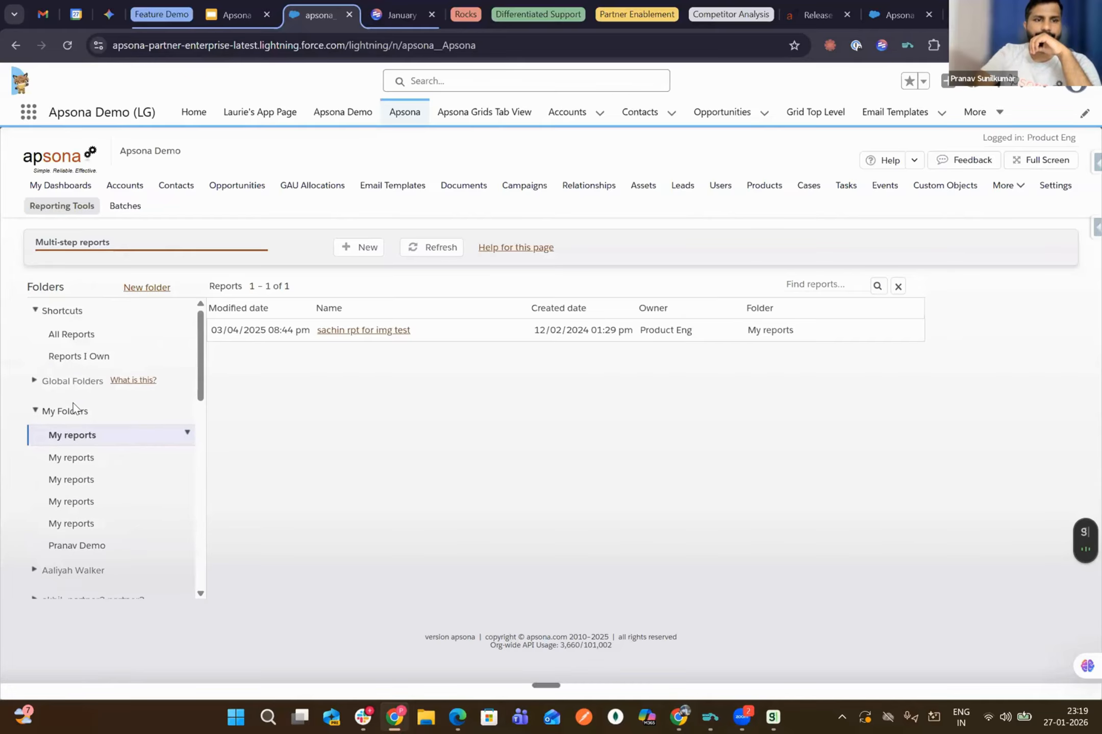
left_click(77, 334)
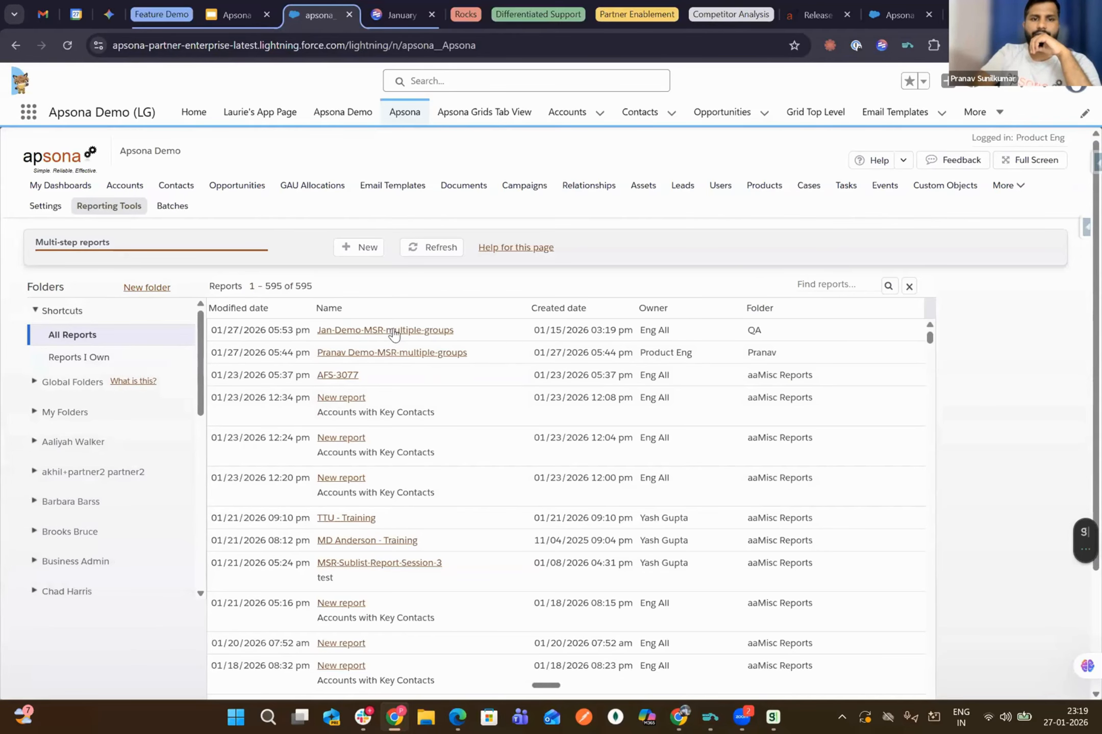
left_click(386, 357)
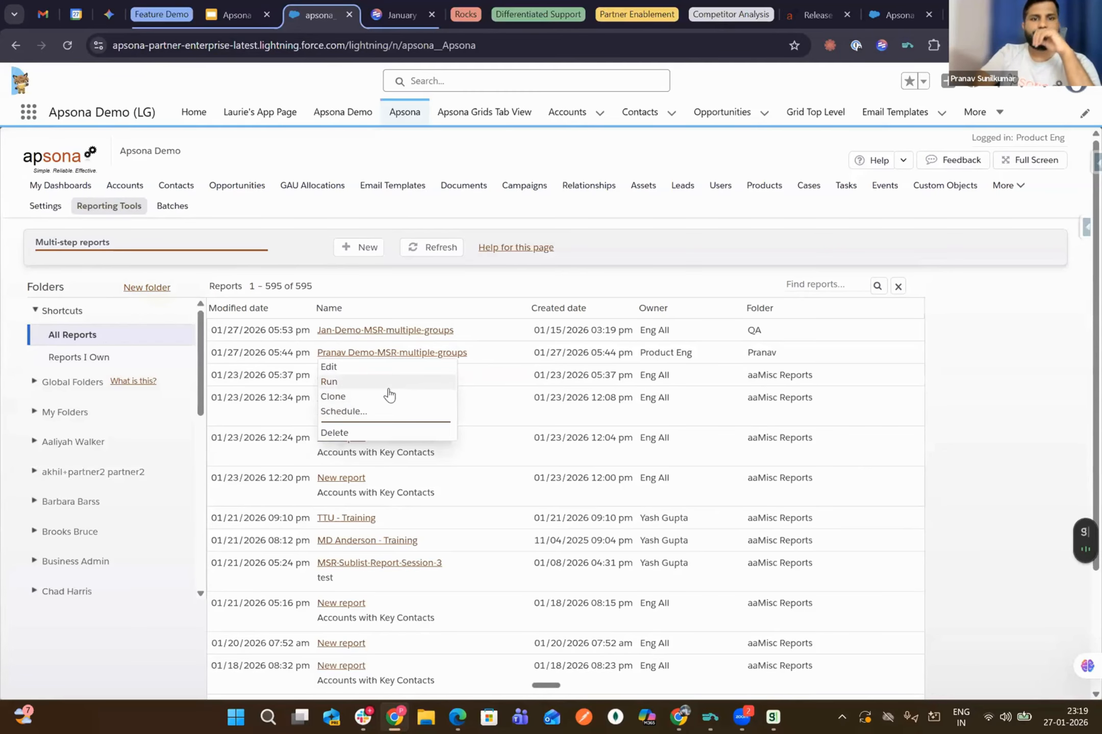
left_click(382, 374)
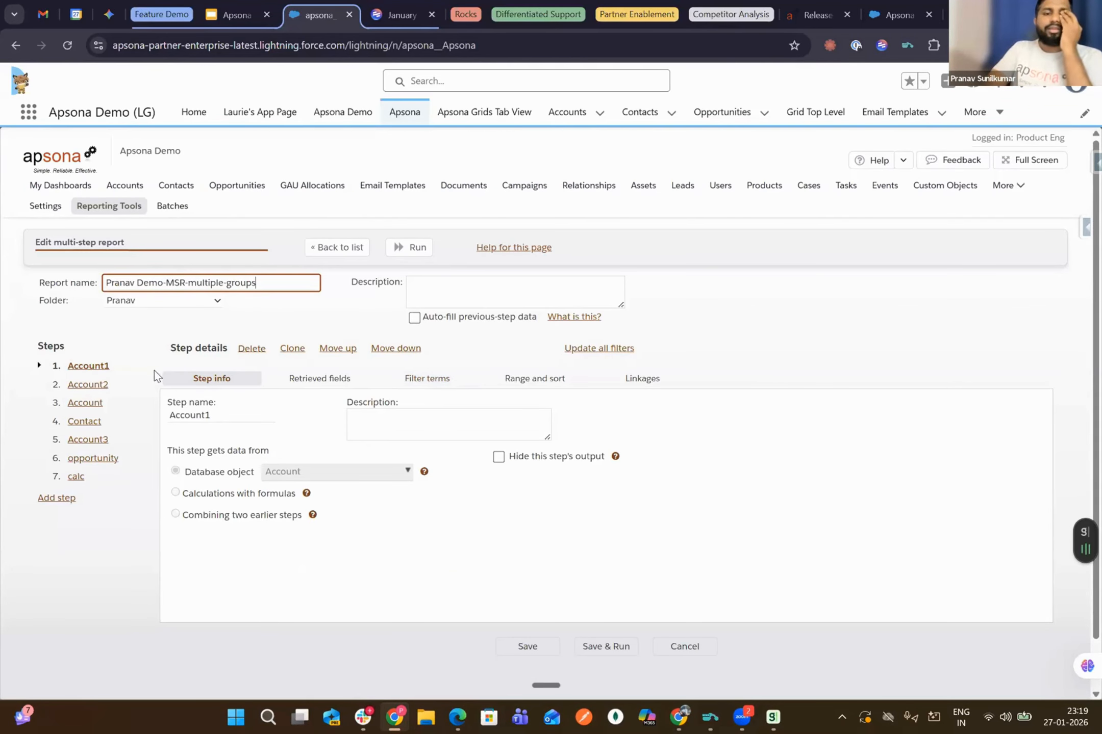
Step: Review the retrieved fields of the Account1 step and the linkages of the third step, Account
left_click(298, 380)
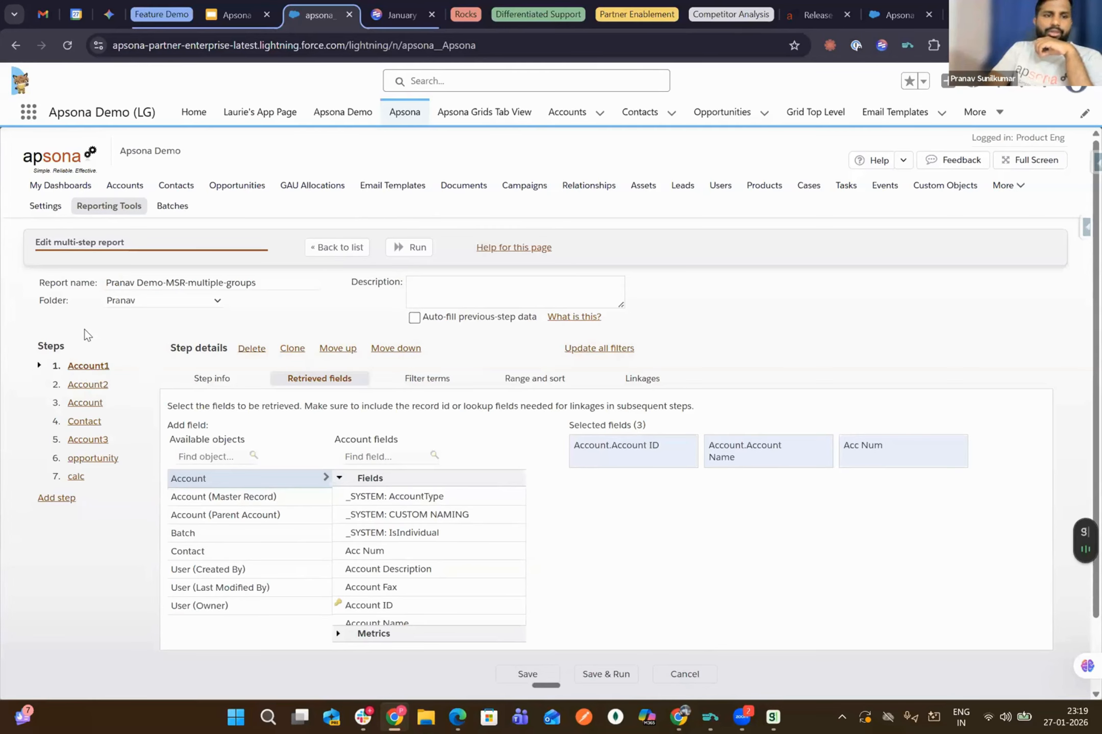
left_click(95, 404)
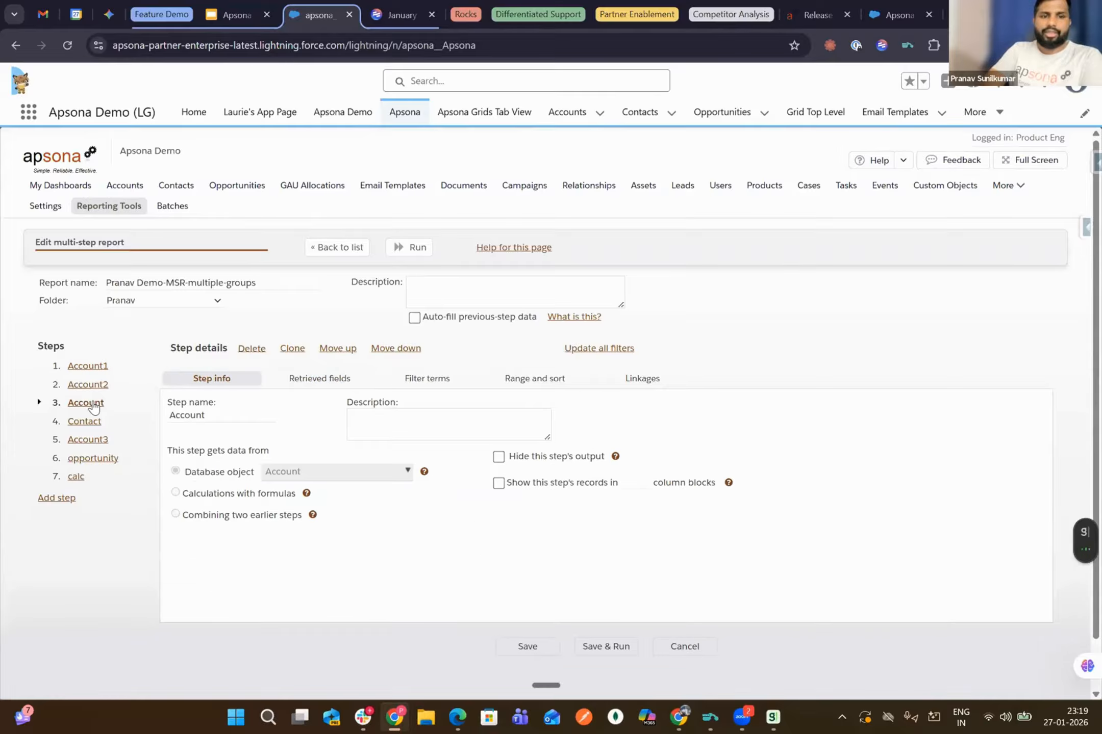
left_click(642, 380)
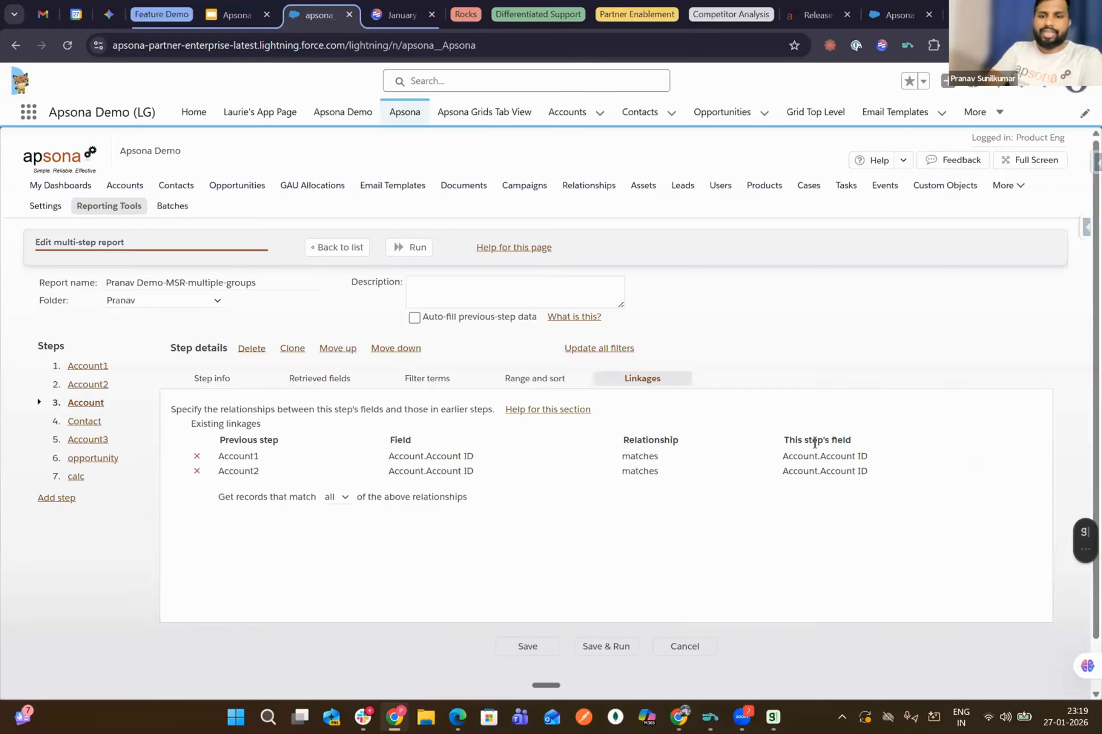
Step: Compare the filter terms of the Account2 and Account1 steps
left_click(90, 387)
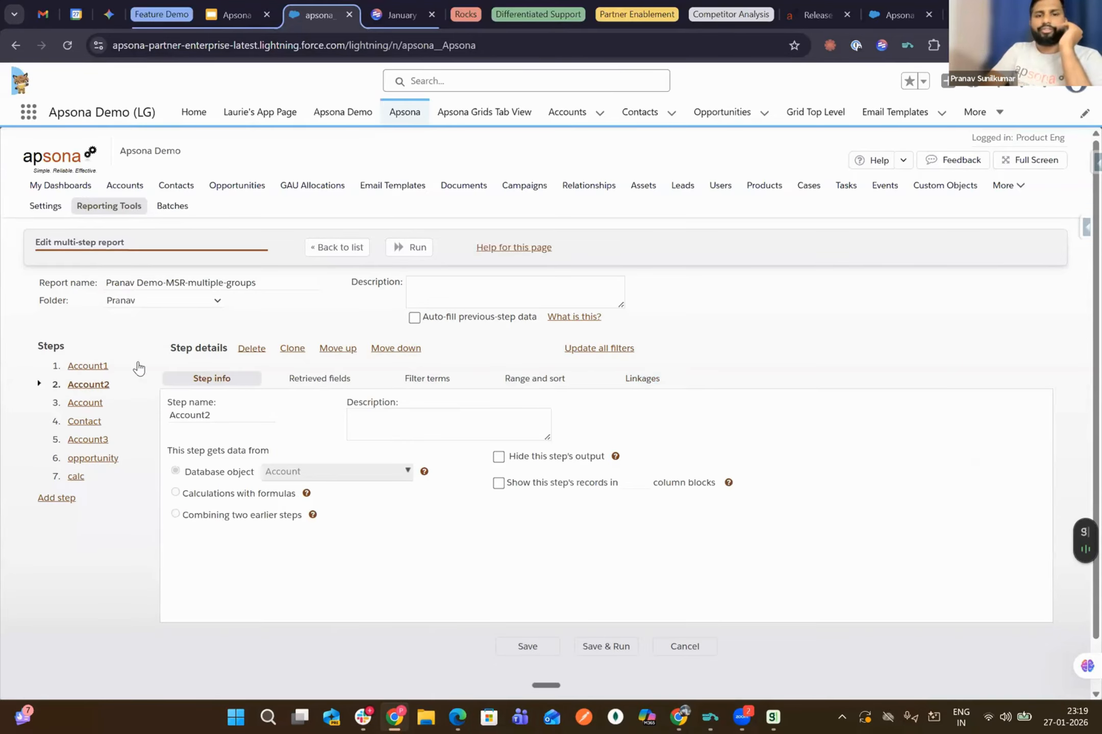
left_click(343, 381)
left_click(440, 389)
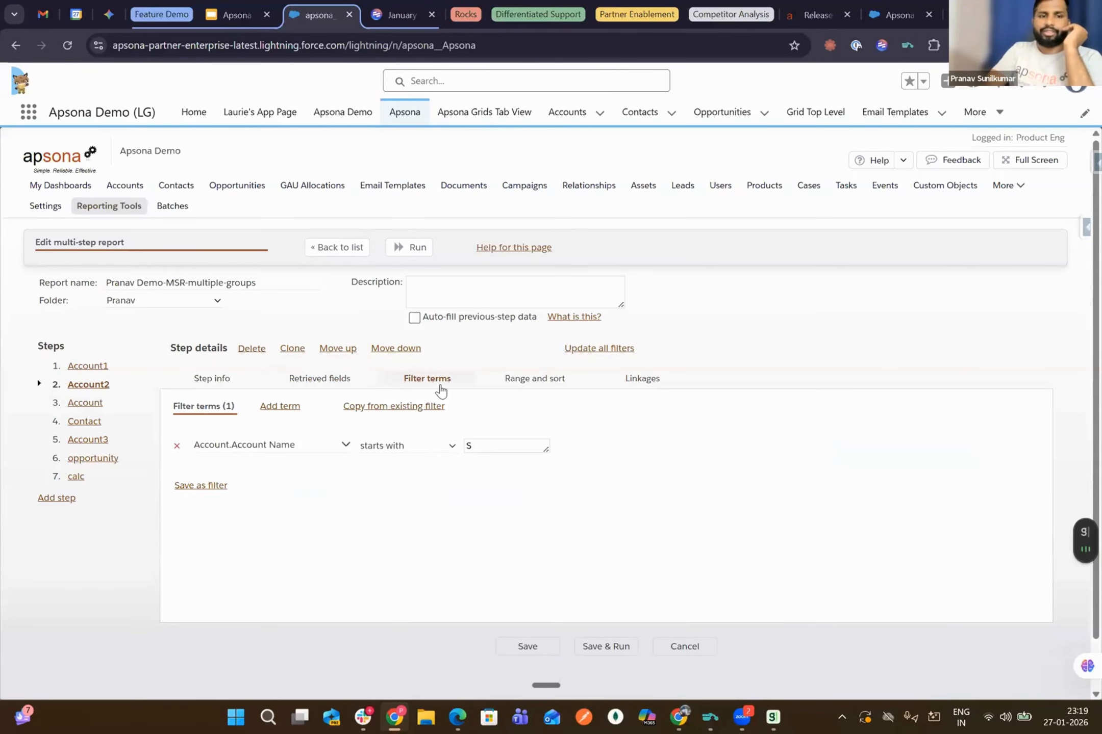
left_click(89, 368)
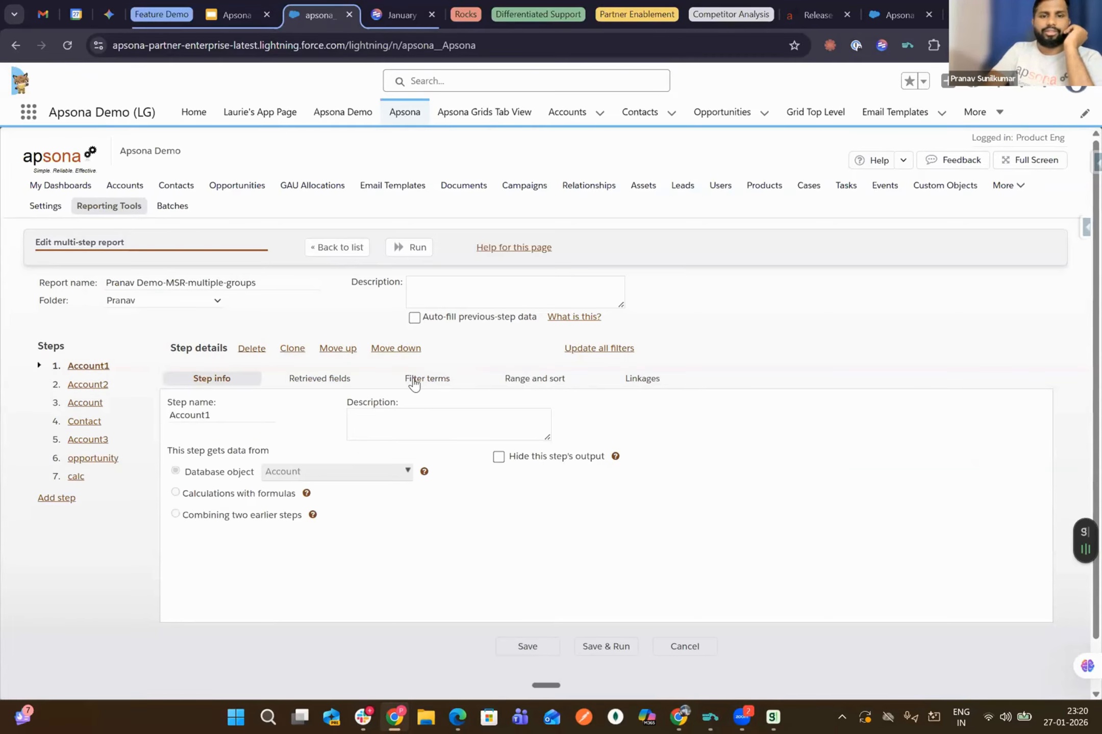
left_click(408, 382)
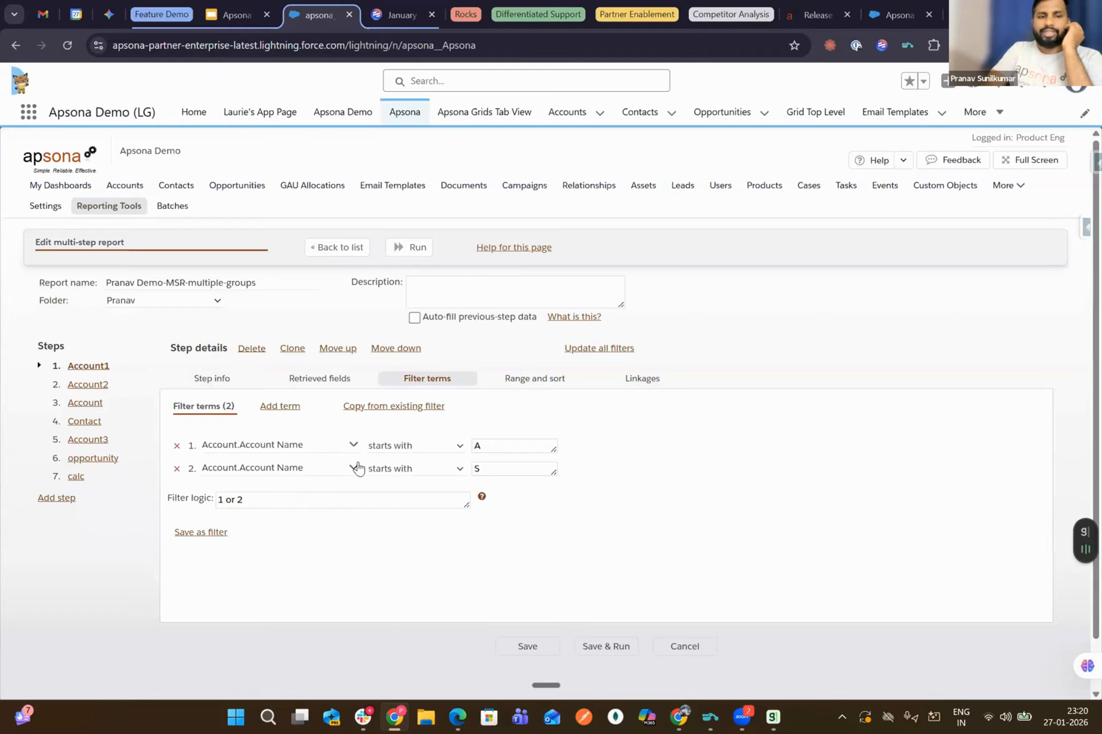
left_click(102, 386)
left_click(402, 382)
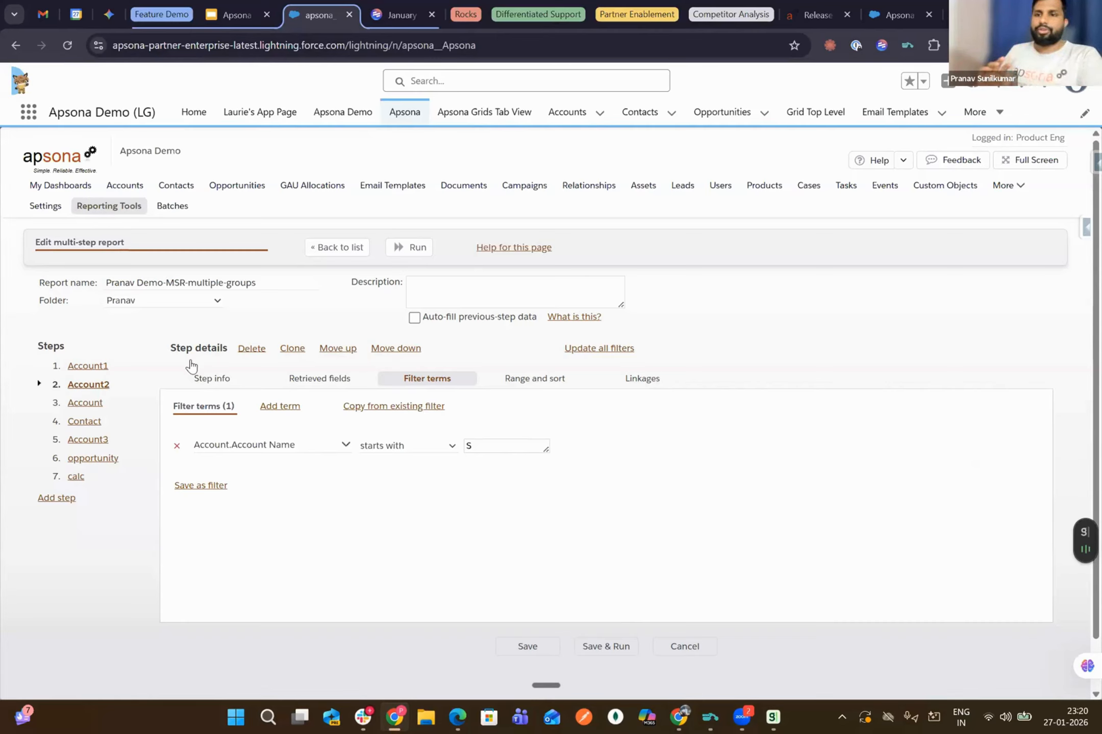
Step: Examine the third step's retrieved fields, filter terms and linkages, highlighting its linkage to Account1
left_click(92, 404)
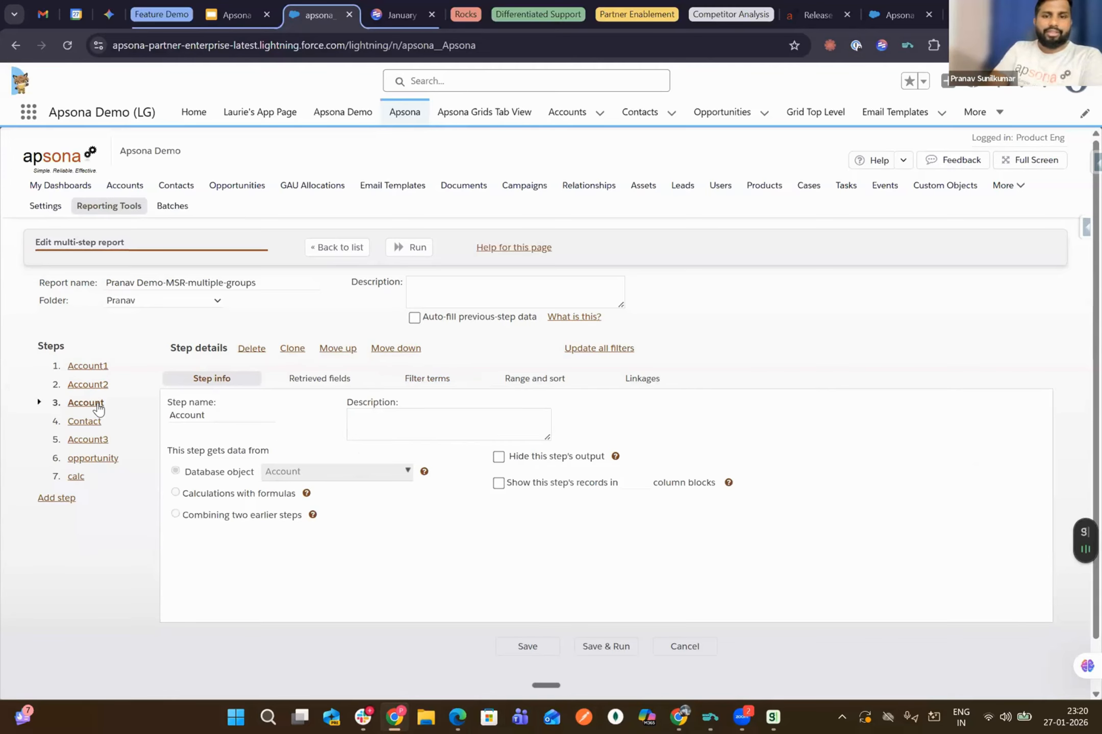
left_click(337, 380)
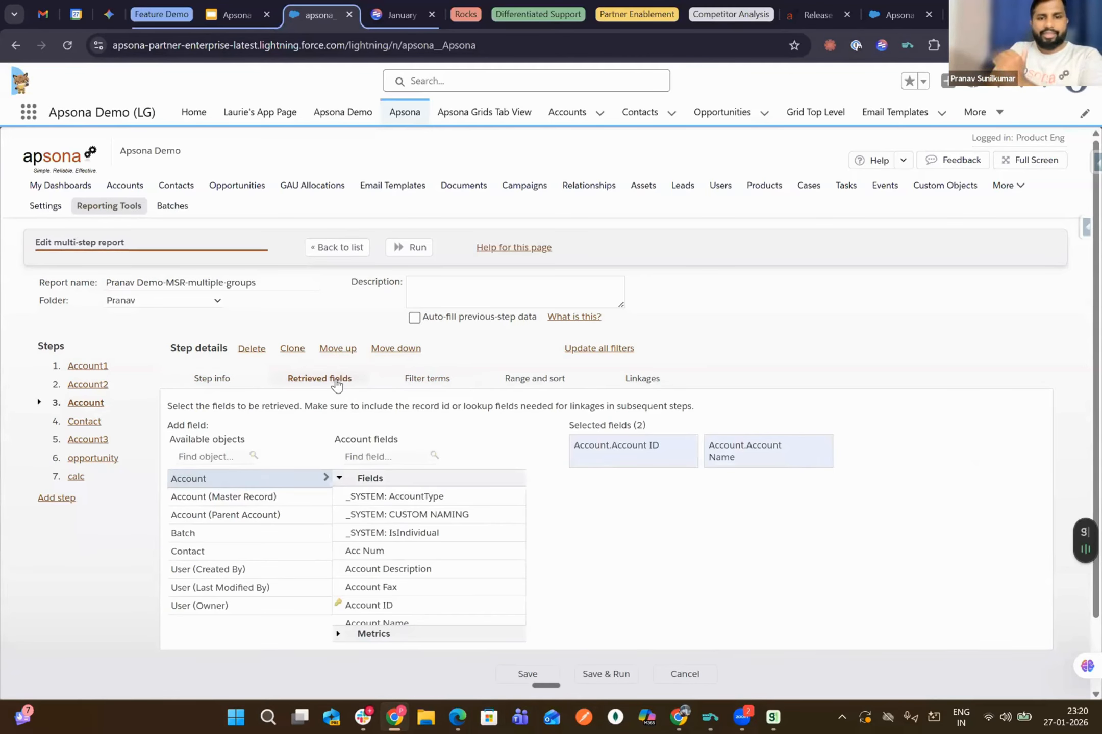
left_click(417, 387)
left_click(651, 383)
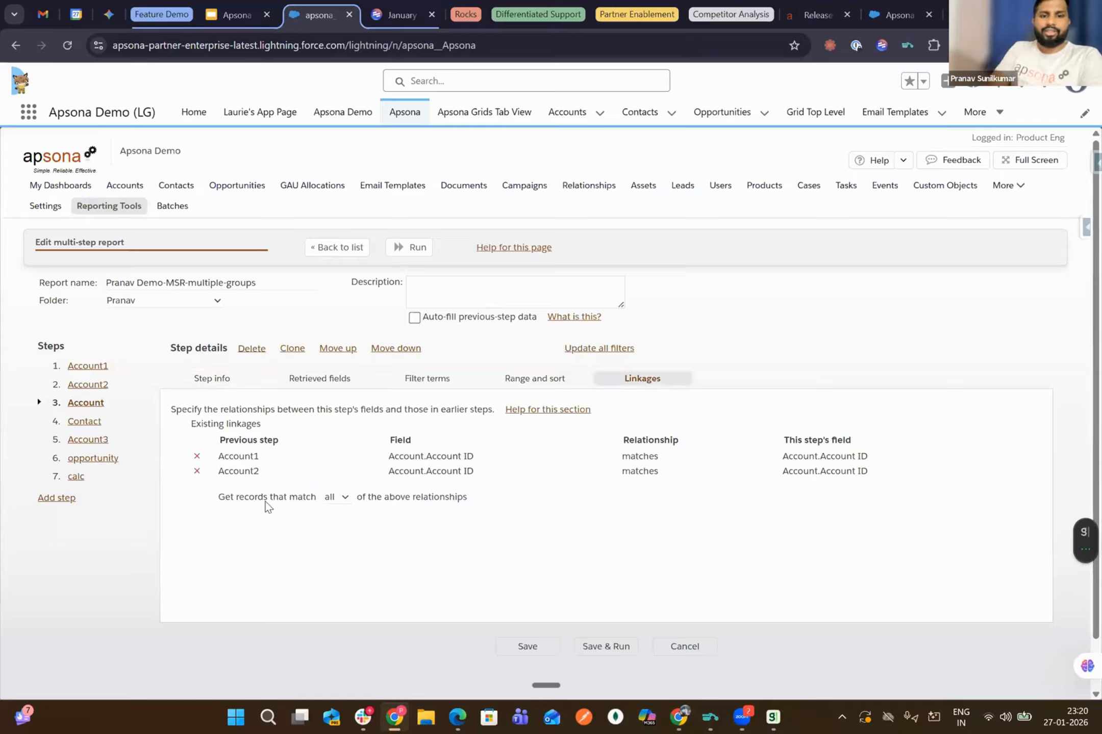
left_click_drag(217, 457, 890, 465)
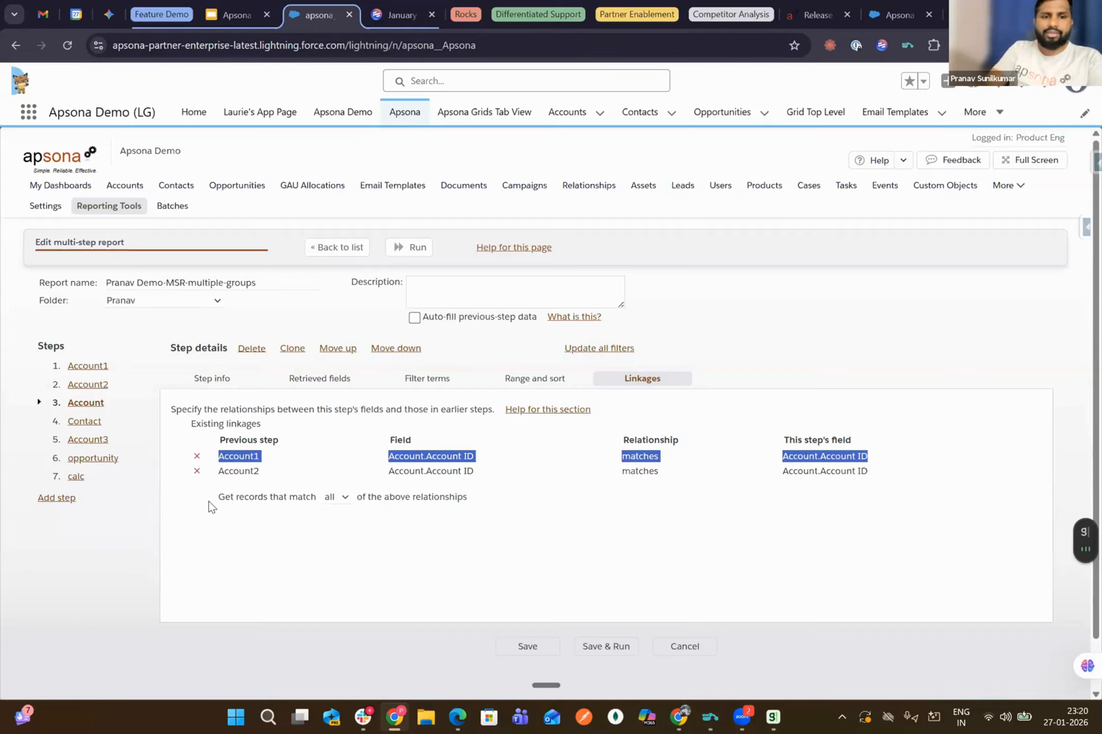
Step: Check the match options for the third step's linkages, keep all of the relationships, and save and run the report
left_click_drag(211, 508, 512, 503)
left_click(513, 505)
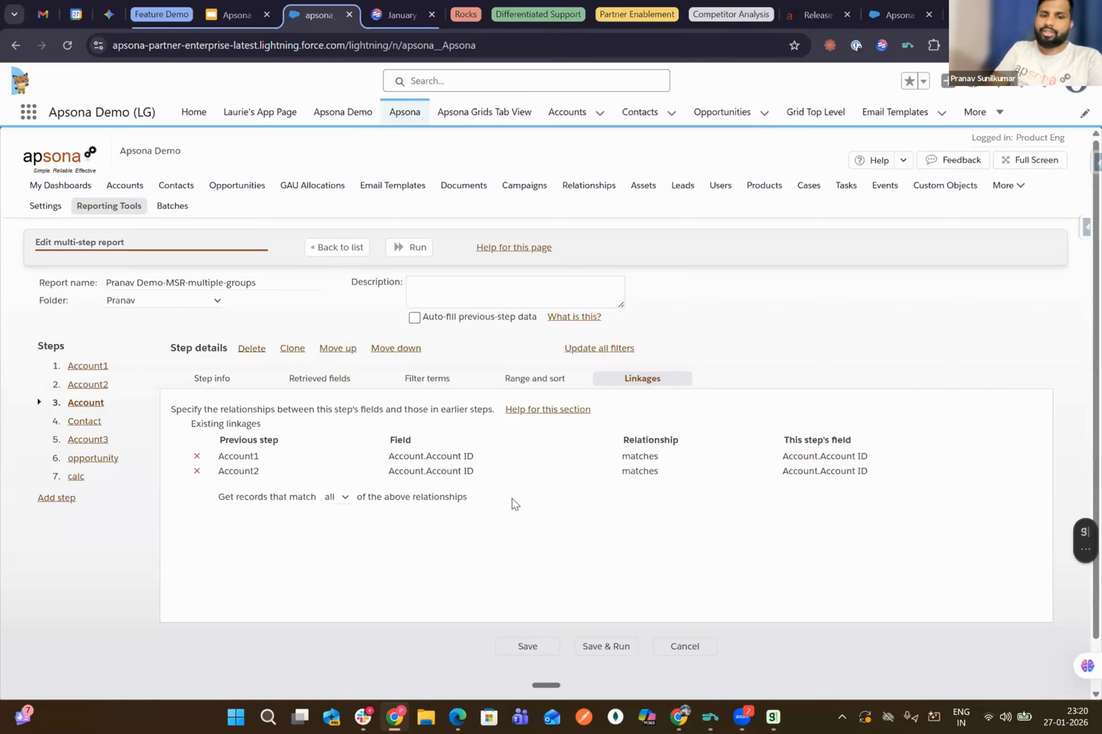
left_click(335, 498)
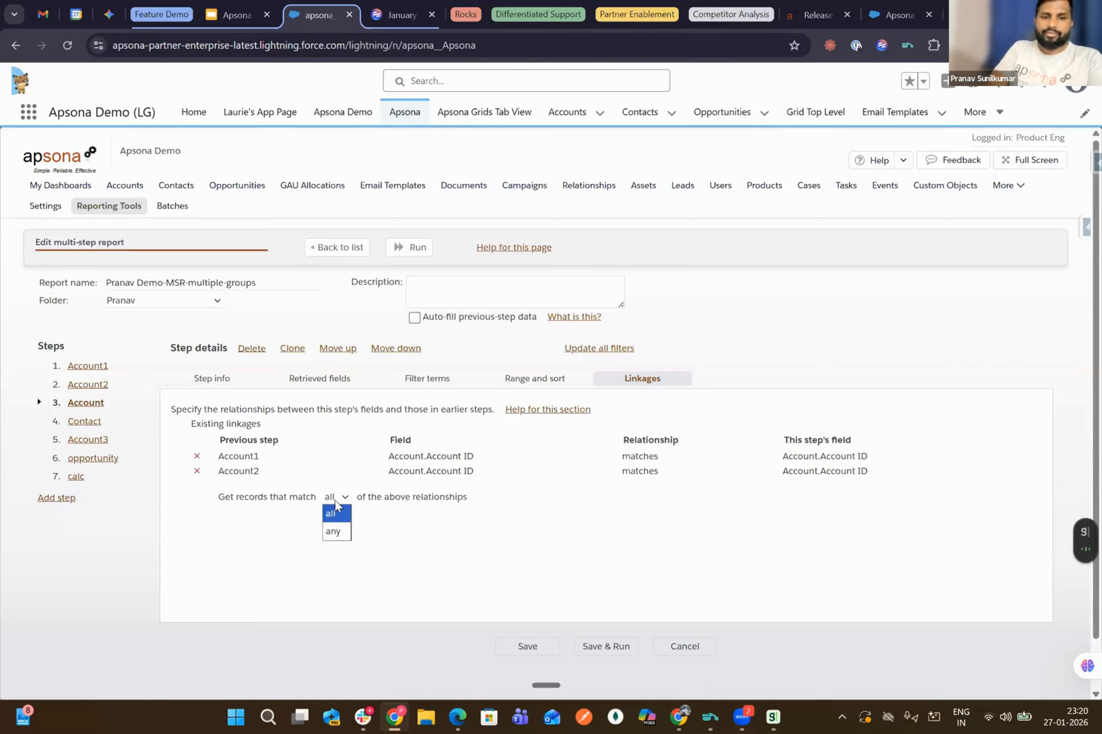
left_click(453, 535)
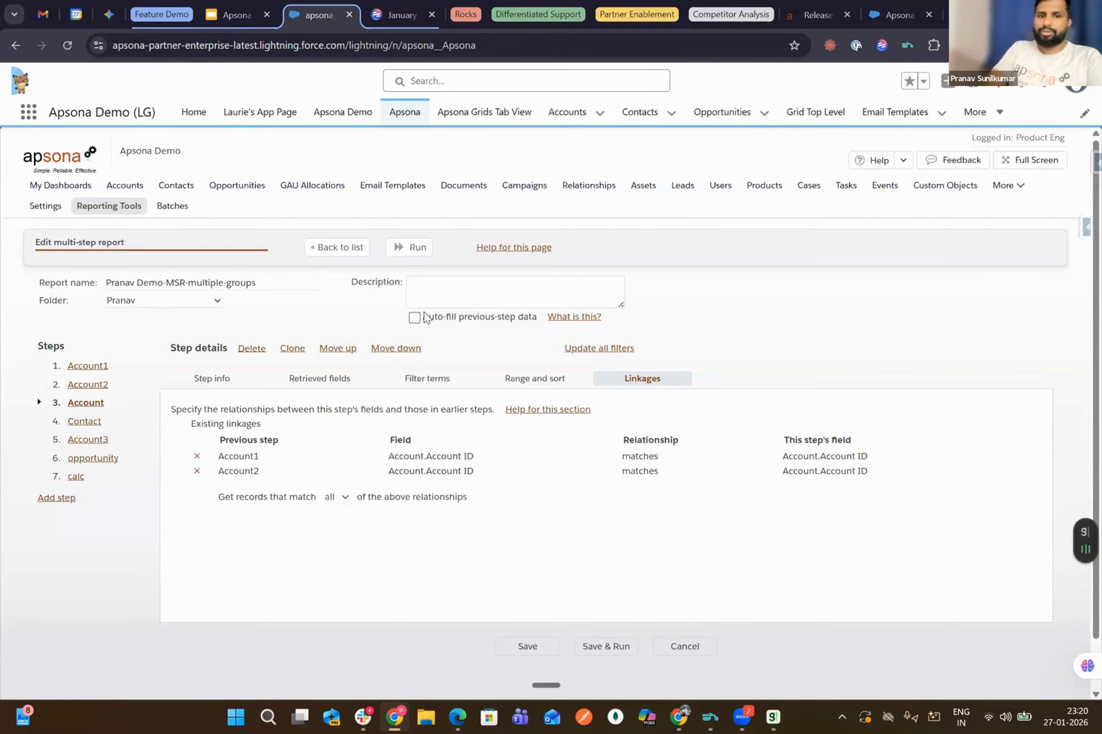
left_click(604, 648)
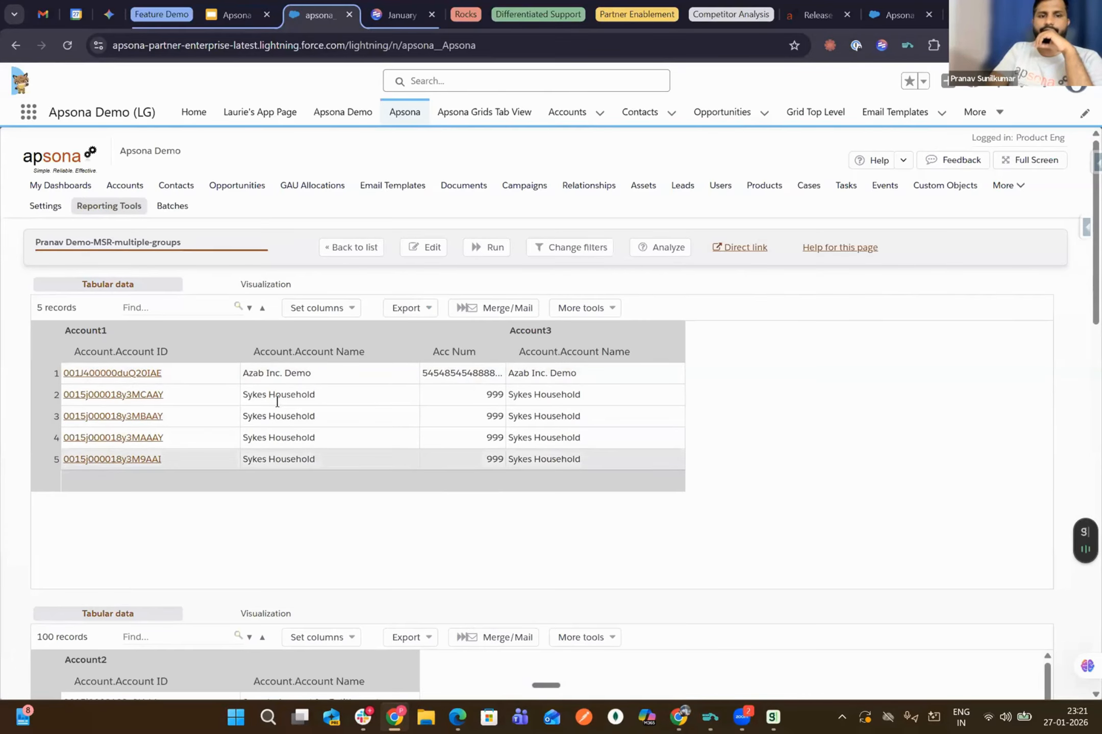
Step: Examine the Account1 and Account2 result tables and compare them with the records retrieved by the linked Account step
scroll(277, 407, "down", 1)
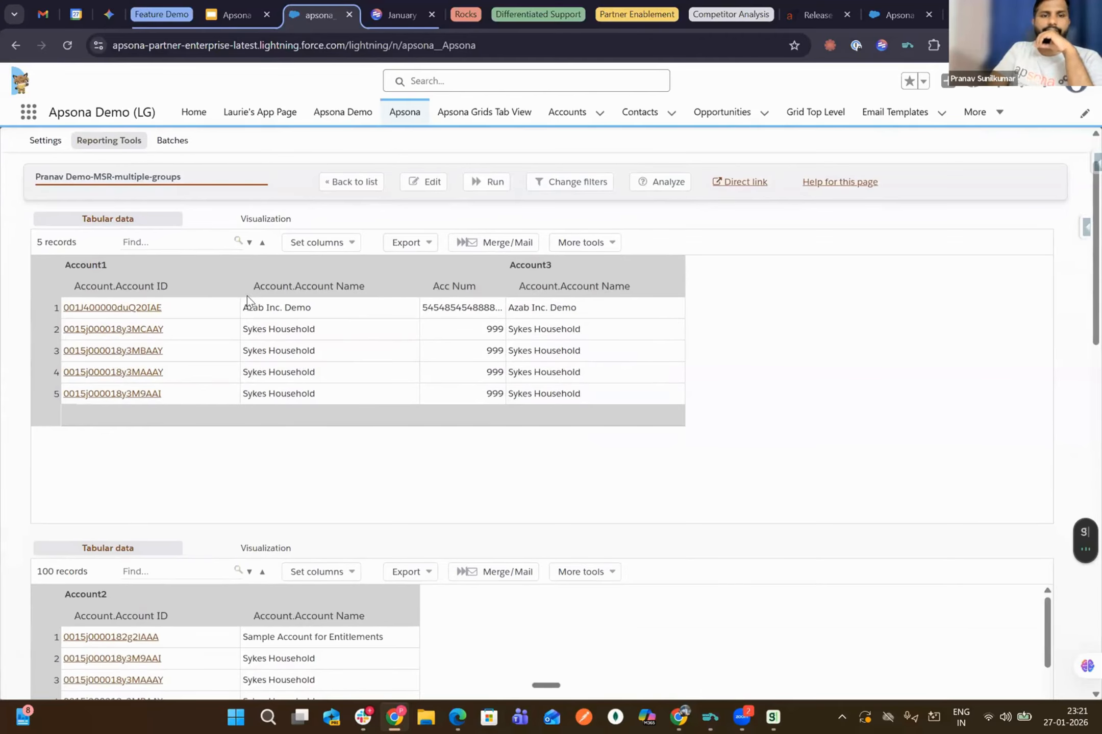
scroll(297, 388, "down", 1)
scroll(296, 386, "down", 1)
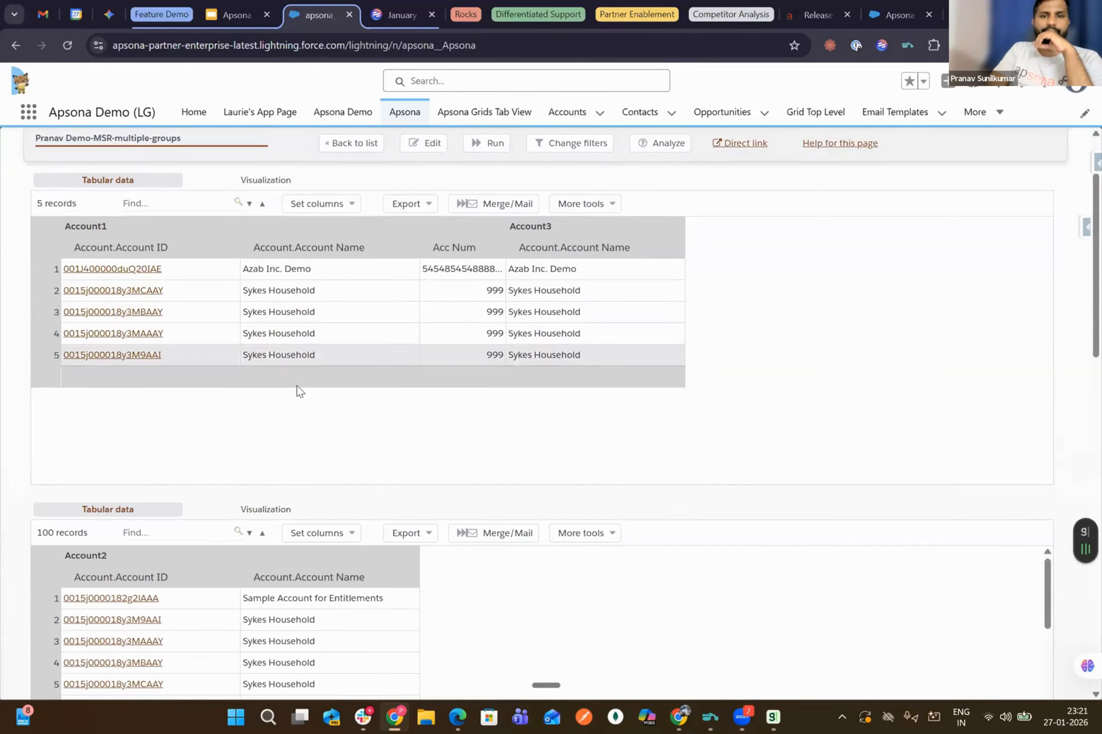
scroll(296, 386, "down", 4)
scroll(297, 386, "down", 2)
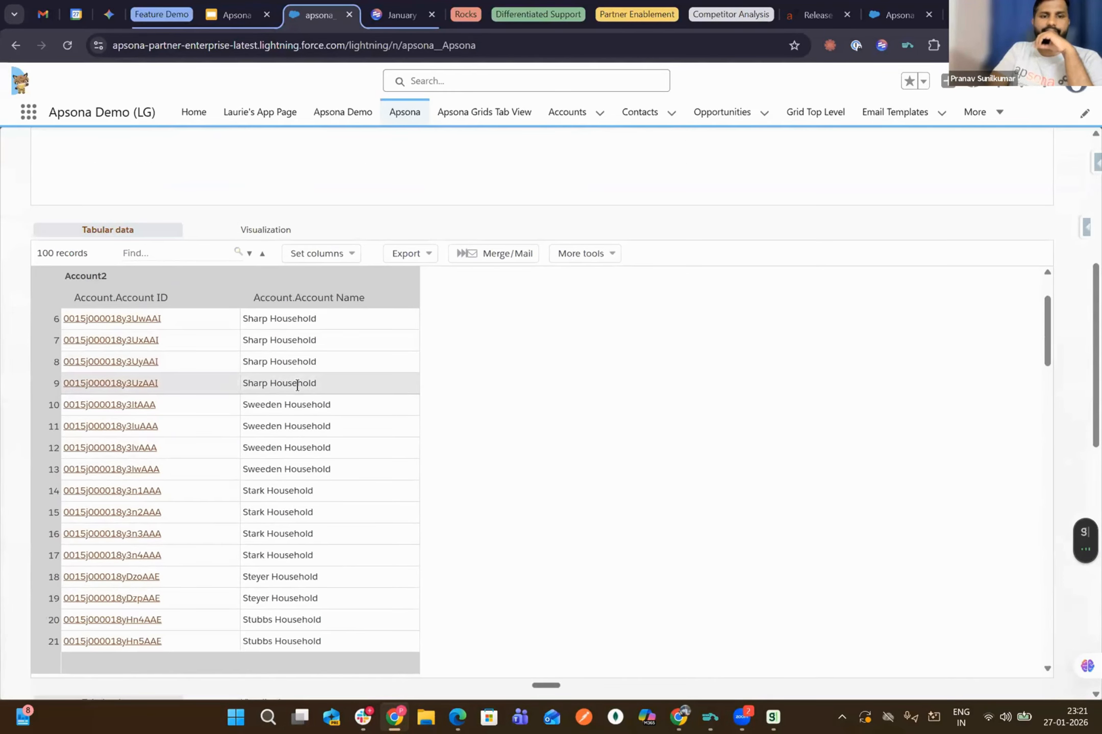
scroll(418, 400, "down", 9)
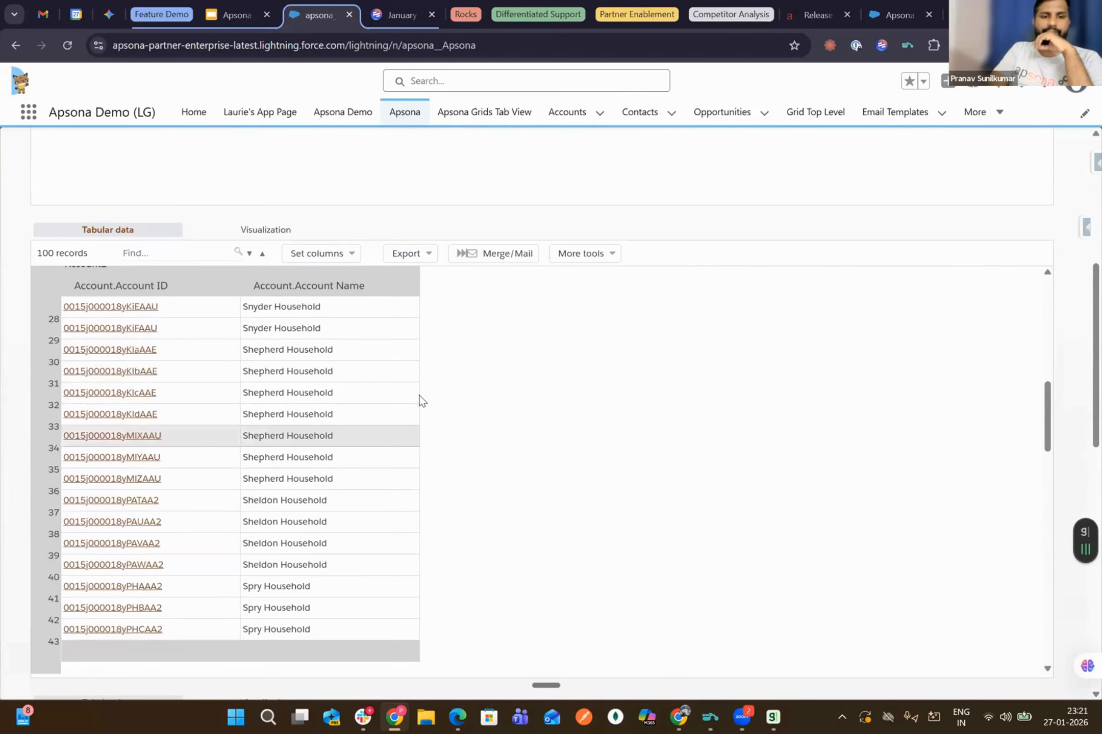
scroll(357, 468, "down", 20)
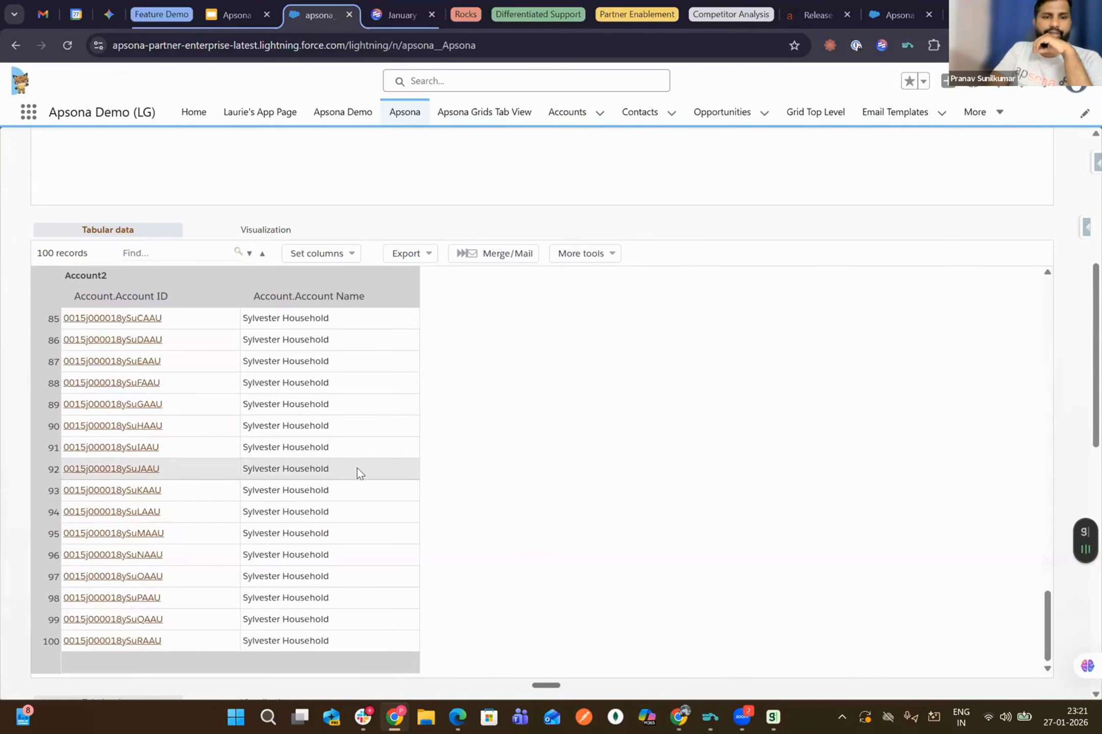
scroll(547, 423, "down", 10)
scroll(547, 423, "up", 3)
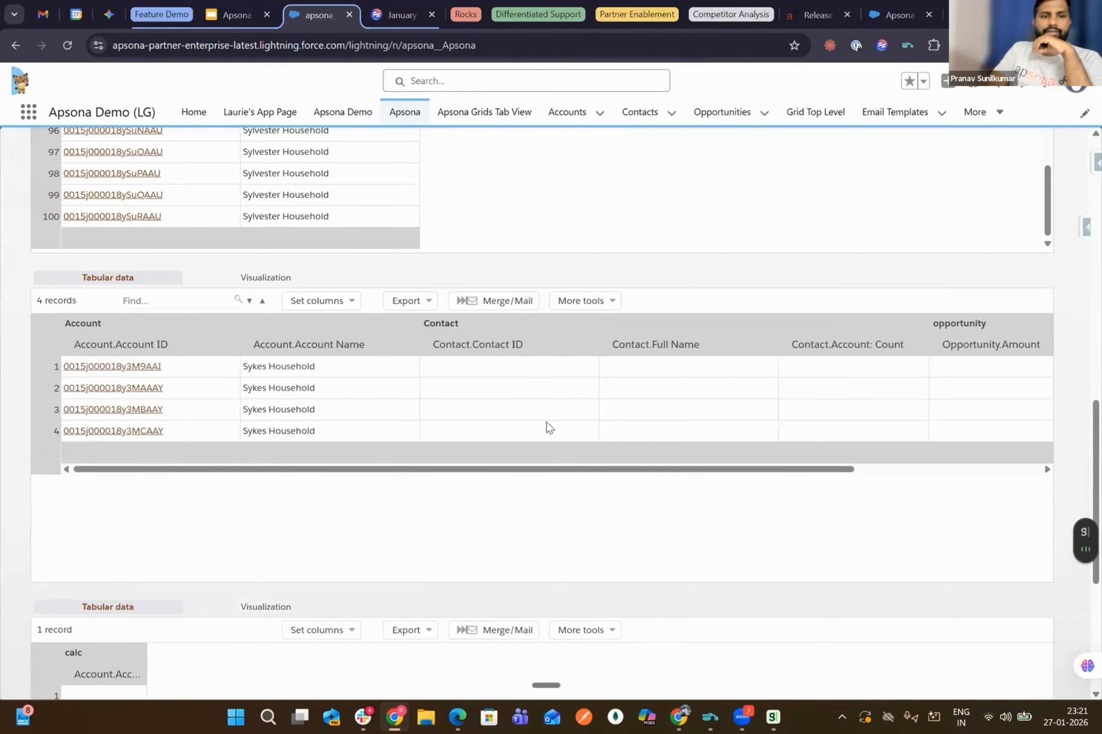
scroll(546, 422, "left", 3)
scroll(547, 423, "up", 2)
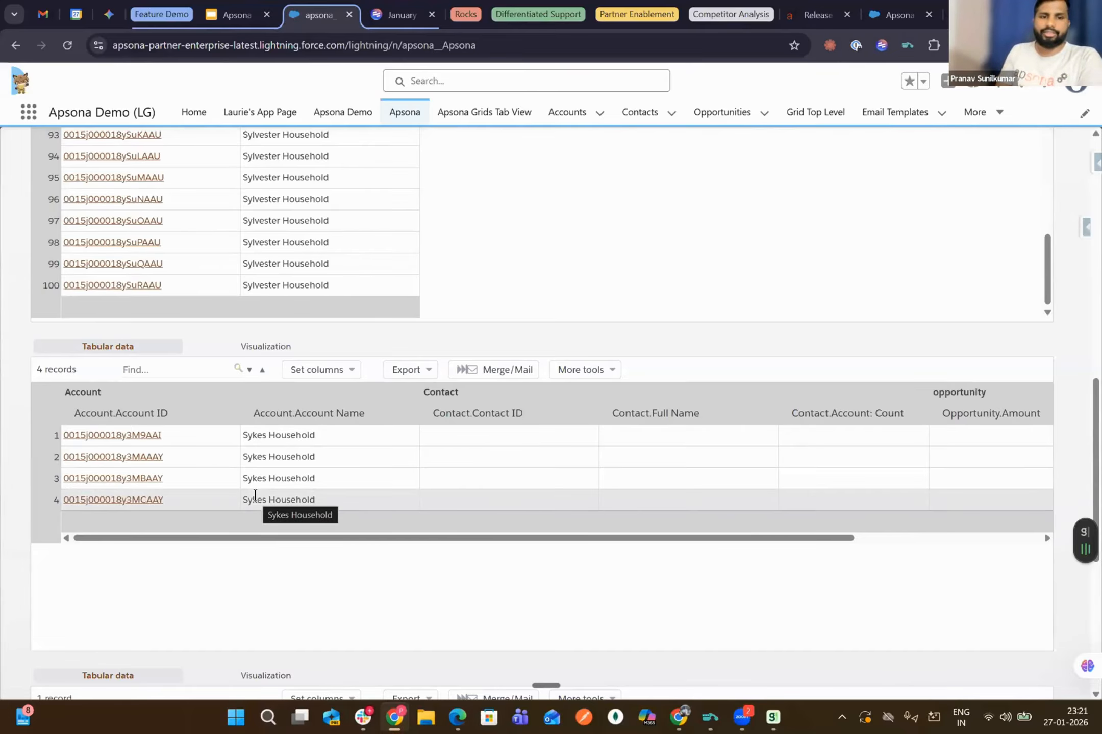
Step: Reopen the report for editing, set the third step, Account, to match any of its linkage relationships, and save and run the report
scroll(503, 197, "up", 2)
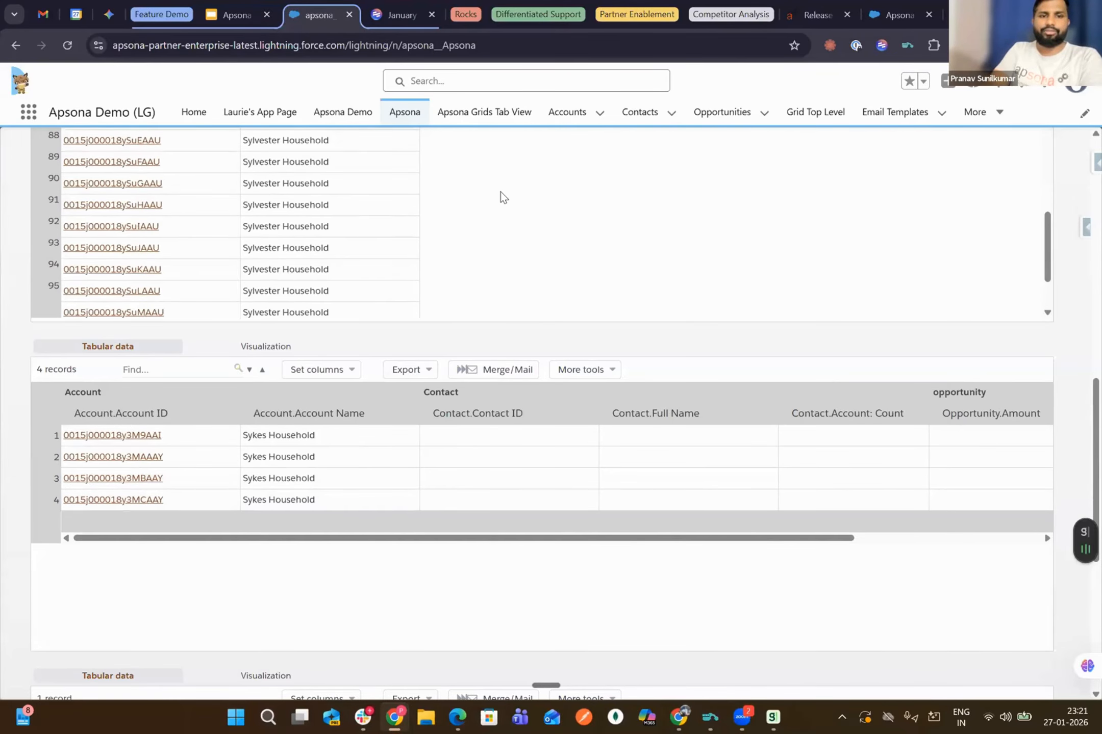
scroll(502, 196, "up", 3)
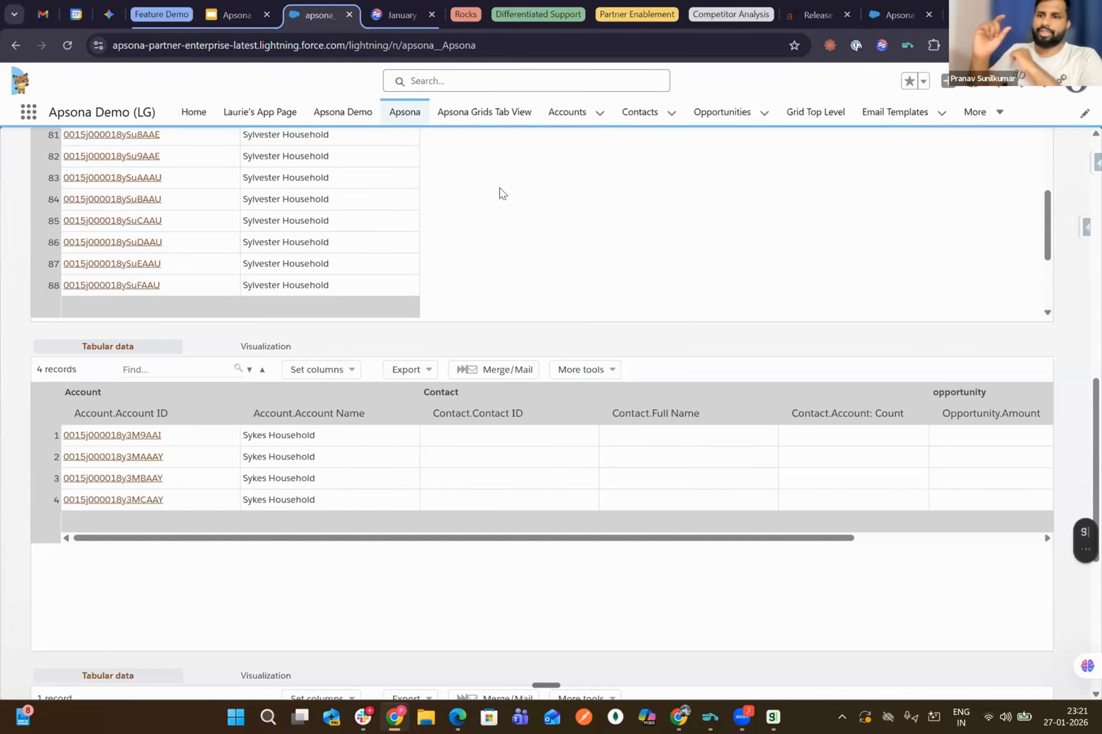
scroll(502, 194, "up", 7)
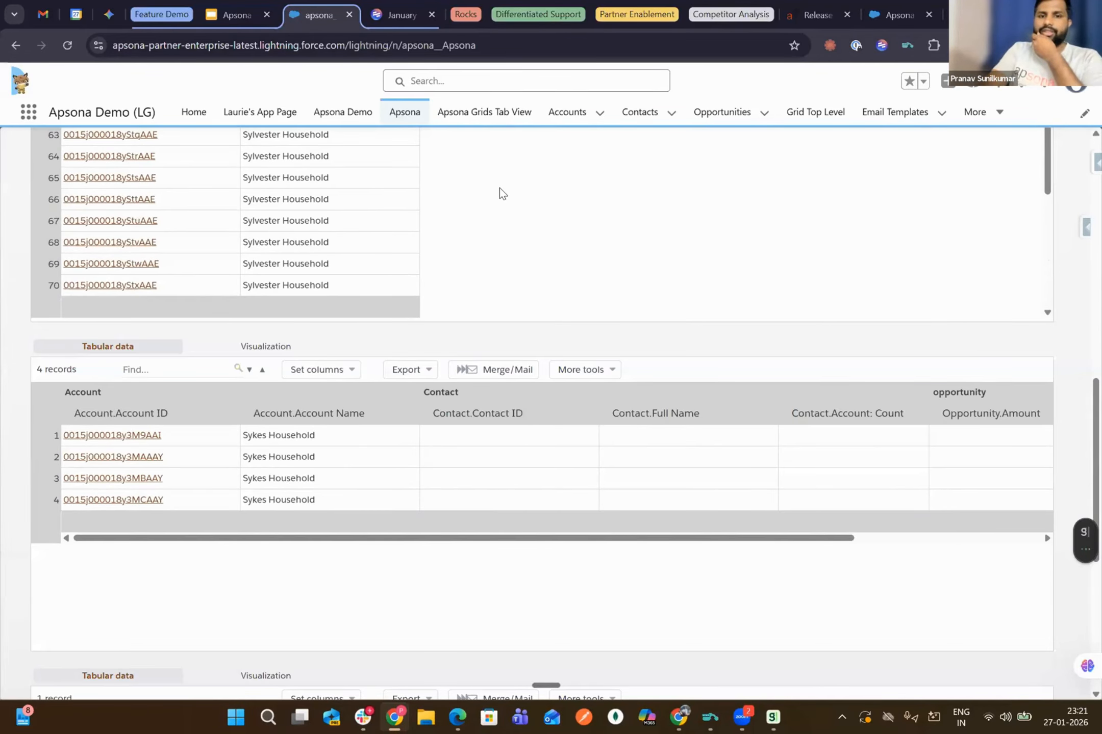
scroll(502, 194, "up", 12)
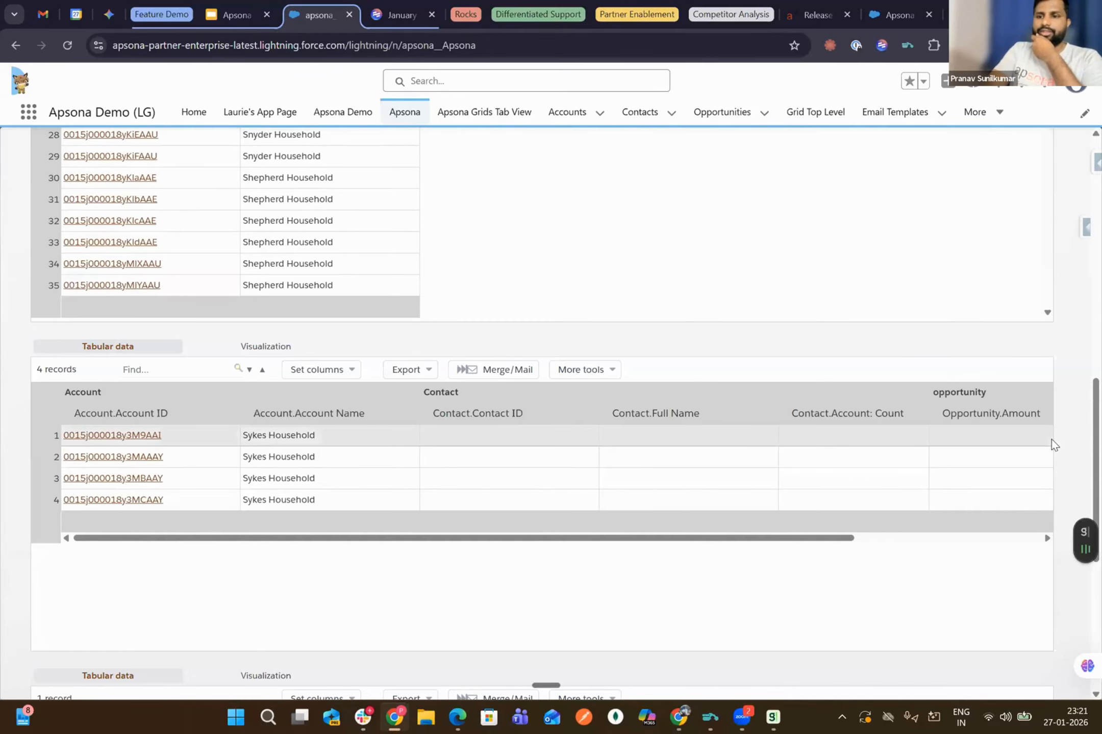
scroll(1041, 438, "up", 10)
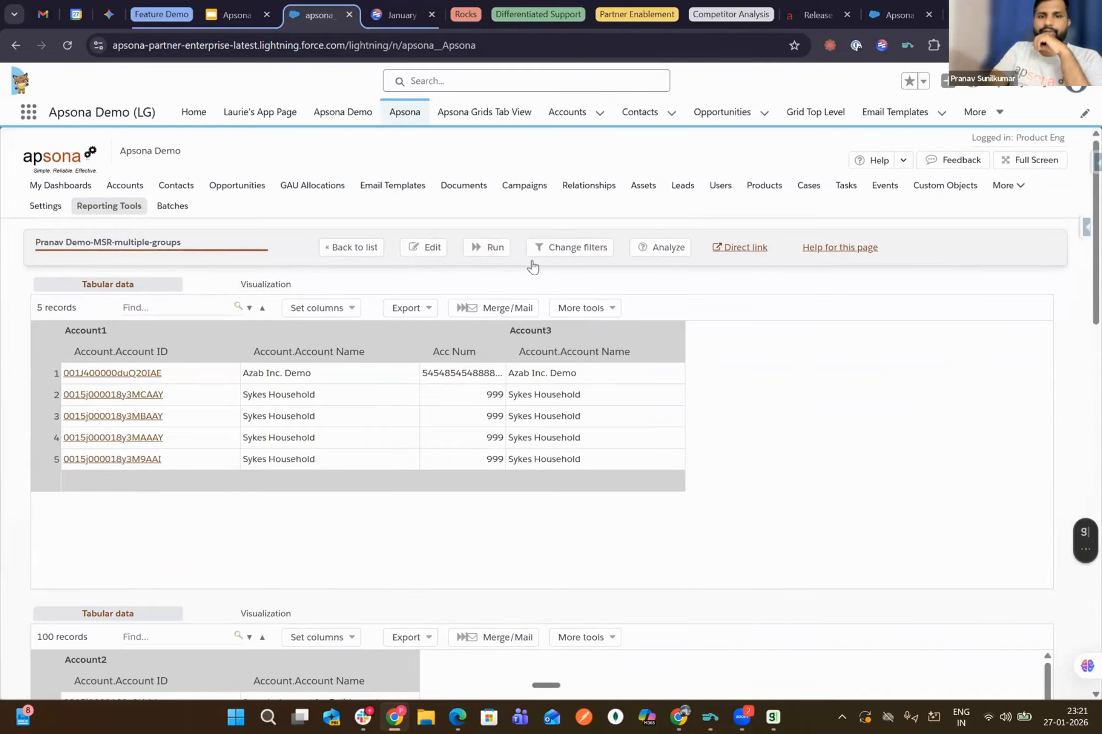
left_click(431, 250)
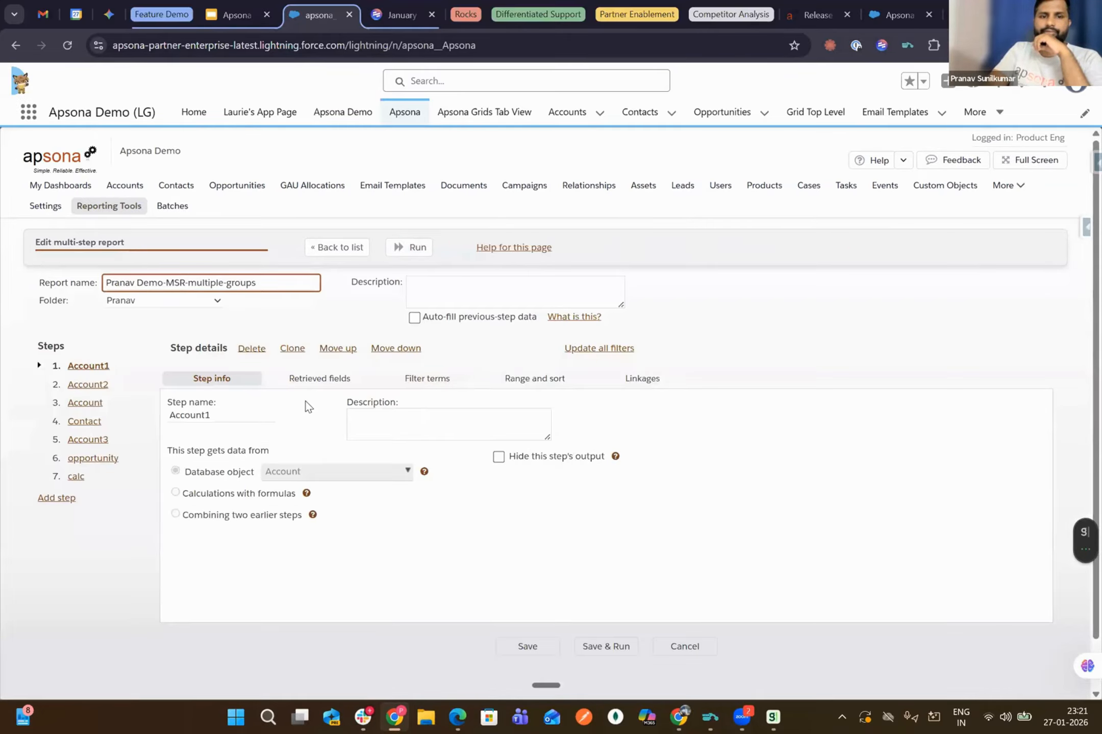
left_click(86, 403)
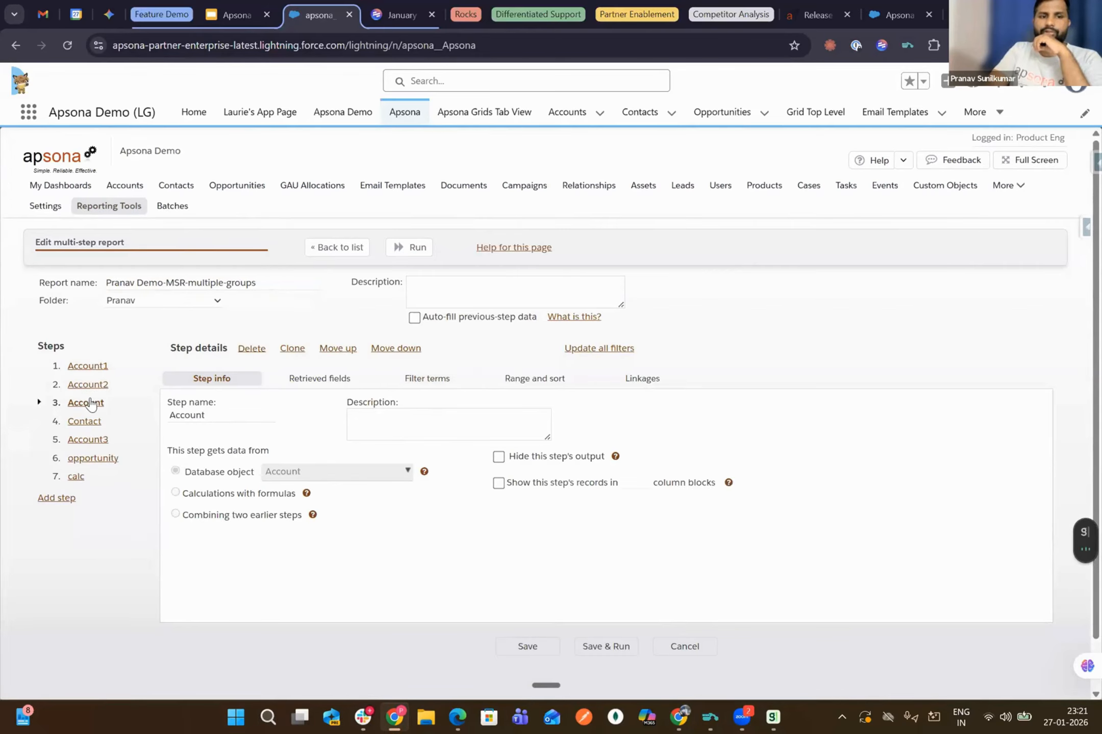
left_click(317, 378)
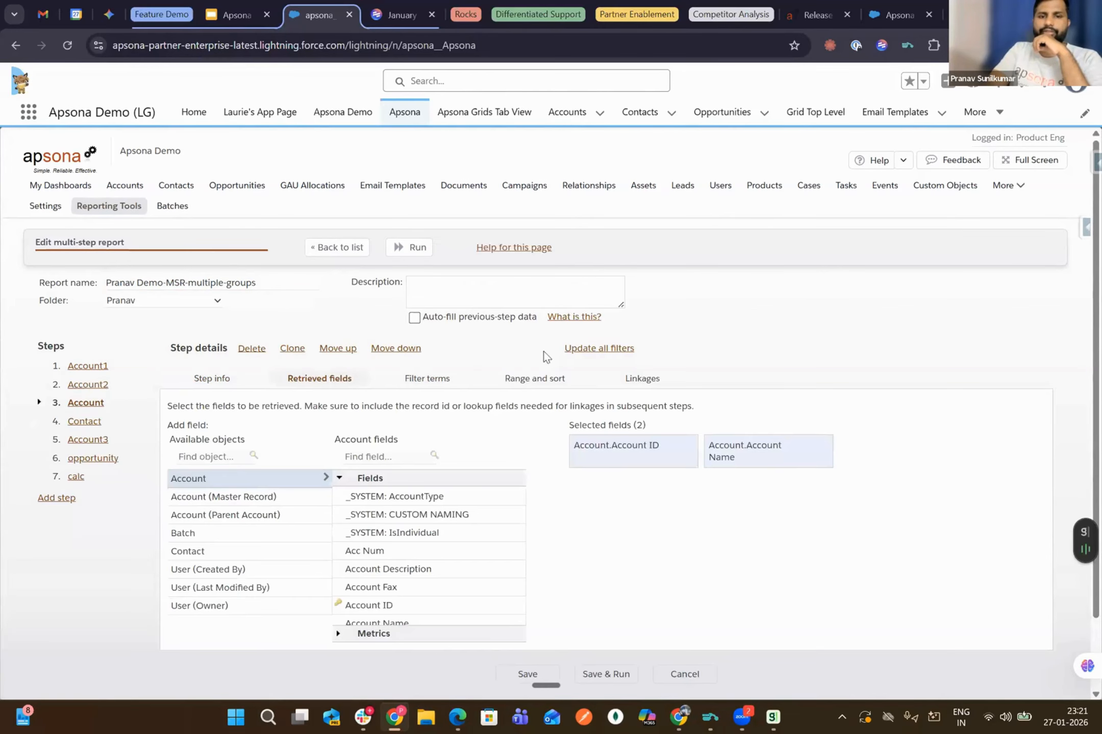
left_click(614, 384)
left_click(337, 497)
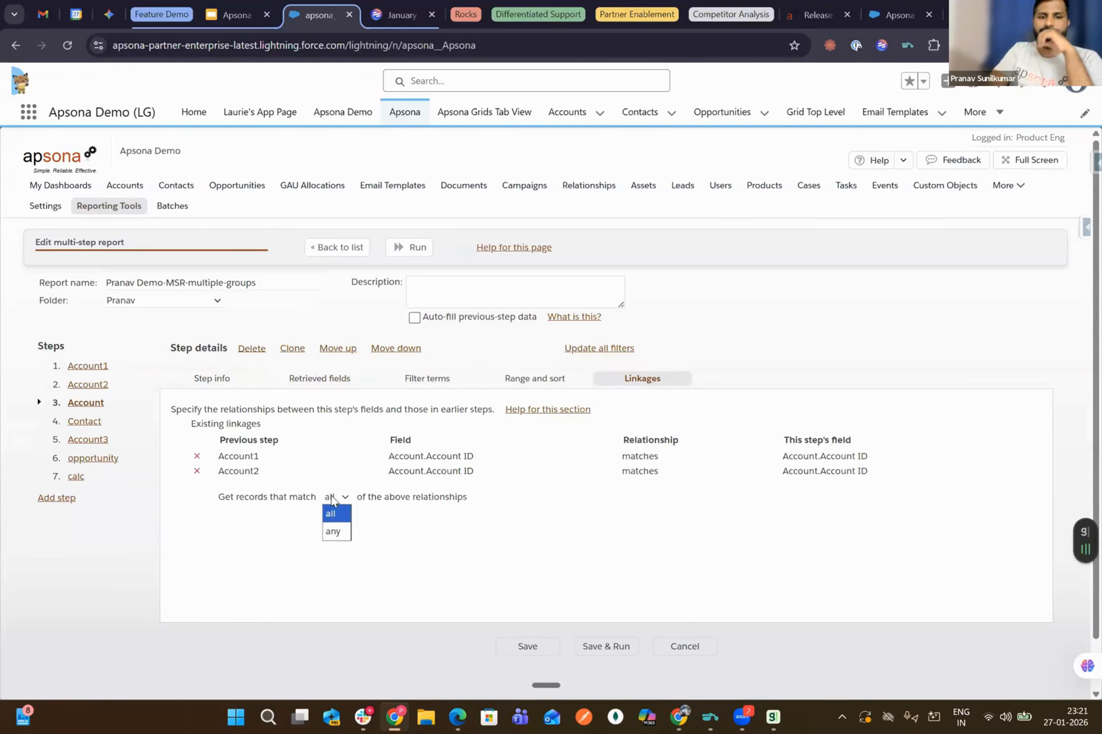
left_click(337, 531)
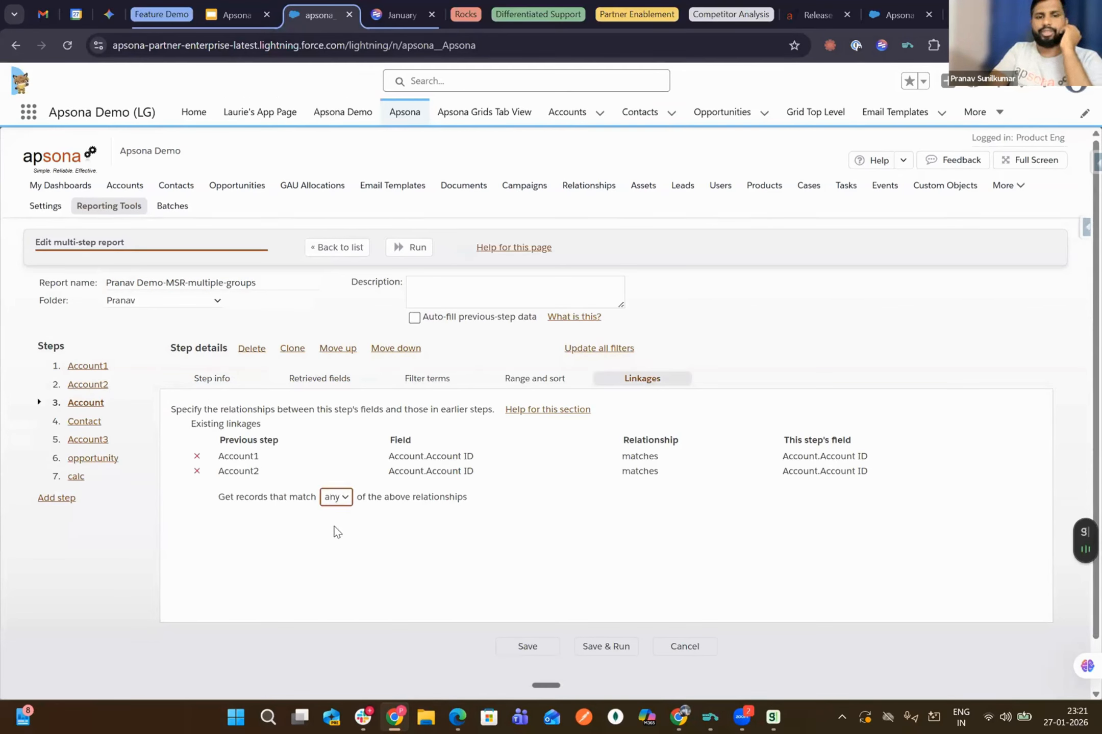
left_click(586, 652)
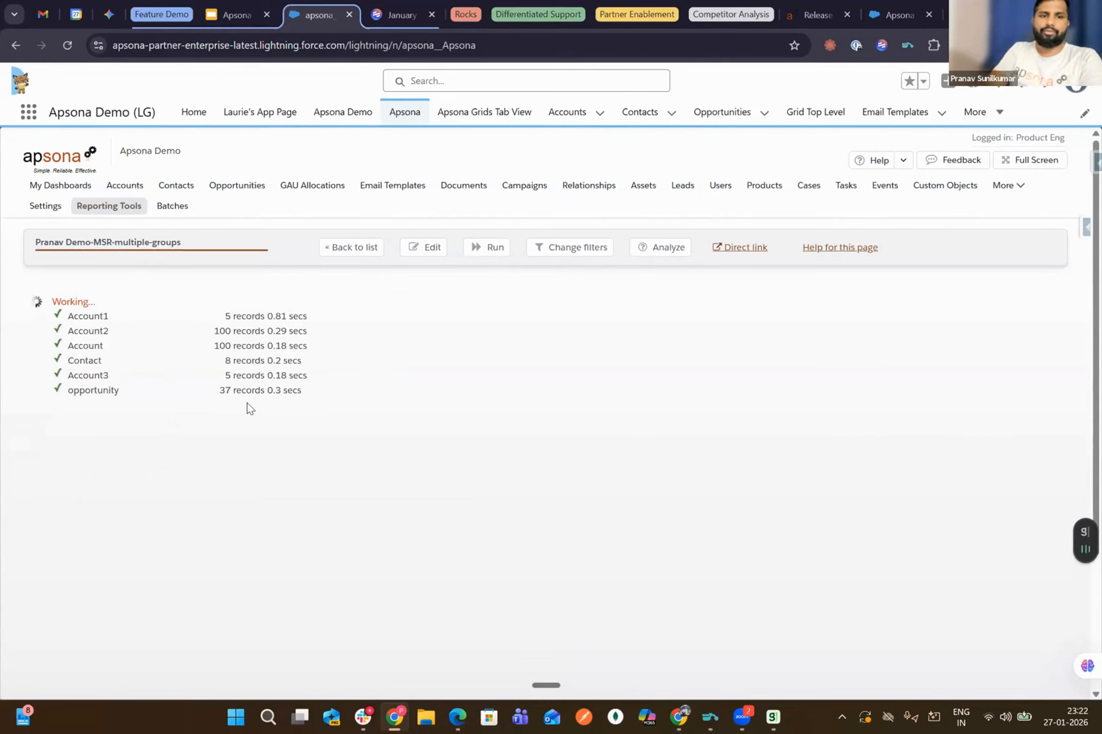
Step: Examine the rerun's record count for the Account step and compare its result table with the Account1 and Account2 tables
left_click_drag(215, 346, 233, 346)
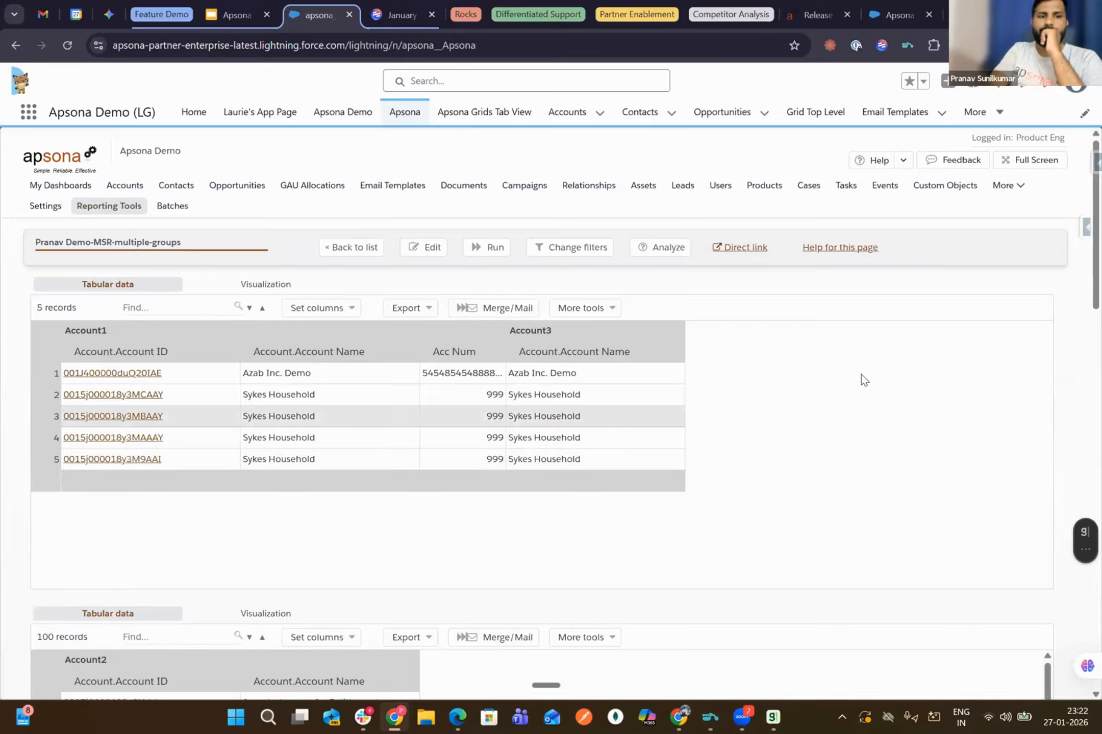
scroll(866, 382, "down", 8)
scroll(866, 382, "down", 3)
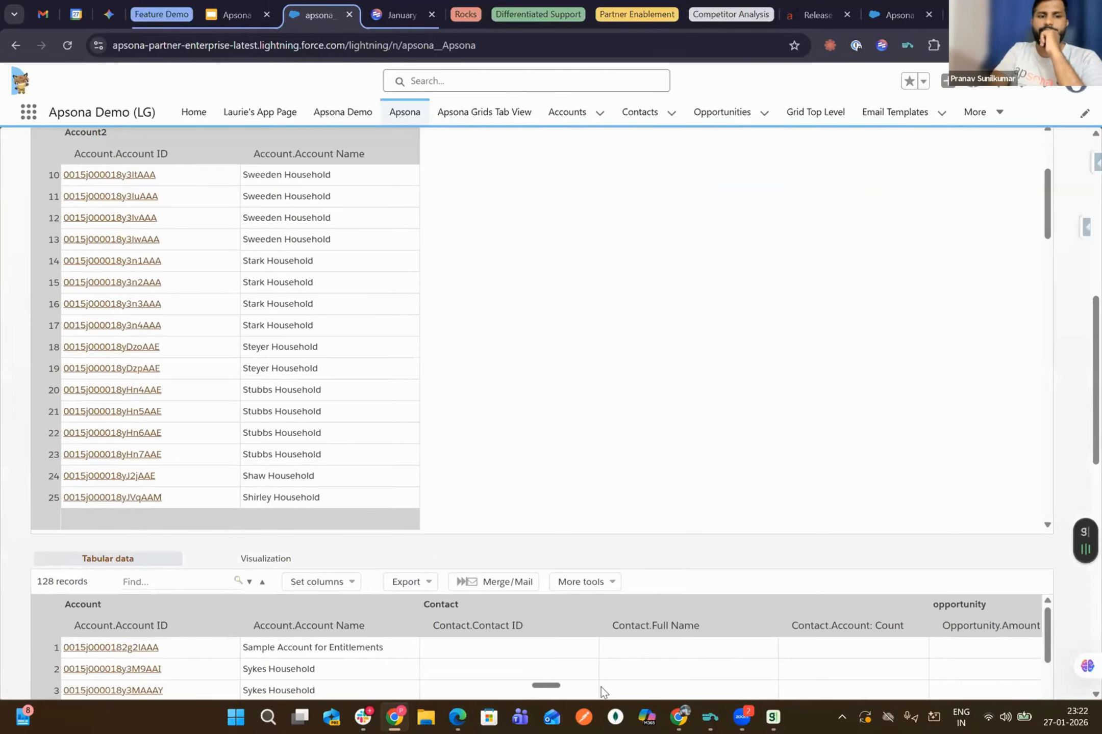
scroll(743, 552, "down", 4)
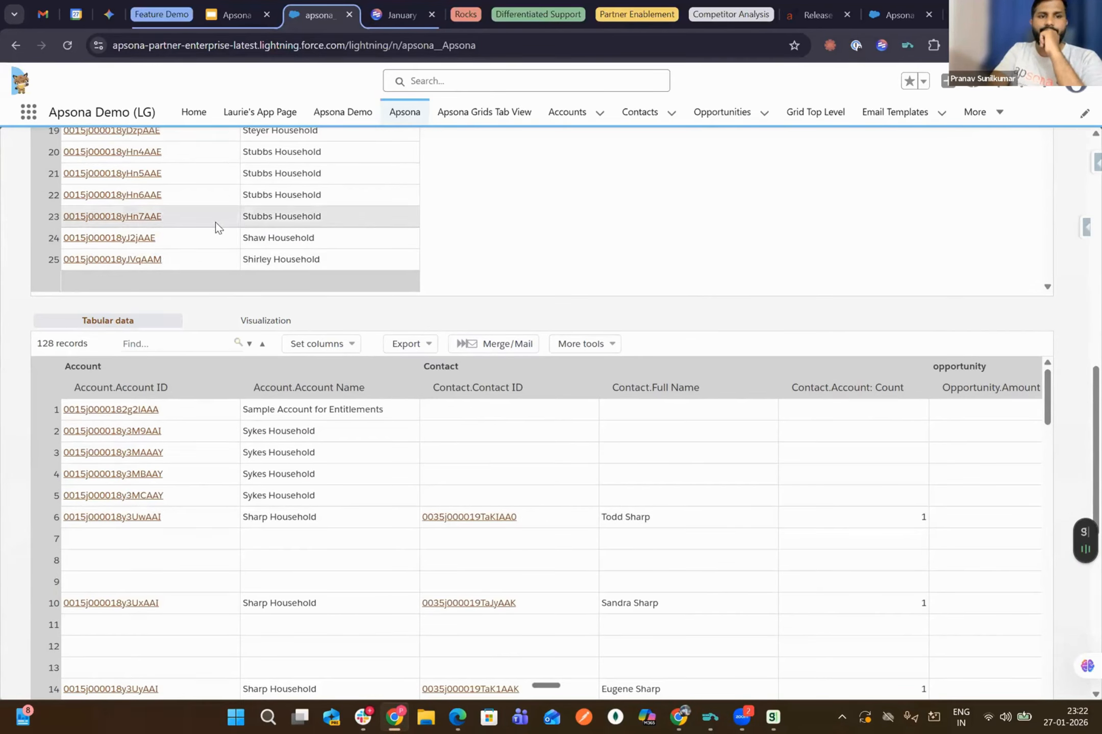
scroll(215, 223, "up", 1)
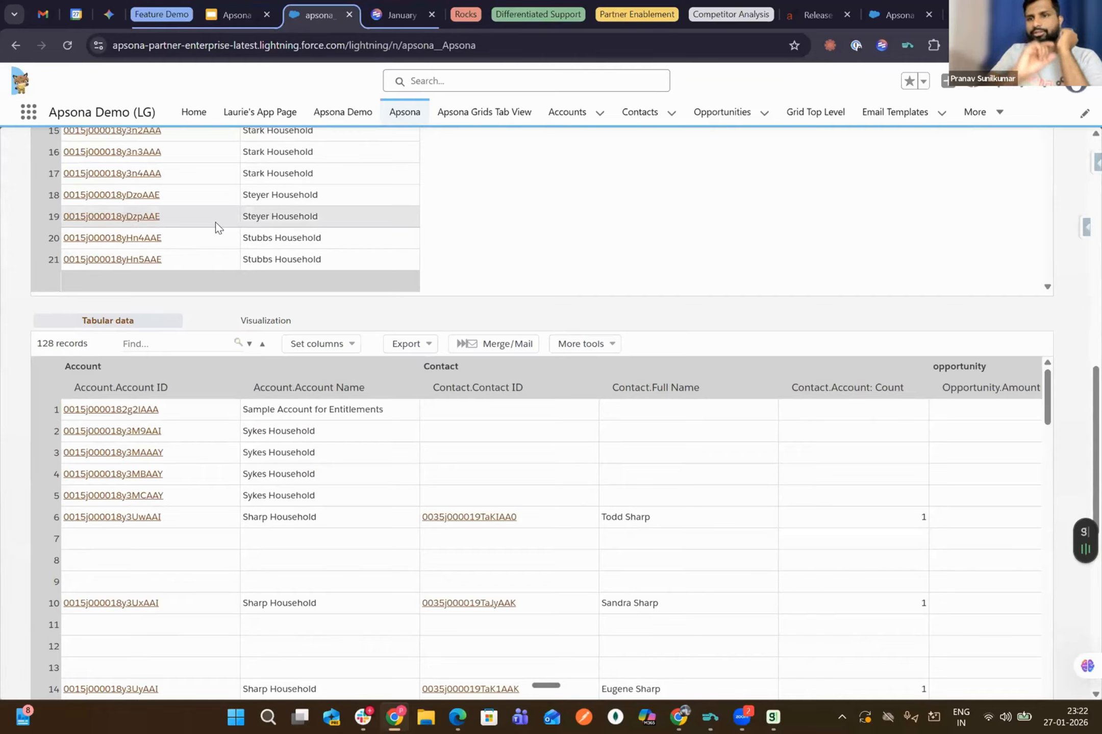